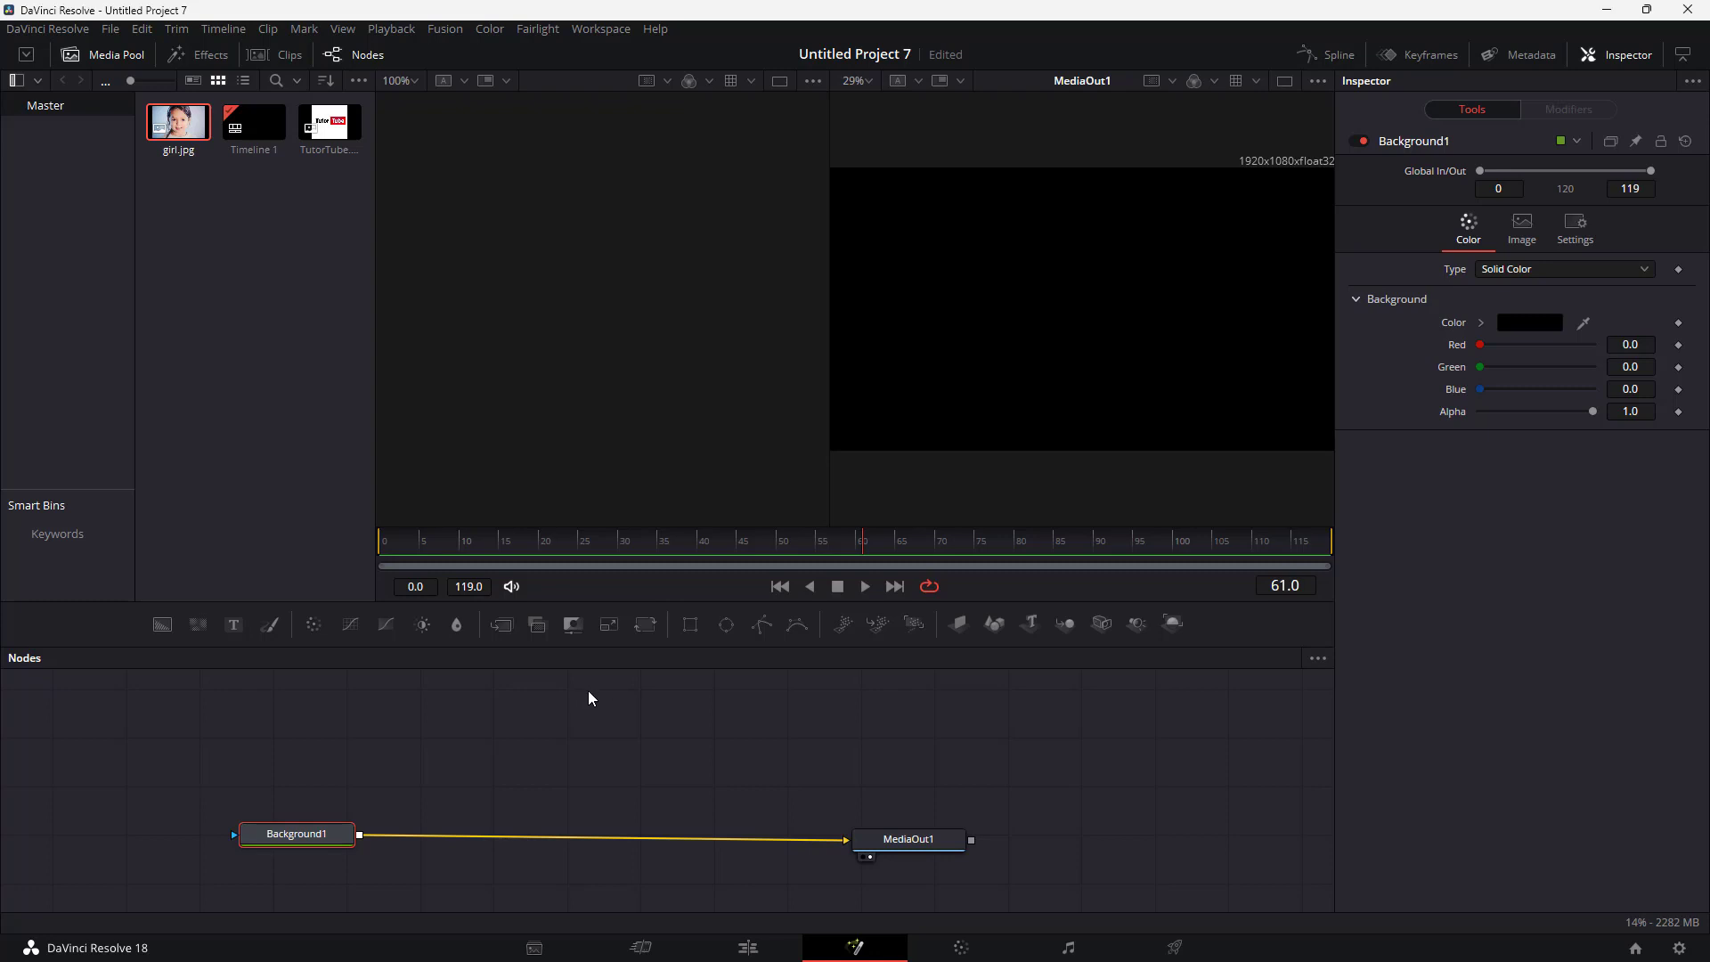
Reposition the Background1 and MediaOut1 nodes so they sit nearly level with each other
drag(322, 834, 366, 814)
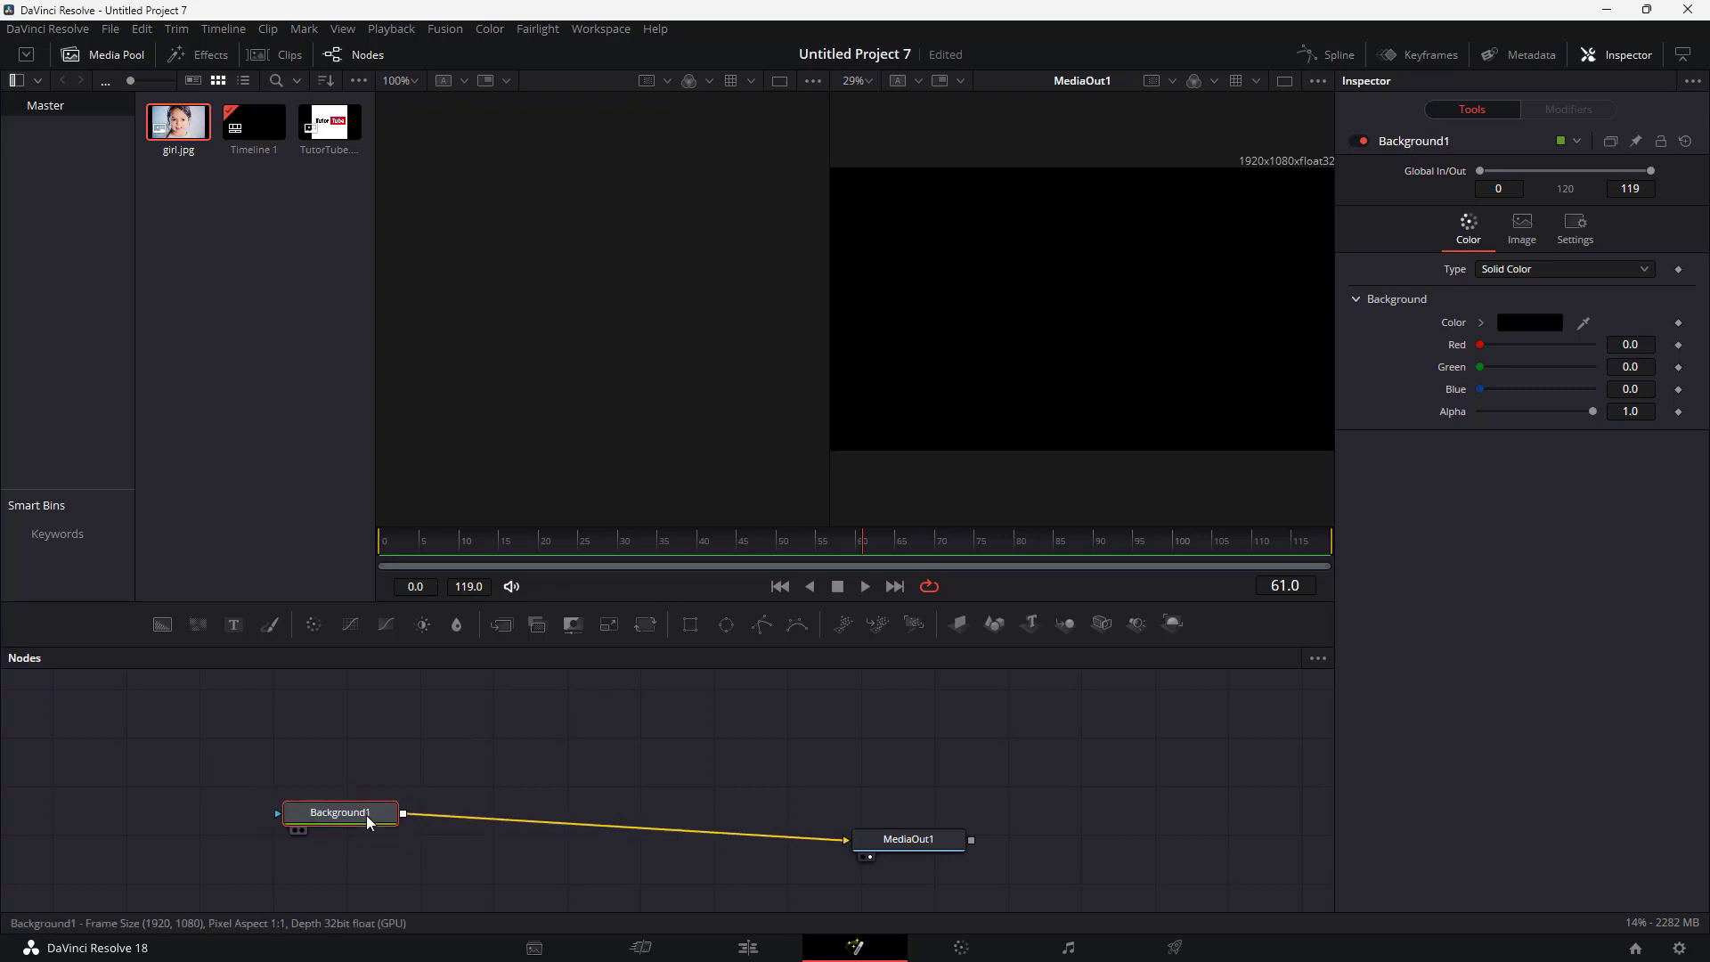
drag(958, 844, 954, 814)
click(942, 823)
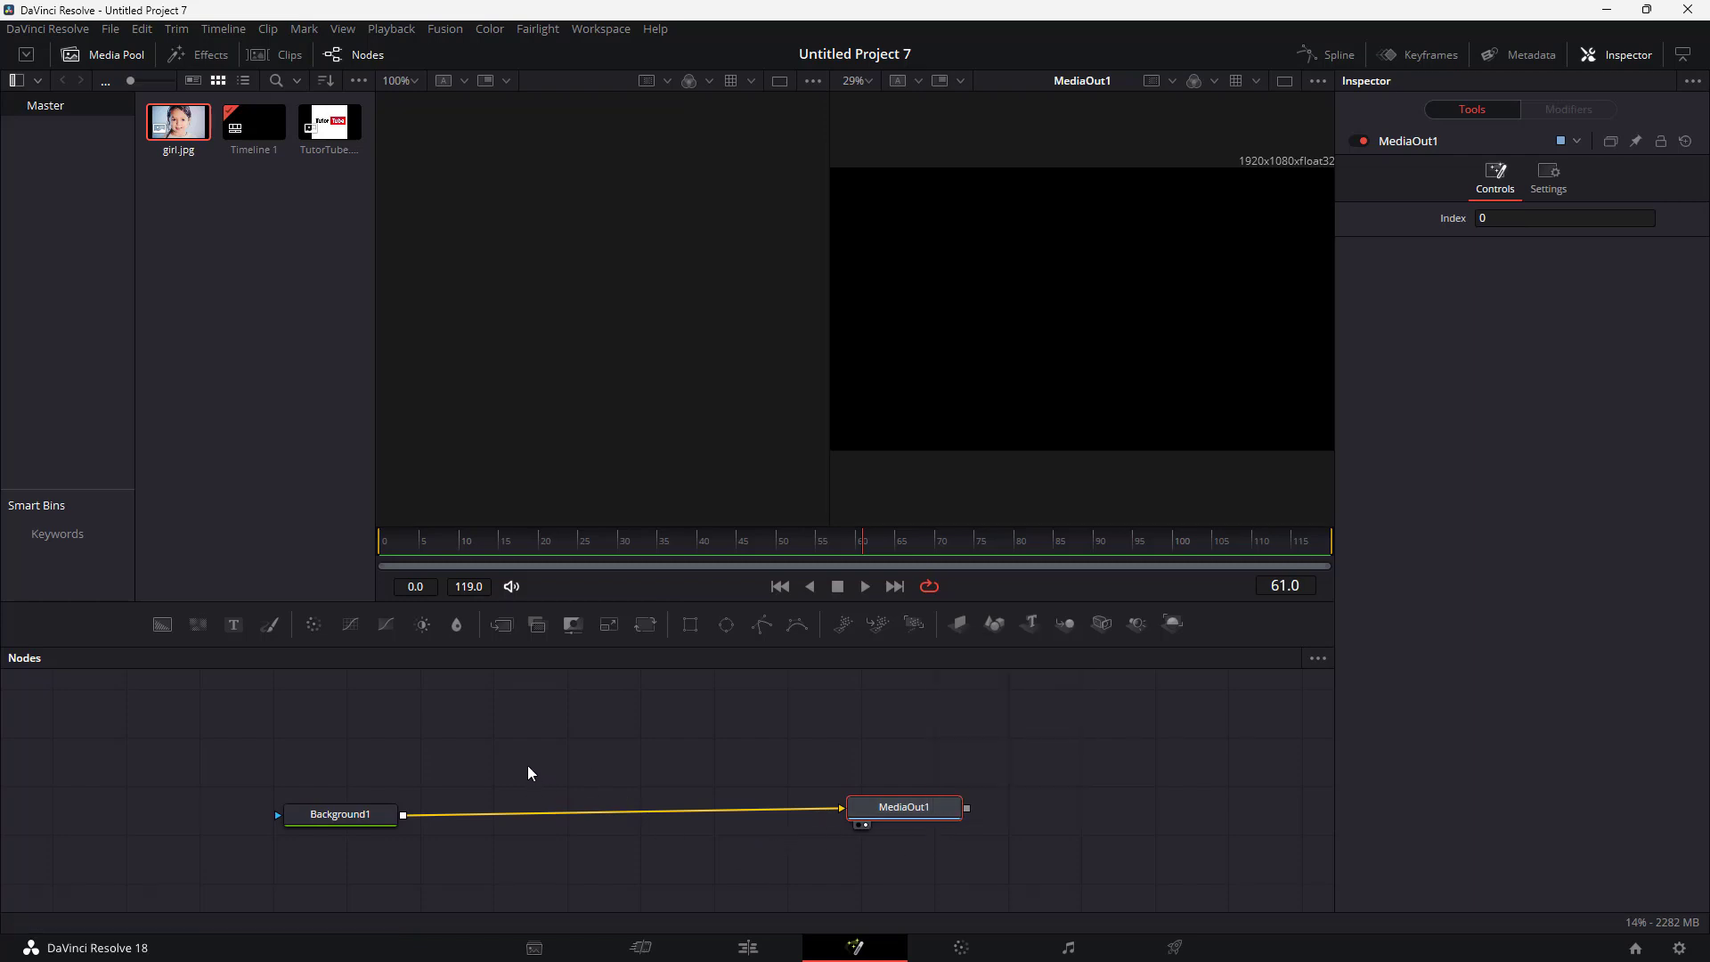
Add a Text+ node with placeholder text hgfhffg, and arrange it and its Merge node above the background-to-output connection
click(232, 637)
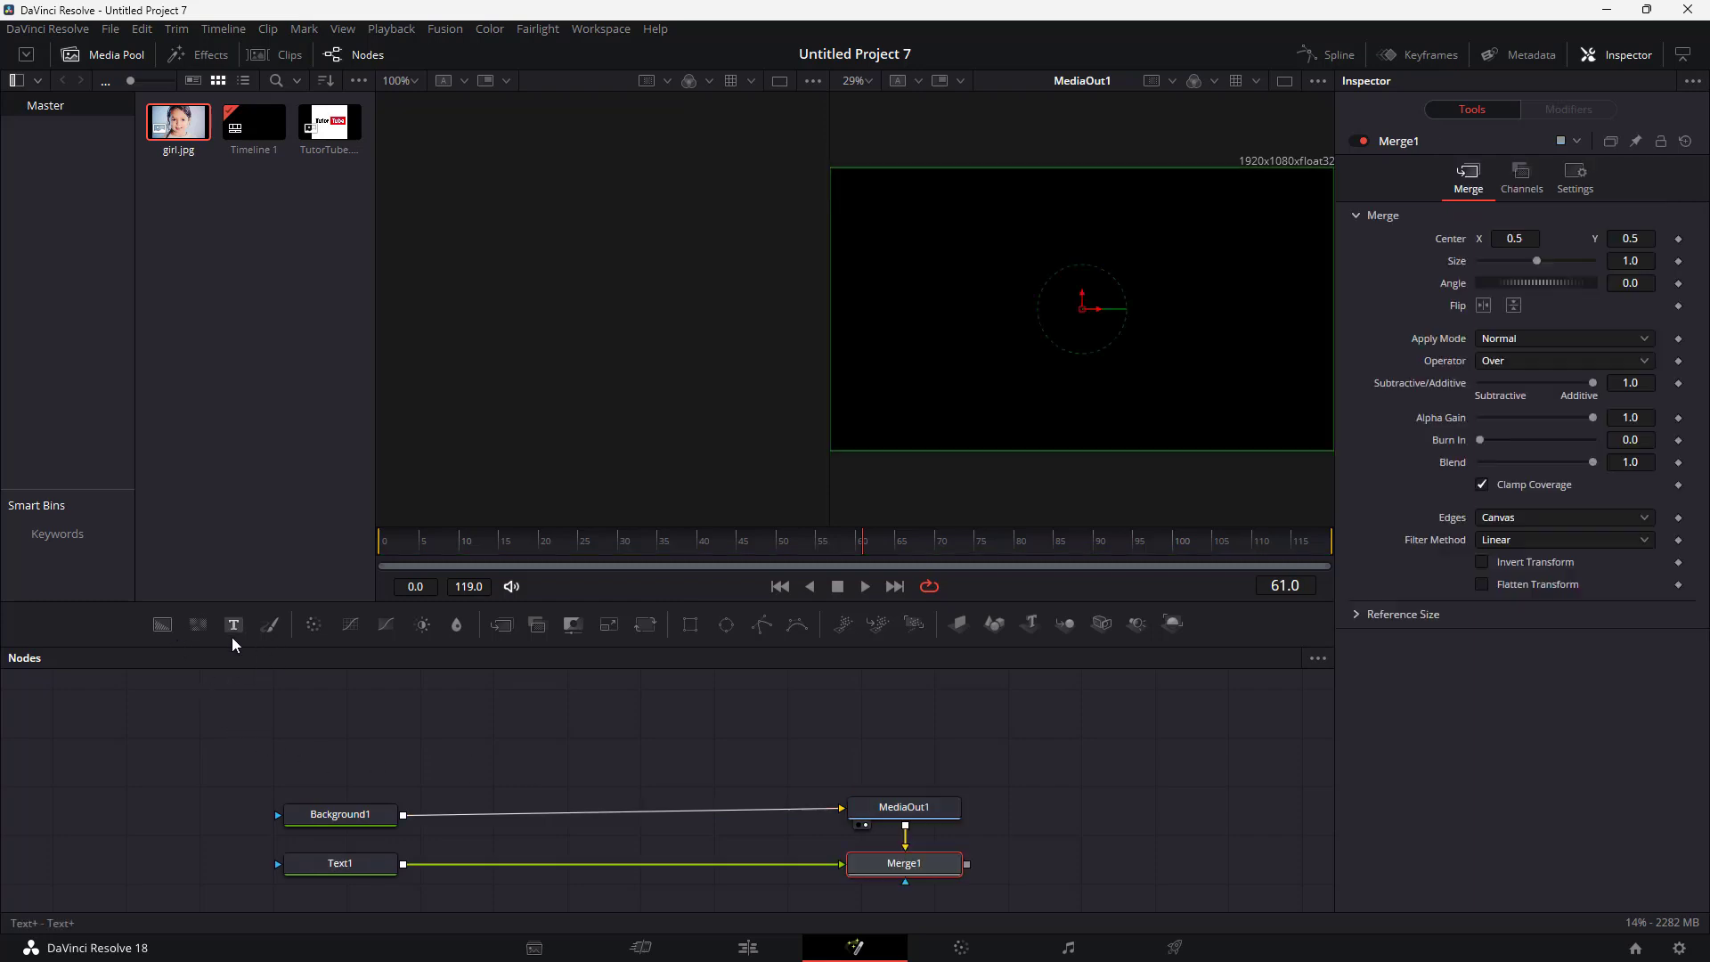
drag(344, 866, 688, 862)
drag(920, 864, 837, 743)
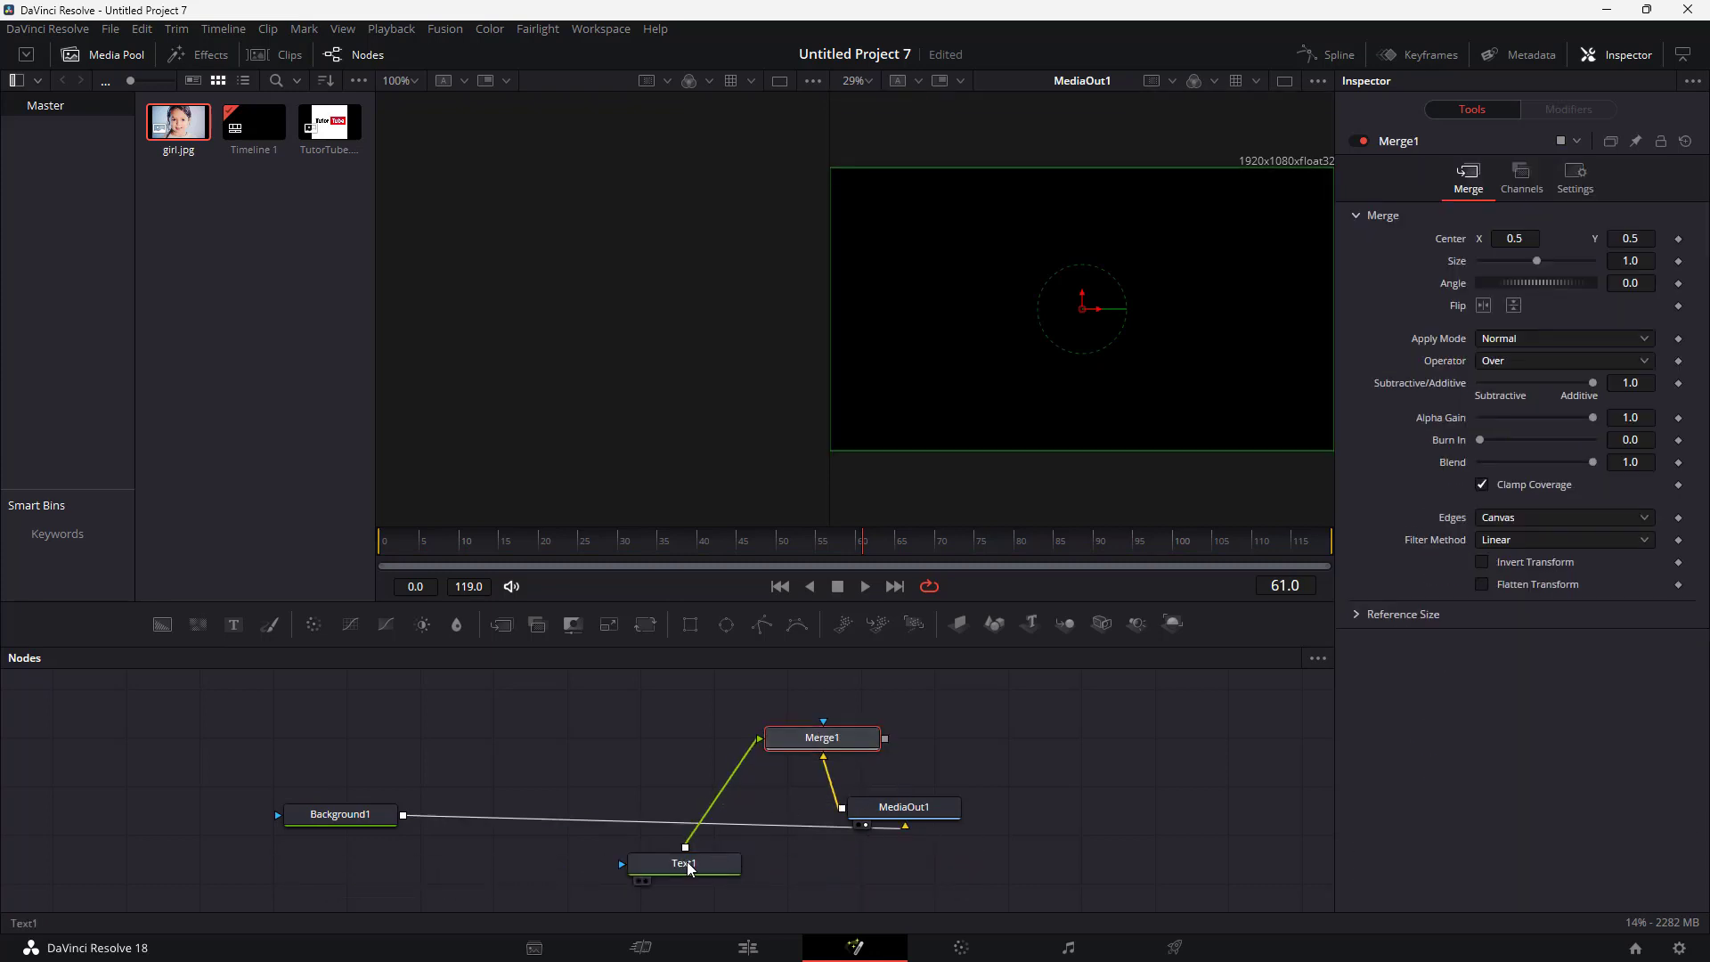
drag(688, 868, 631, 738)
click(1471, 363)
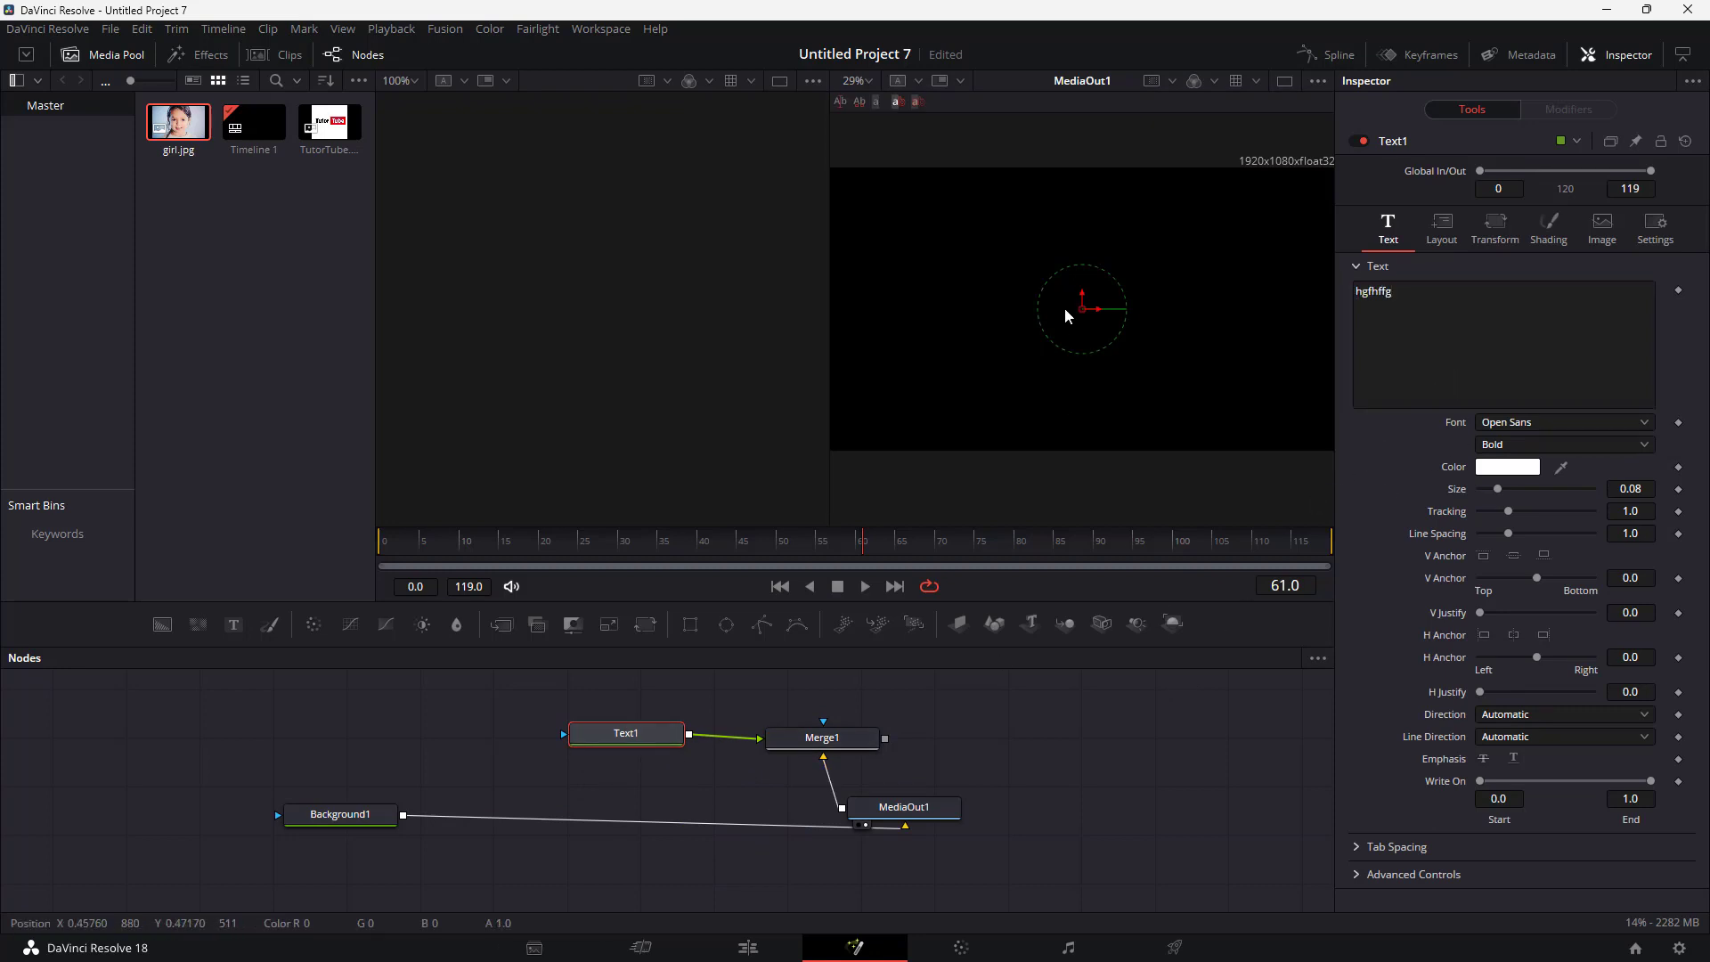
Delete the Merge1 node that links Text1 to MediaOut1
drag(677, 745, 638, 739)
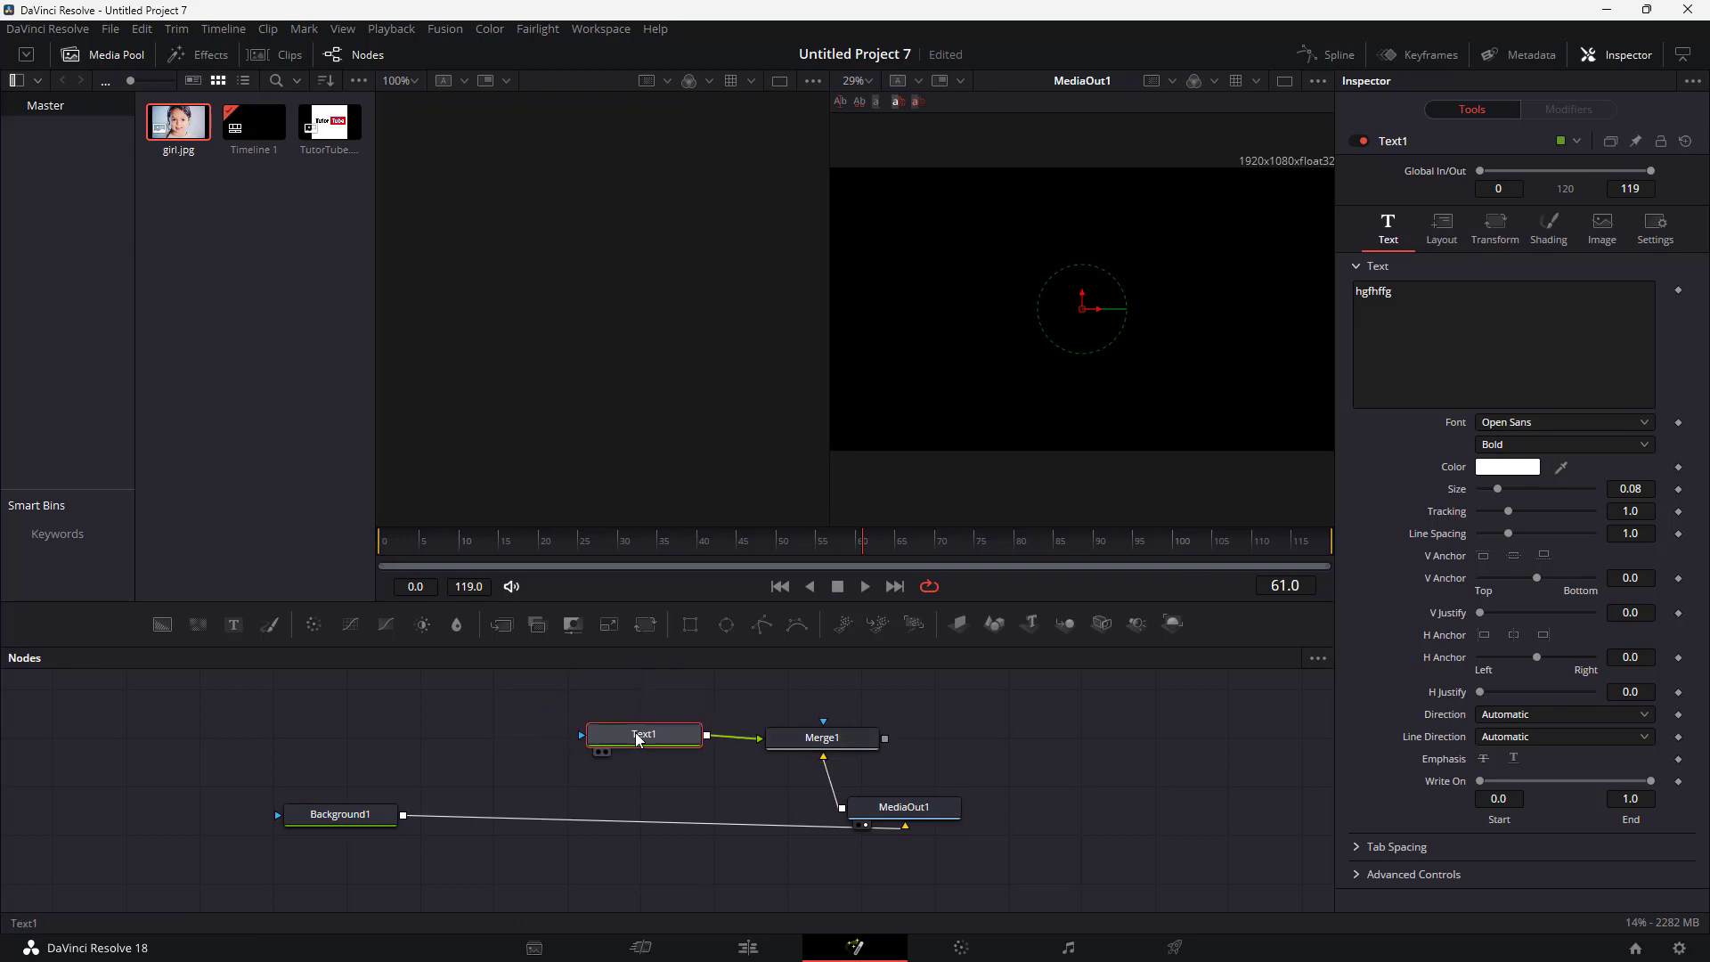
click(799, 741)
key(Delete)
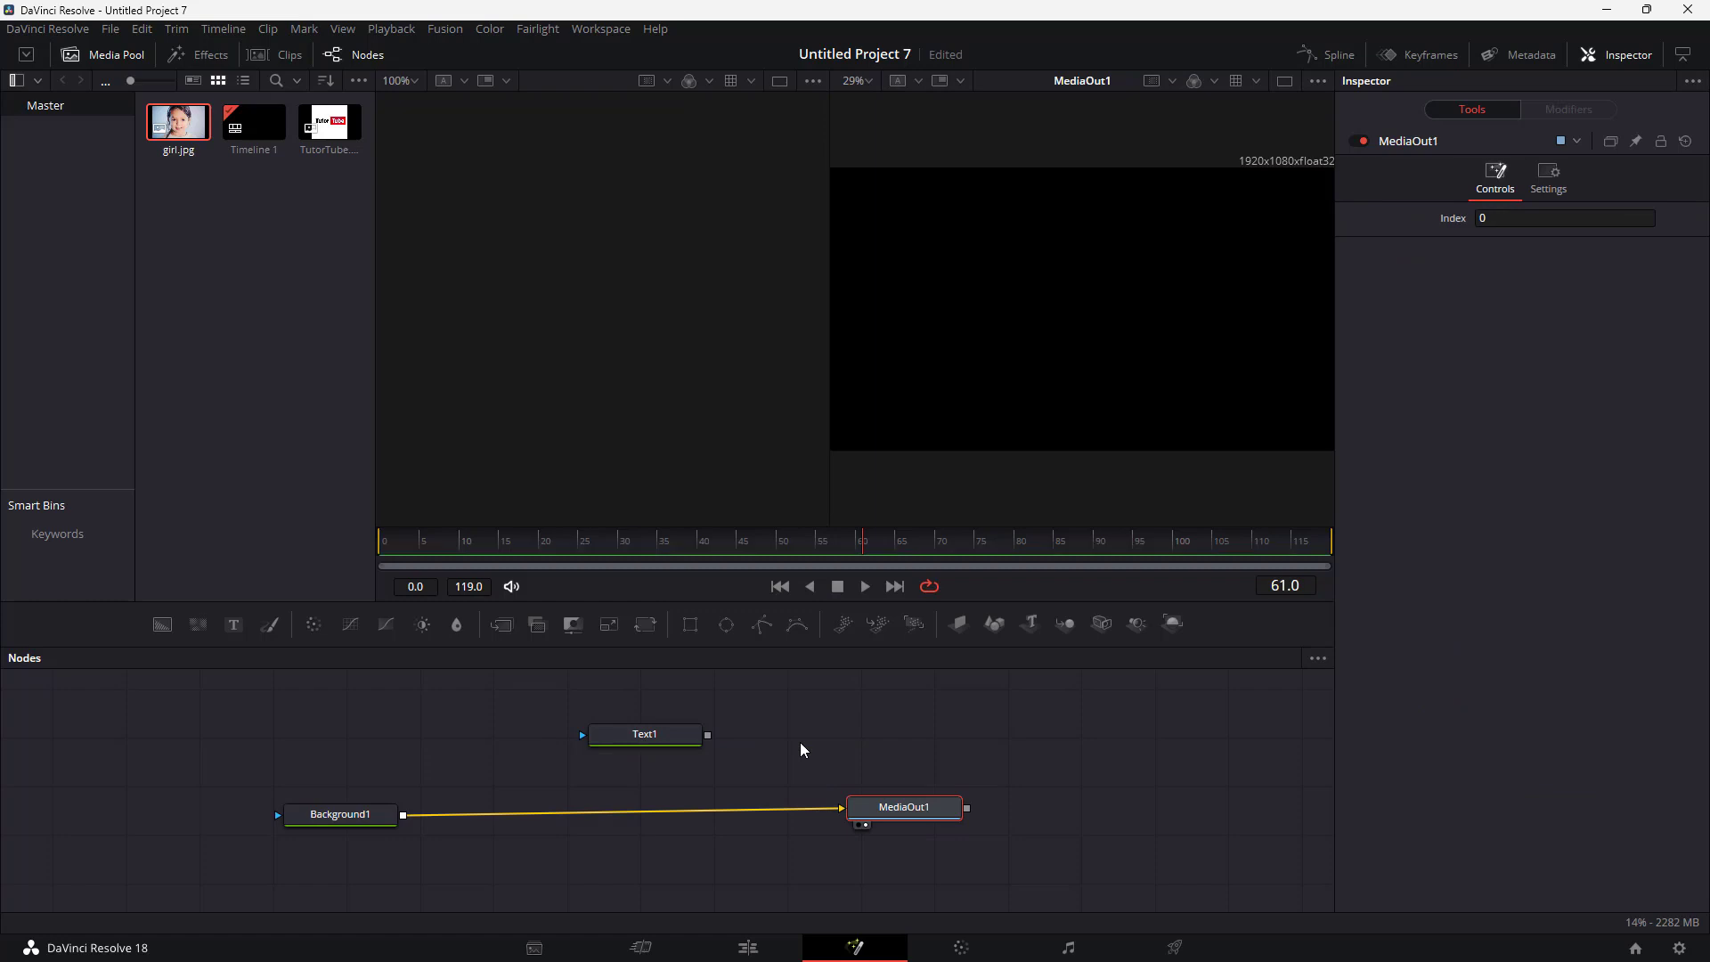
Arrange Text1 above the connection between Background1 and MediaOut1, and line those two nodes up horizontally
drag(687, 741, 688, 721)
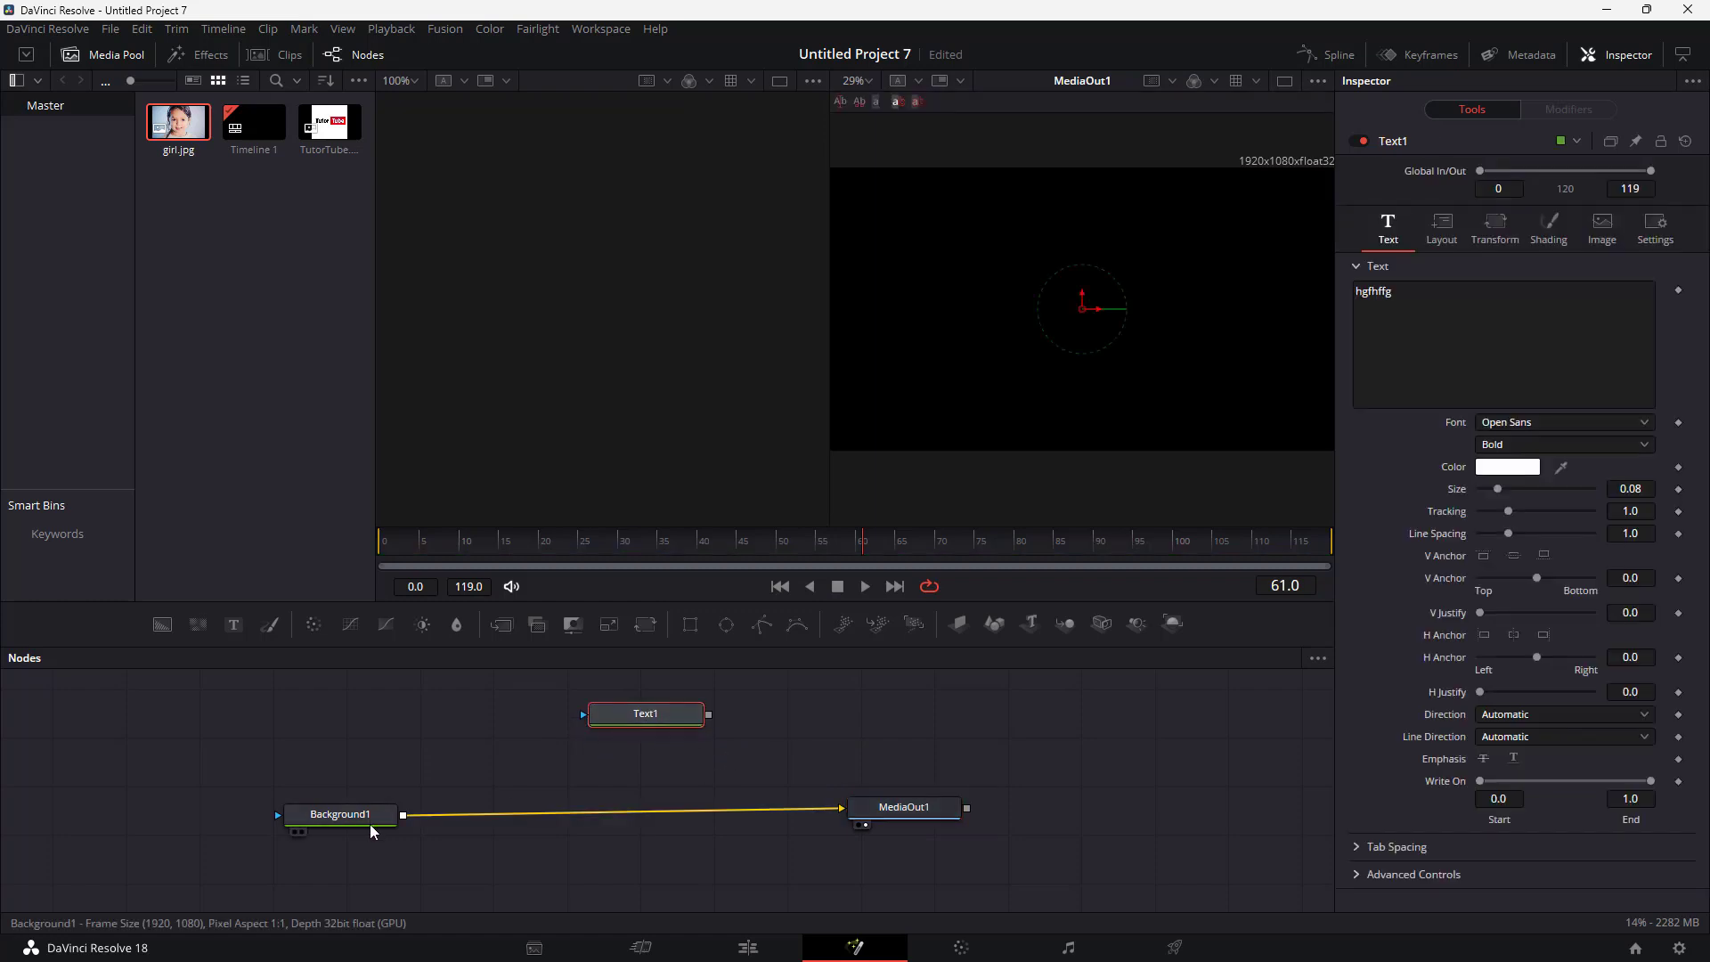
drag(372, 831, 356, 814)
drag(624, 708, 585, 715)
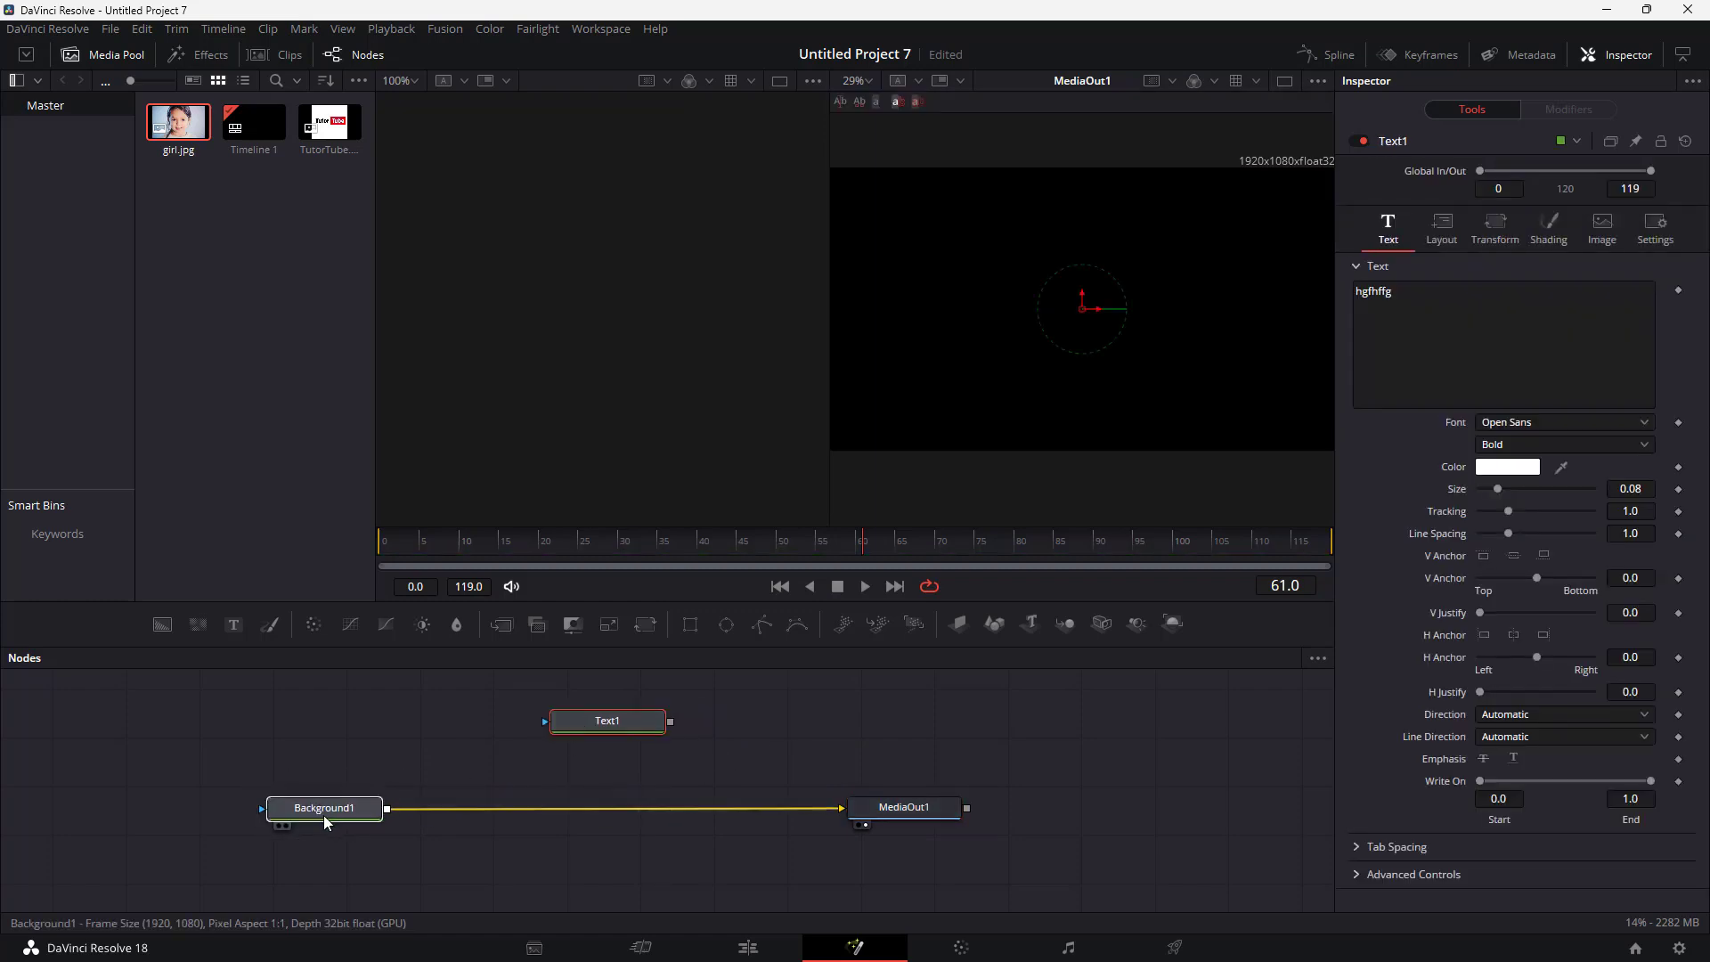
drag(327, 821, 351, 819)
drag(844, 813, 846, 818)
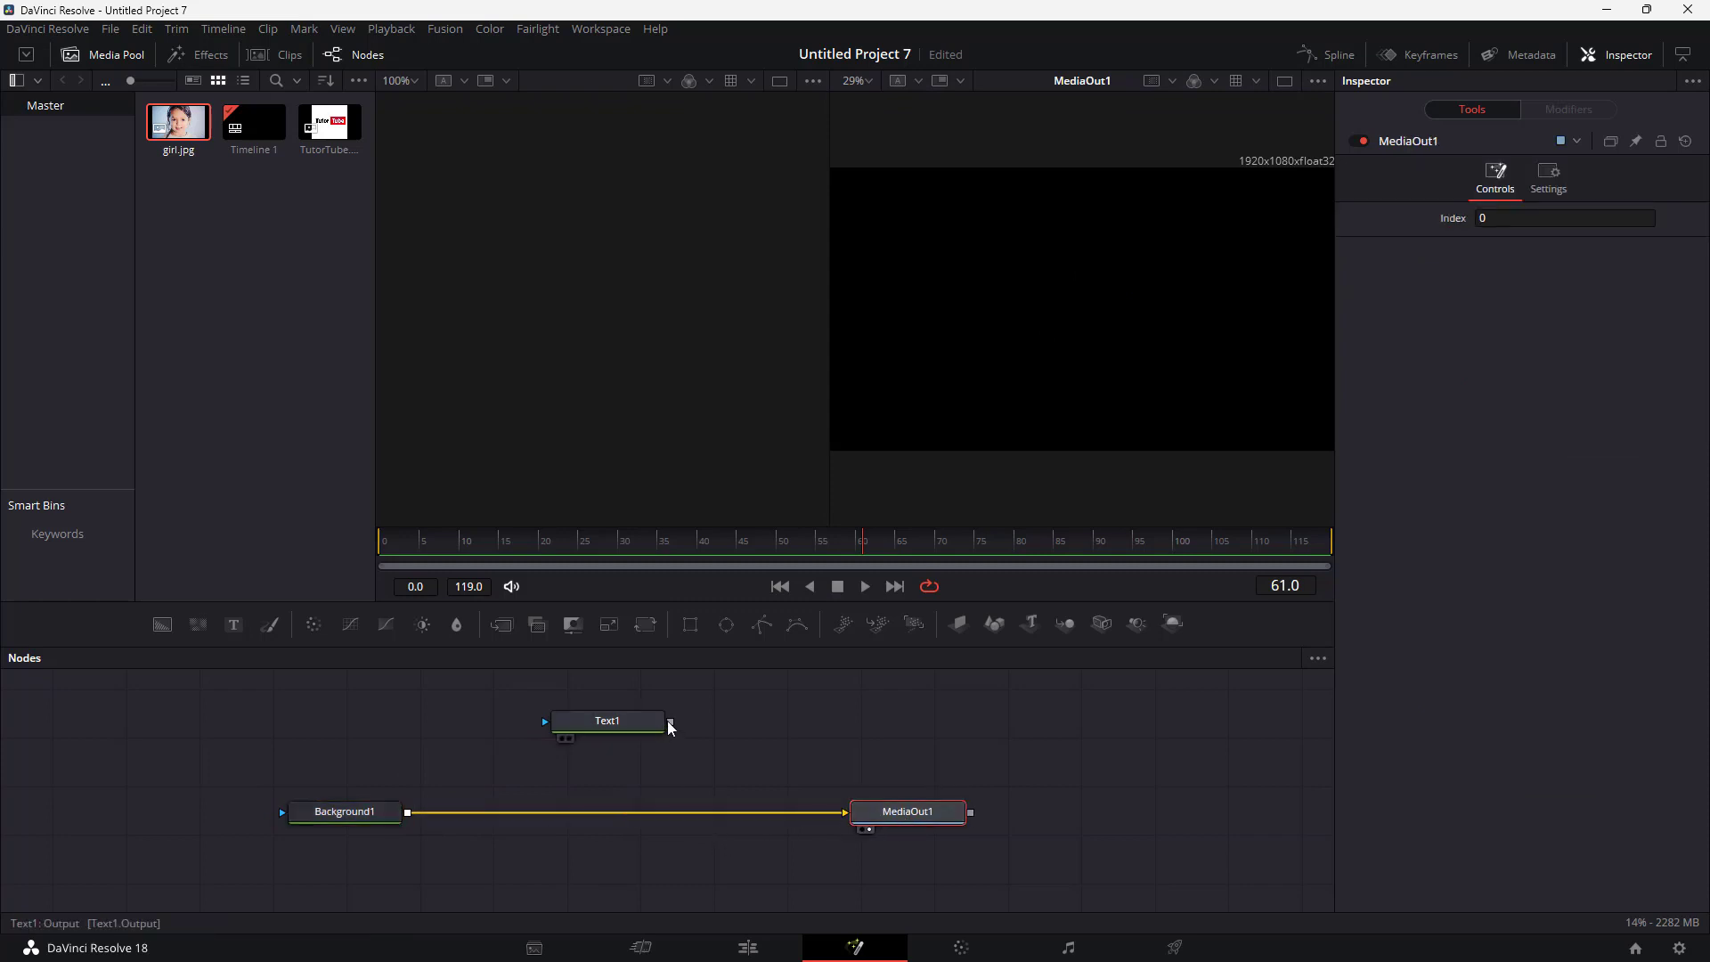
Merge Text1's output over Background1's output, and align the new Merge node directly below Text1
drag(670, 723, 408, 819)
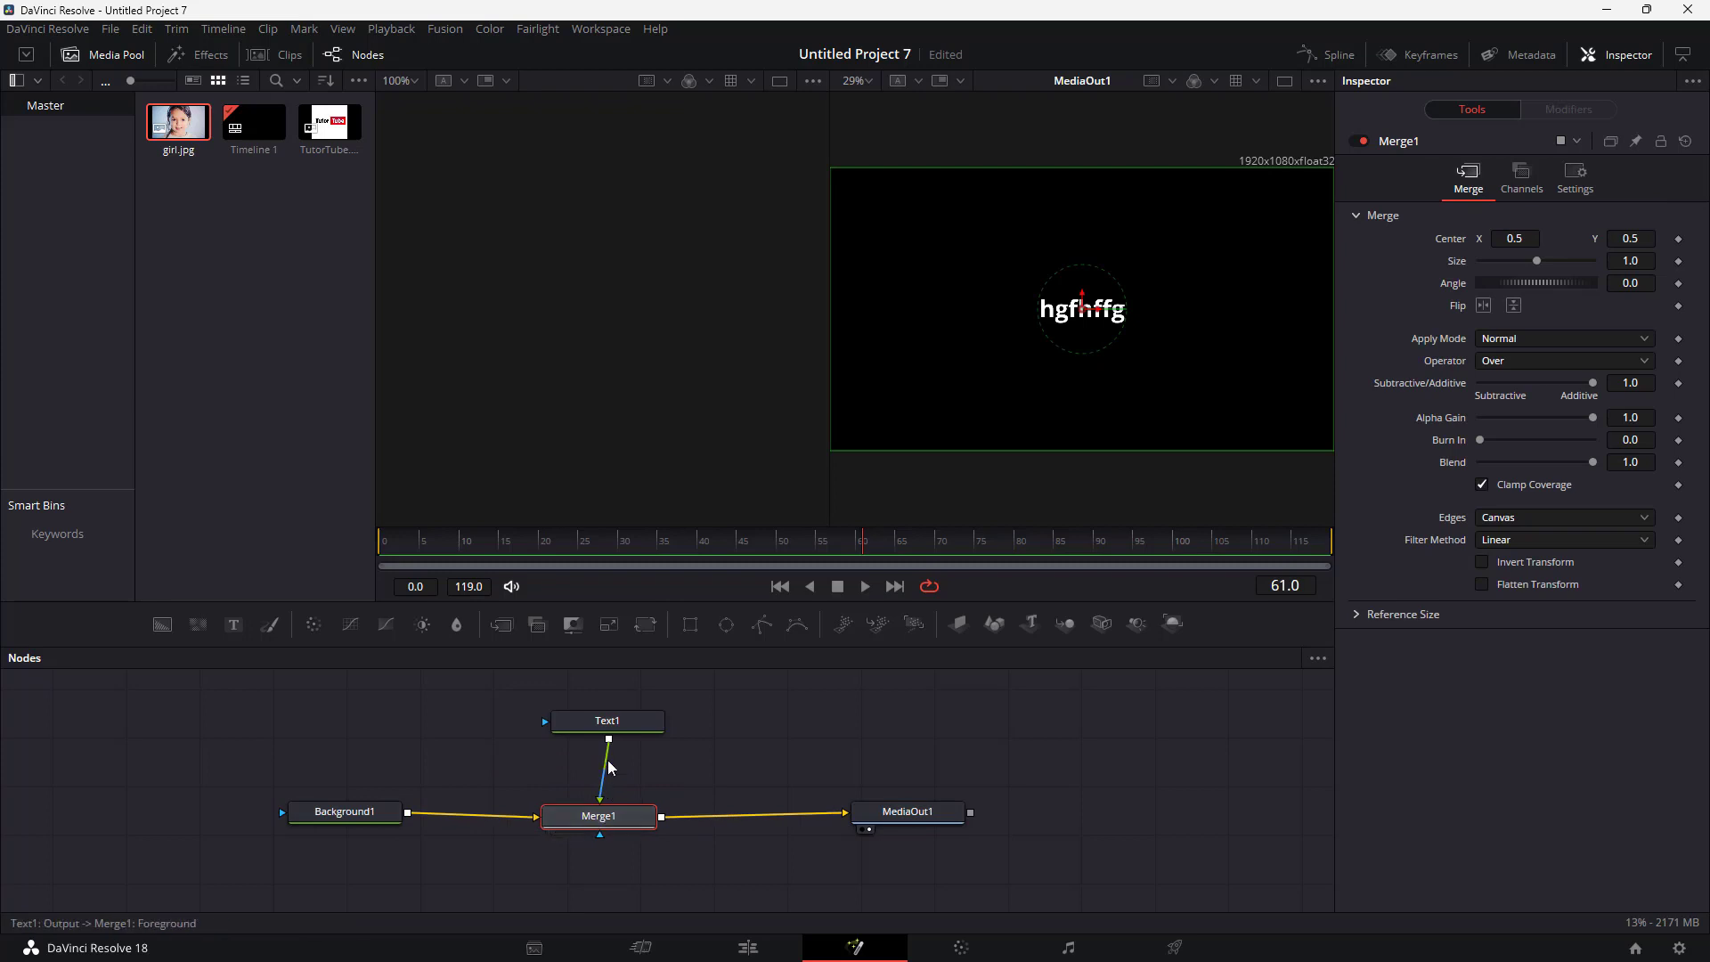
drag(611, 815, 619, 812)
drag(621, 740, 610, 713)
drag(610, 810, 614, 807)
drag(631, 712, 622, 718)
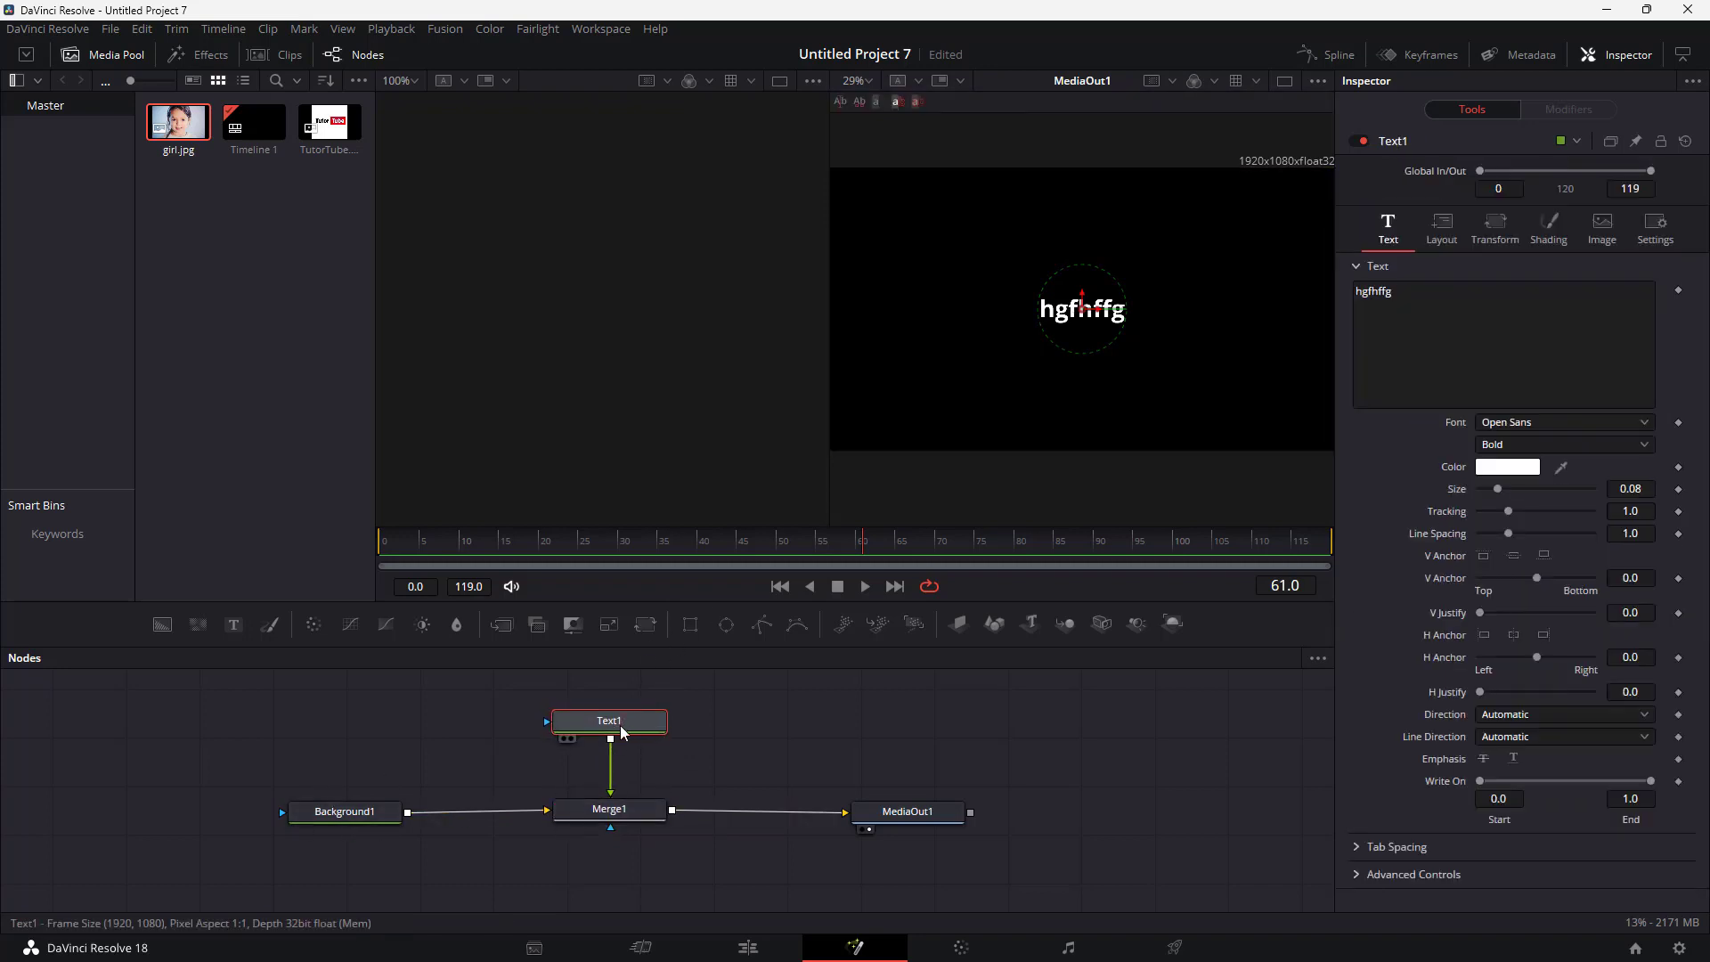
Replace Text1's content with TUTORTUBE and set its font to Niagara Engraved
click(1508, 339)
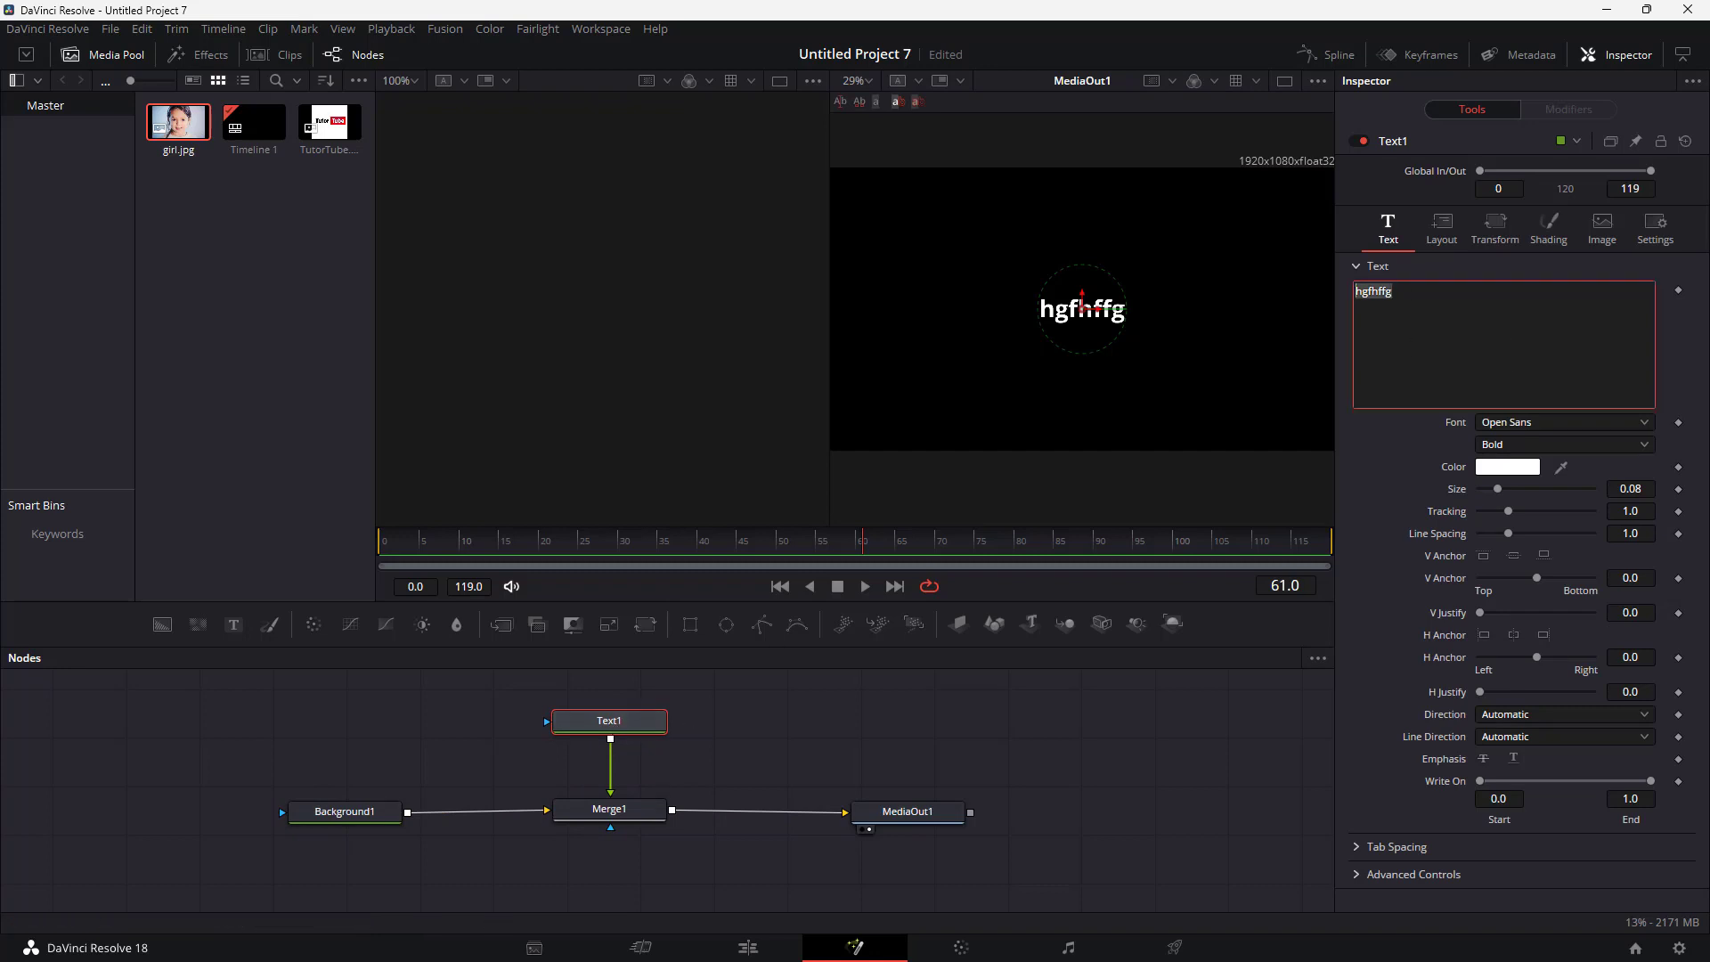
text(TUTORTUBE)
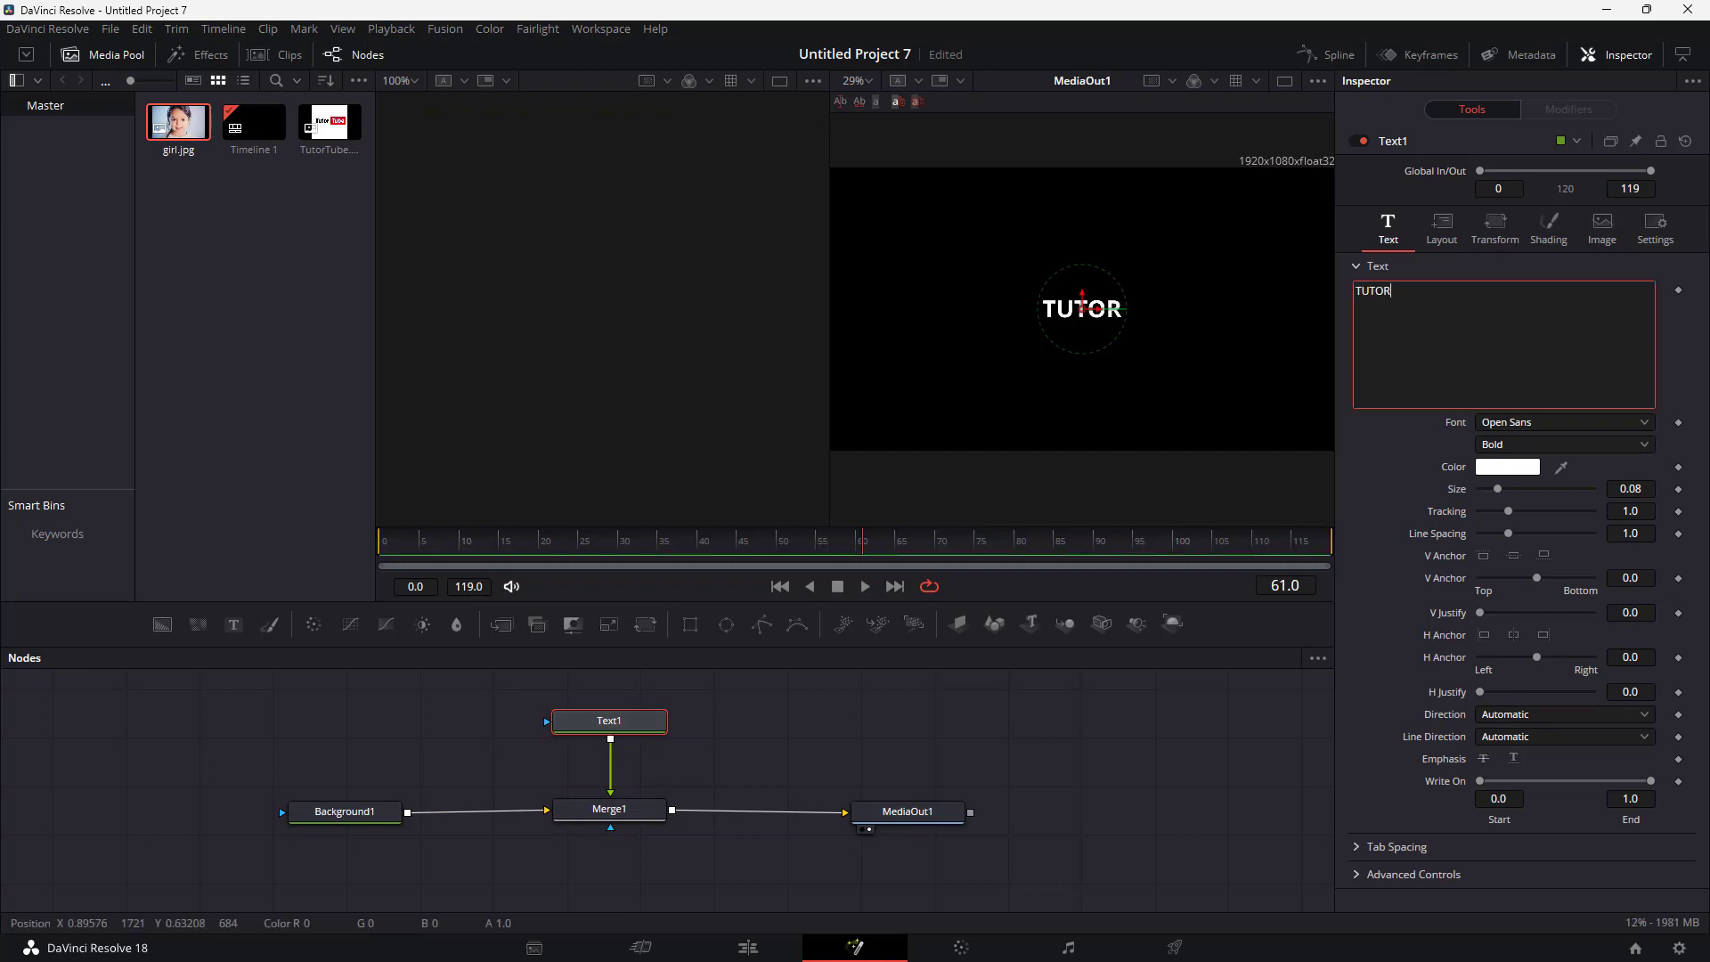
click(1633, 424)
click(1571, 650)
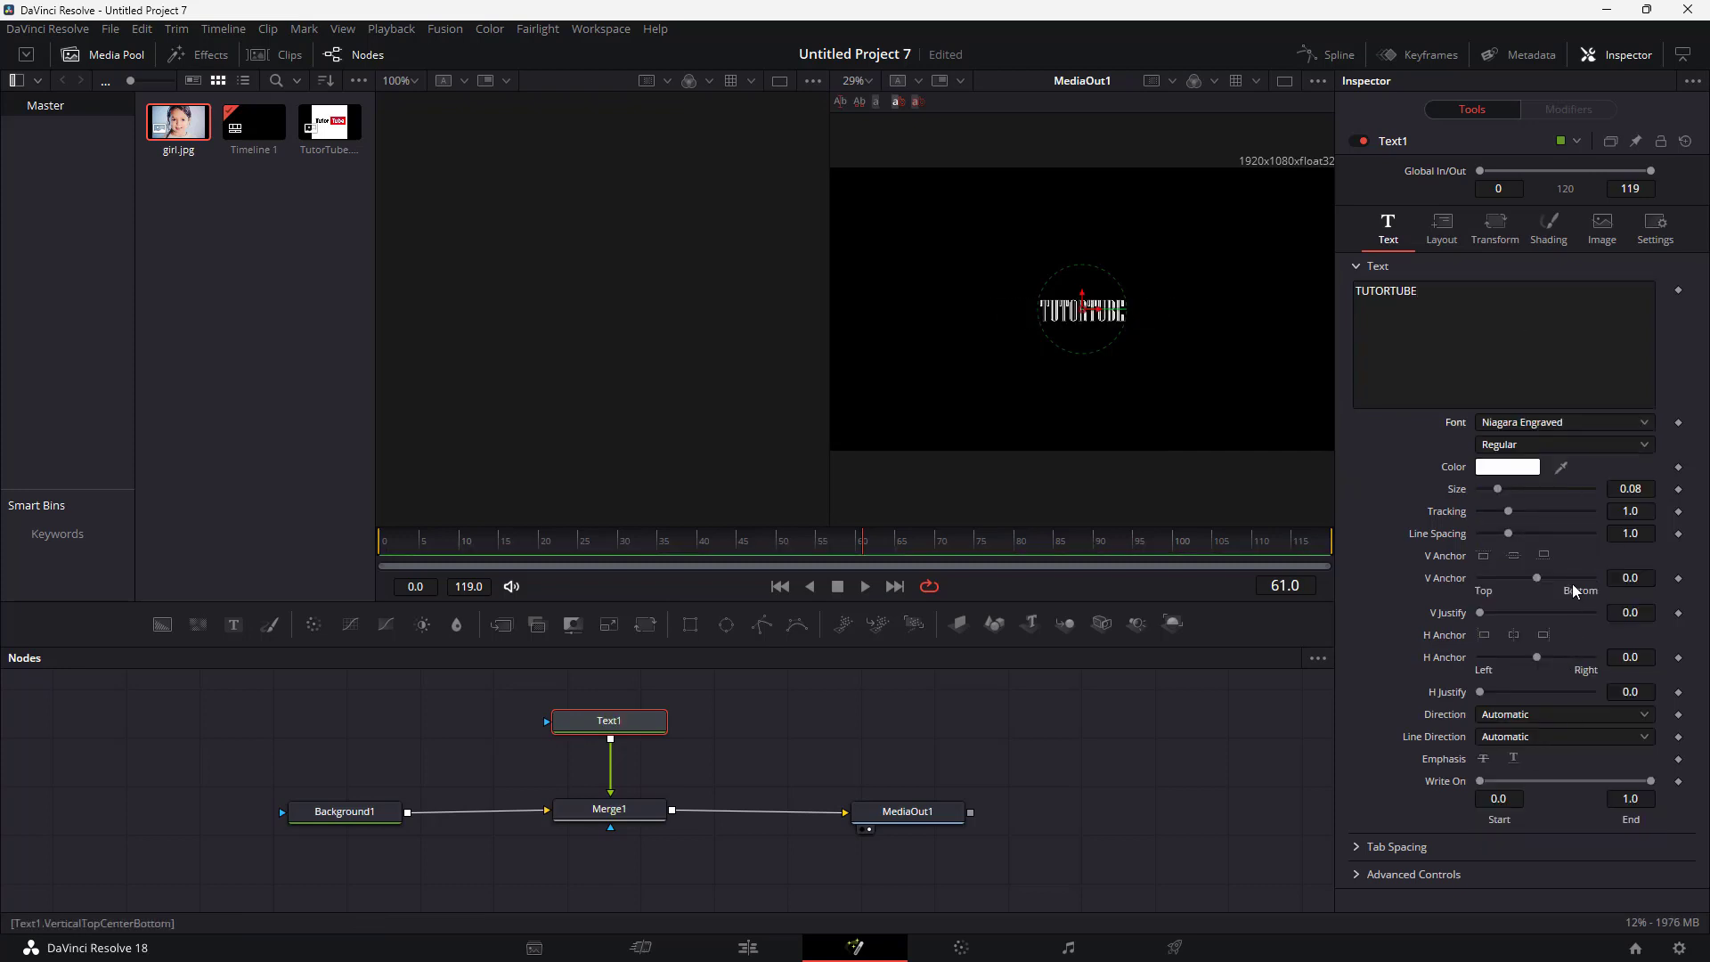
Set the text color to lime green #aaff00
click(1507, 467)
drag(992, 432, 799, 361)
click(813, 354)
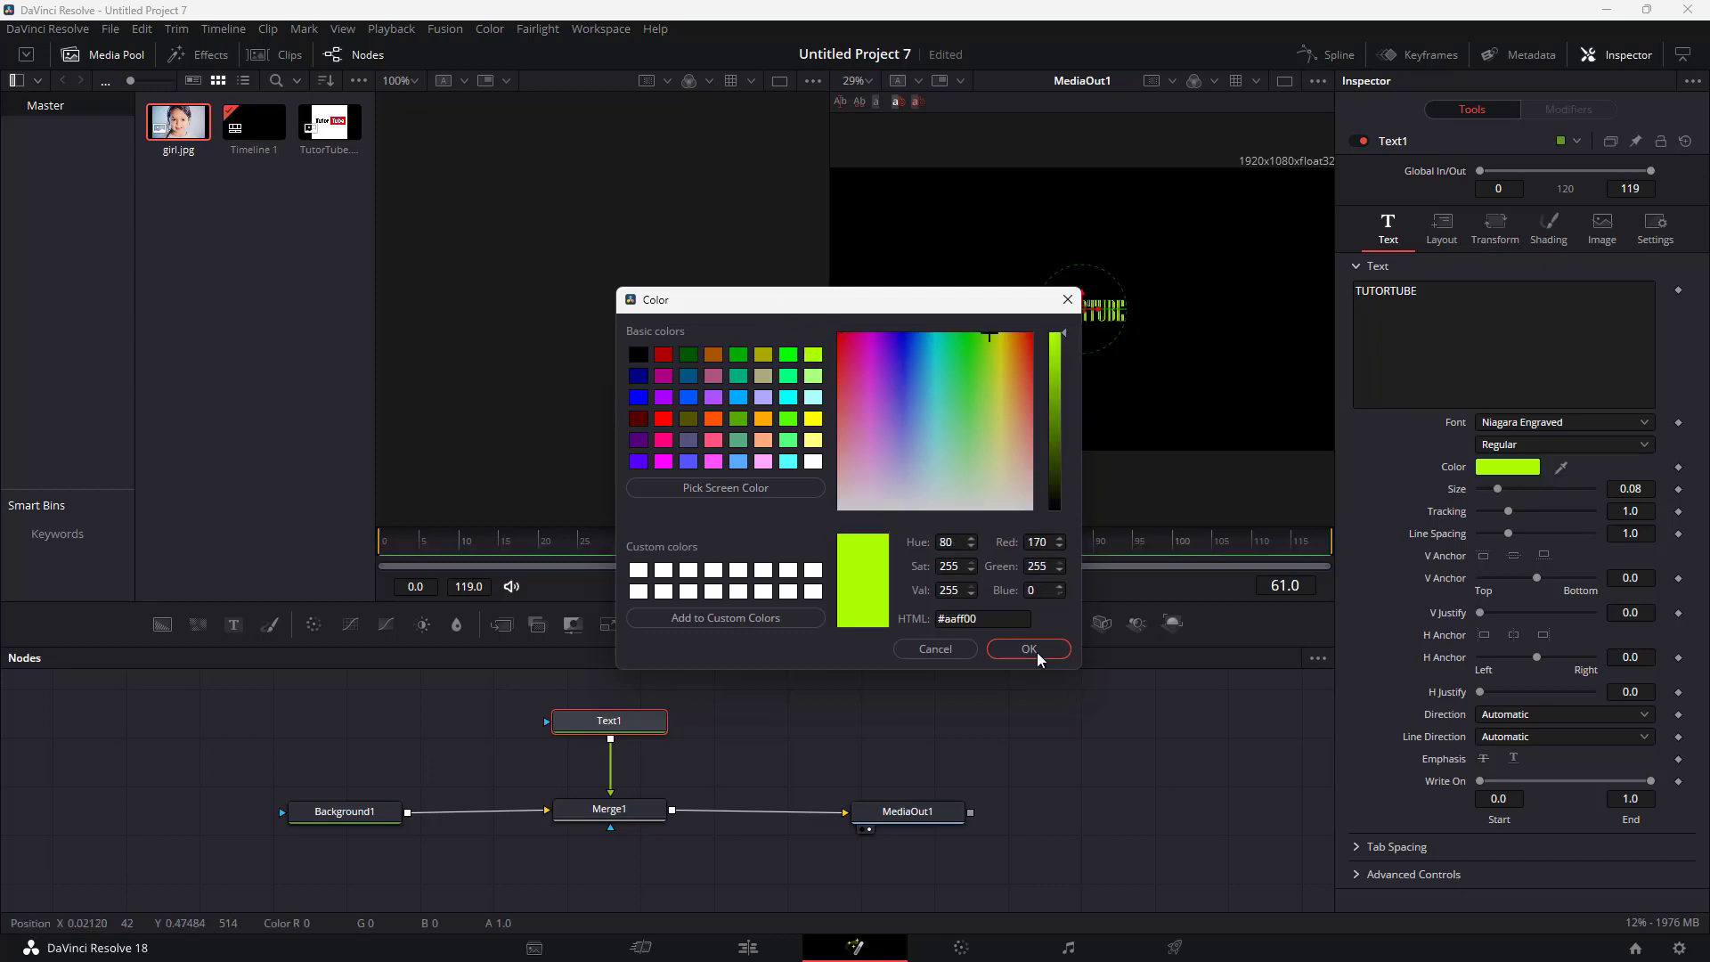
click(1028, 648)
Change the text's font to OCR A Extended, with size 0.1417 and line spacing 1.638
click(1547, 424)
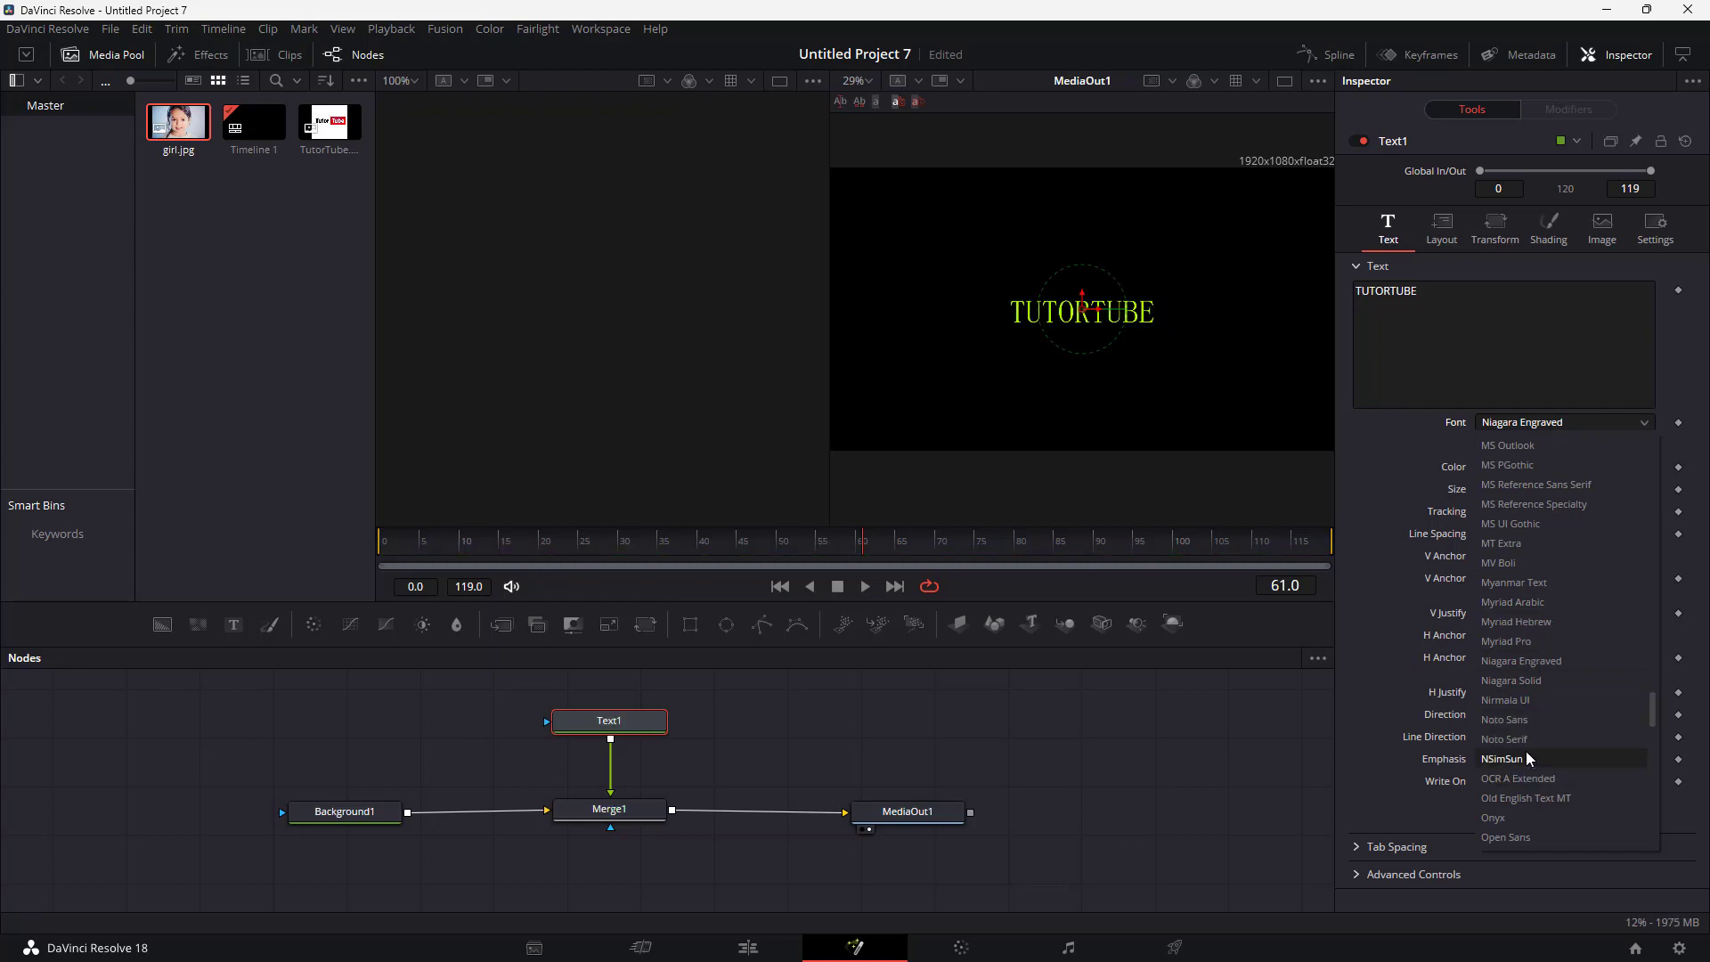
click(1524, 776)
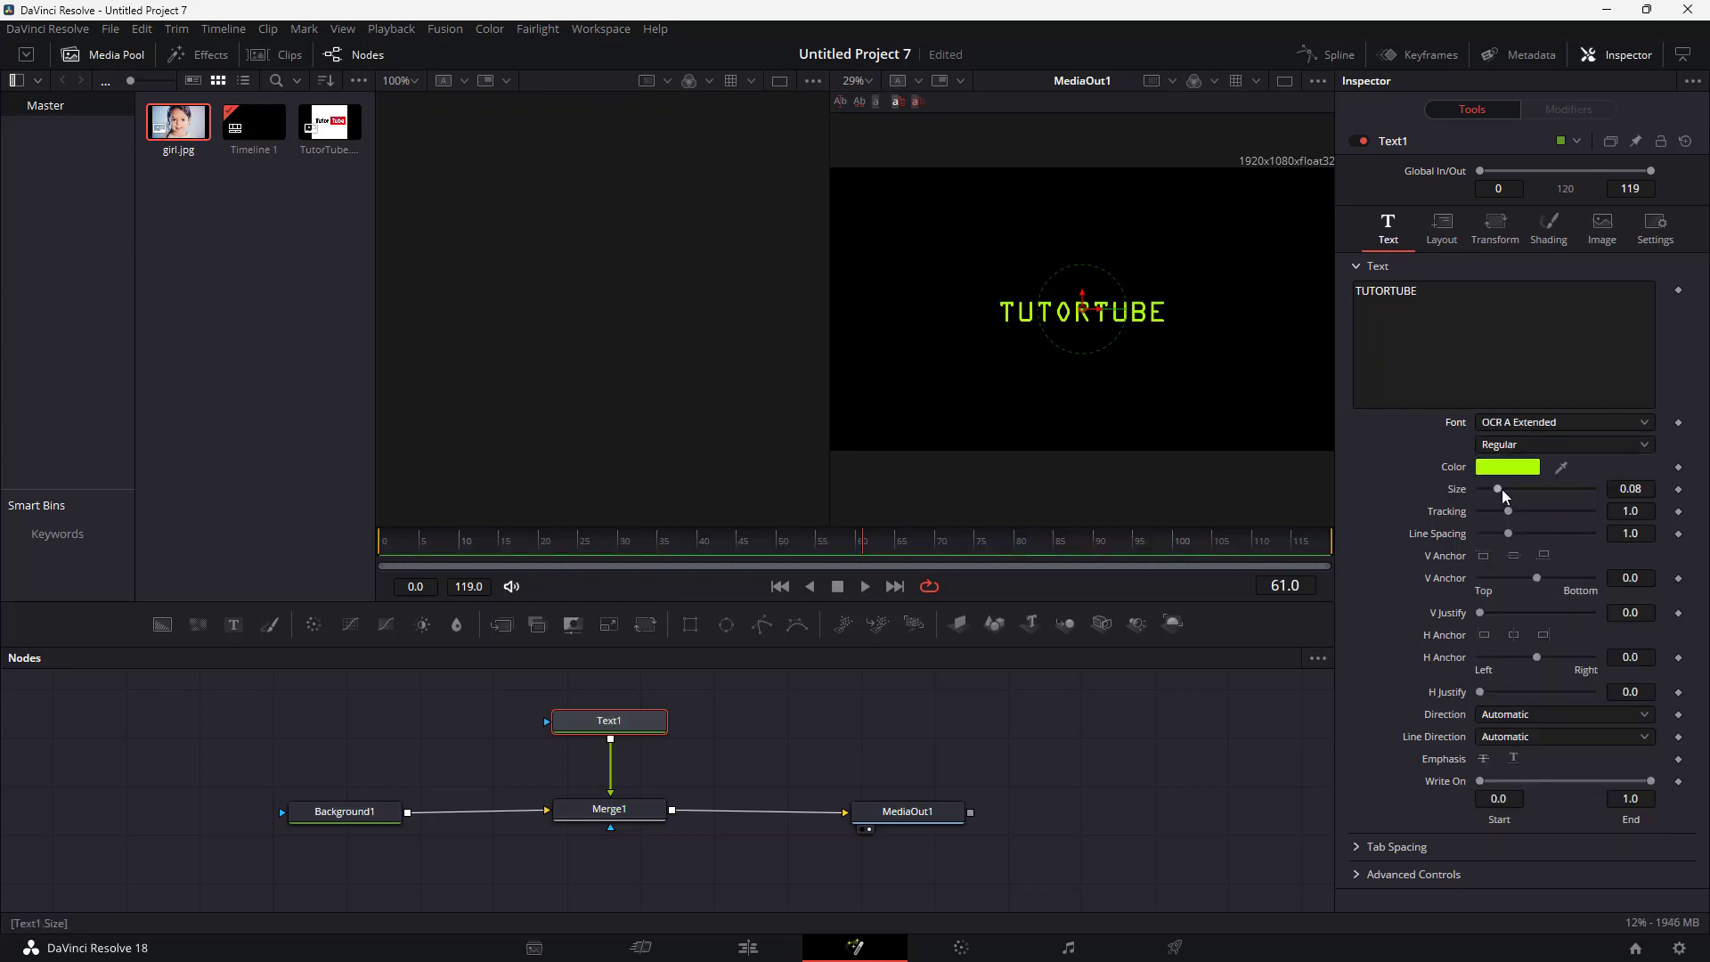
drag(1501, 489, 1523, 541)
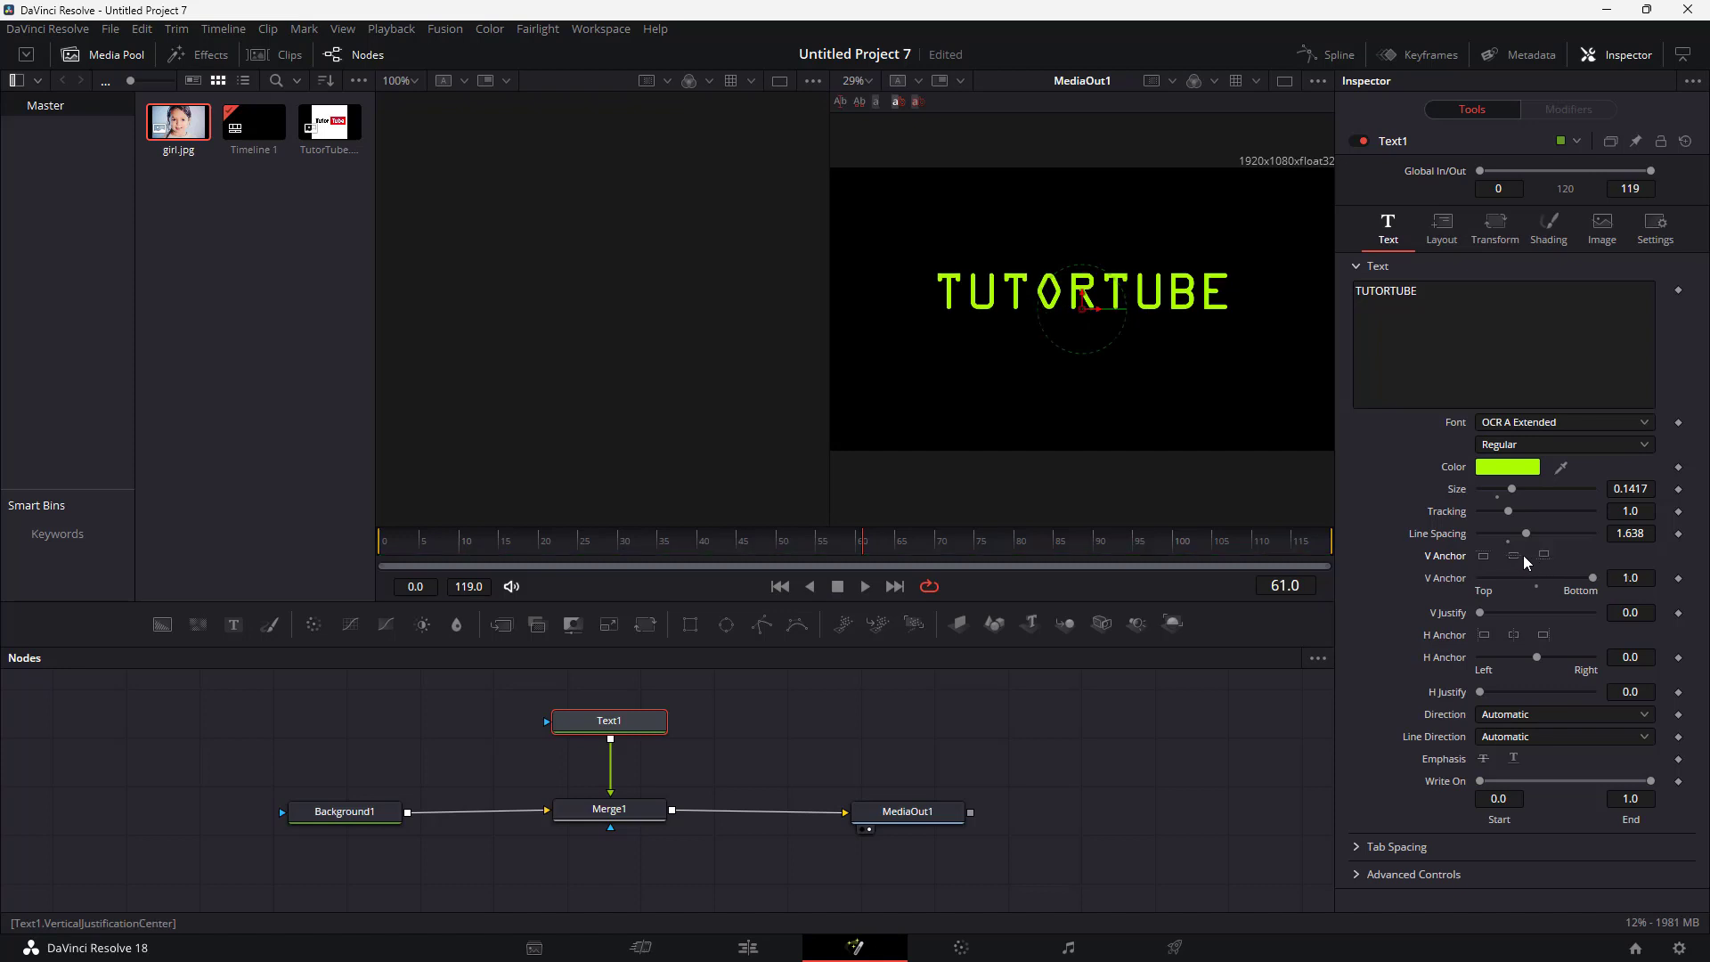
Set the text's V Anchor to -0.05 and V Justify to 0.299, and nudge the title slightly down and left in the viewer
mouse_move(1539, 579)
mouse_down()
mouse_move(1521, 579)
mouse_move(1536, 580)
mouse_up()
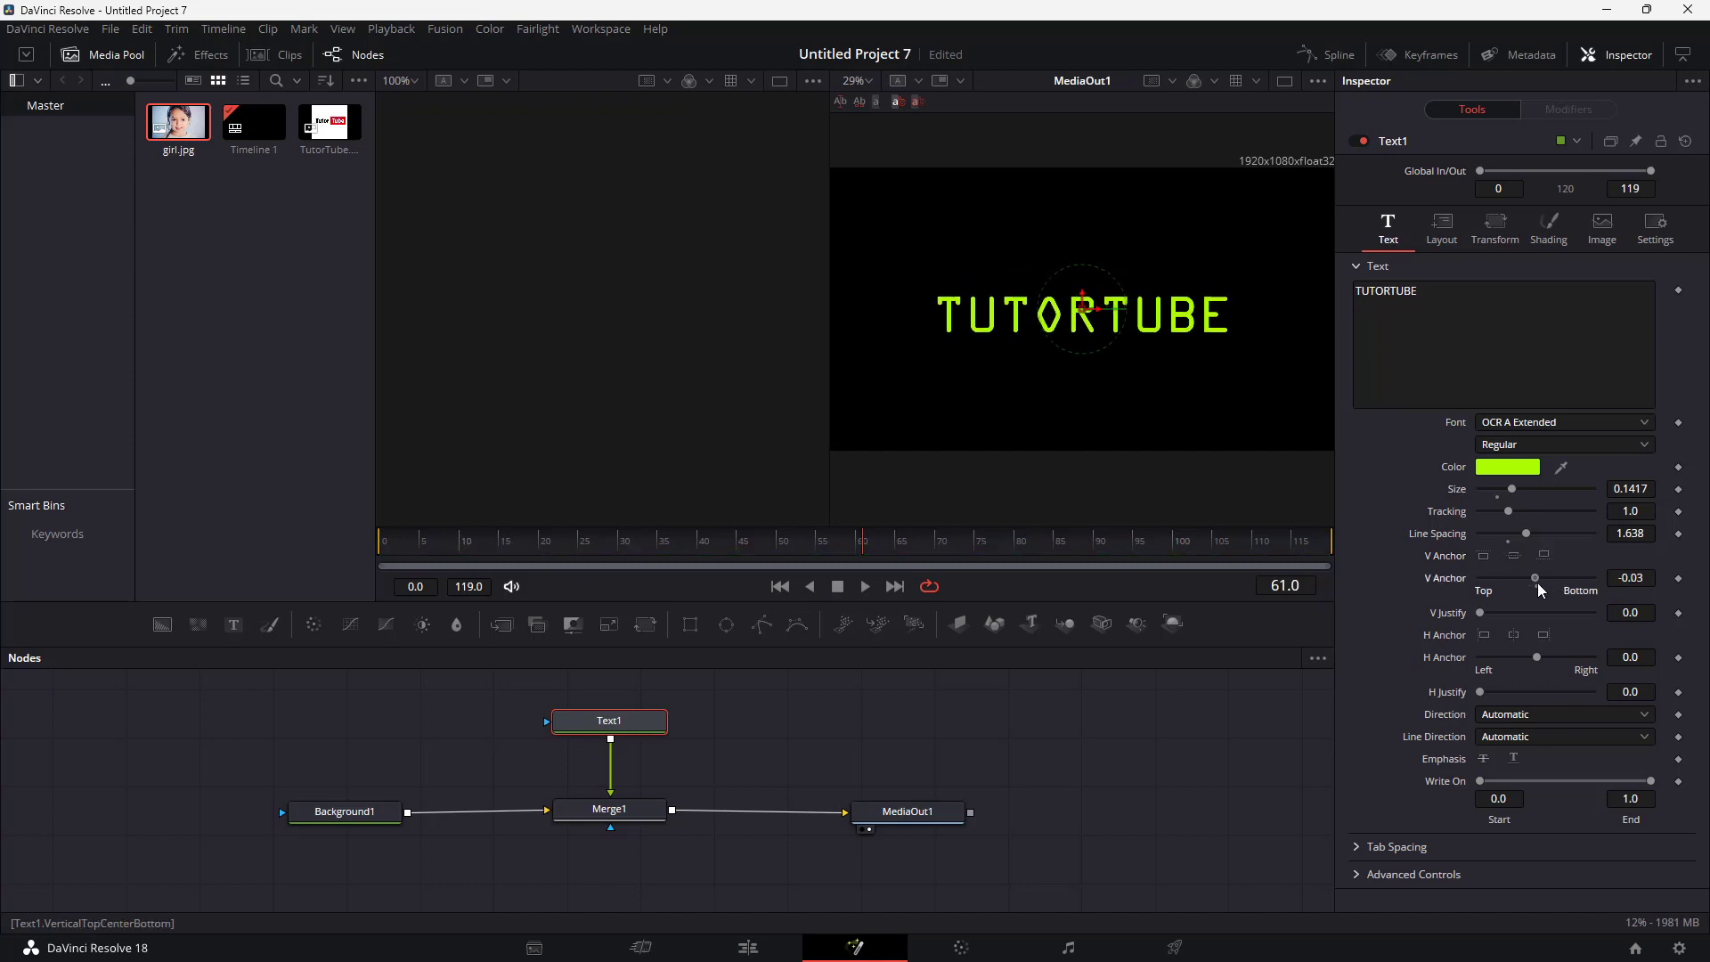
drag(1079, 305, 1076, 311)
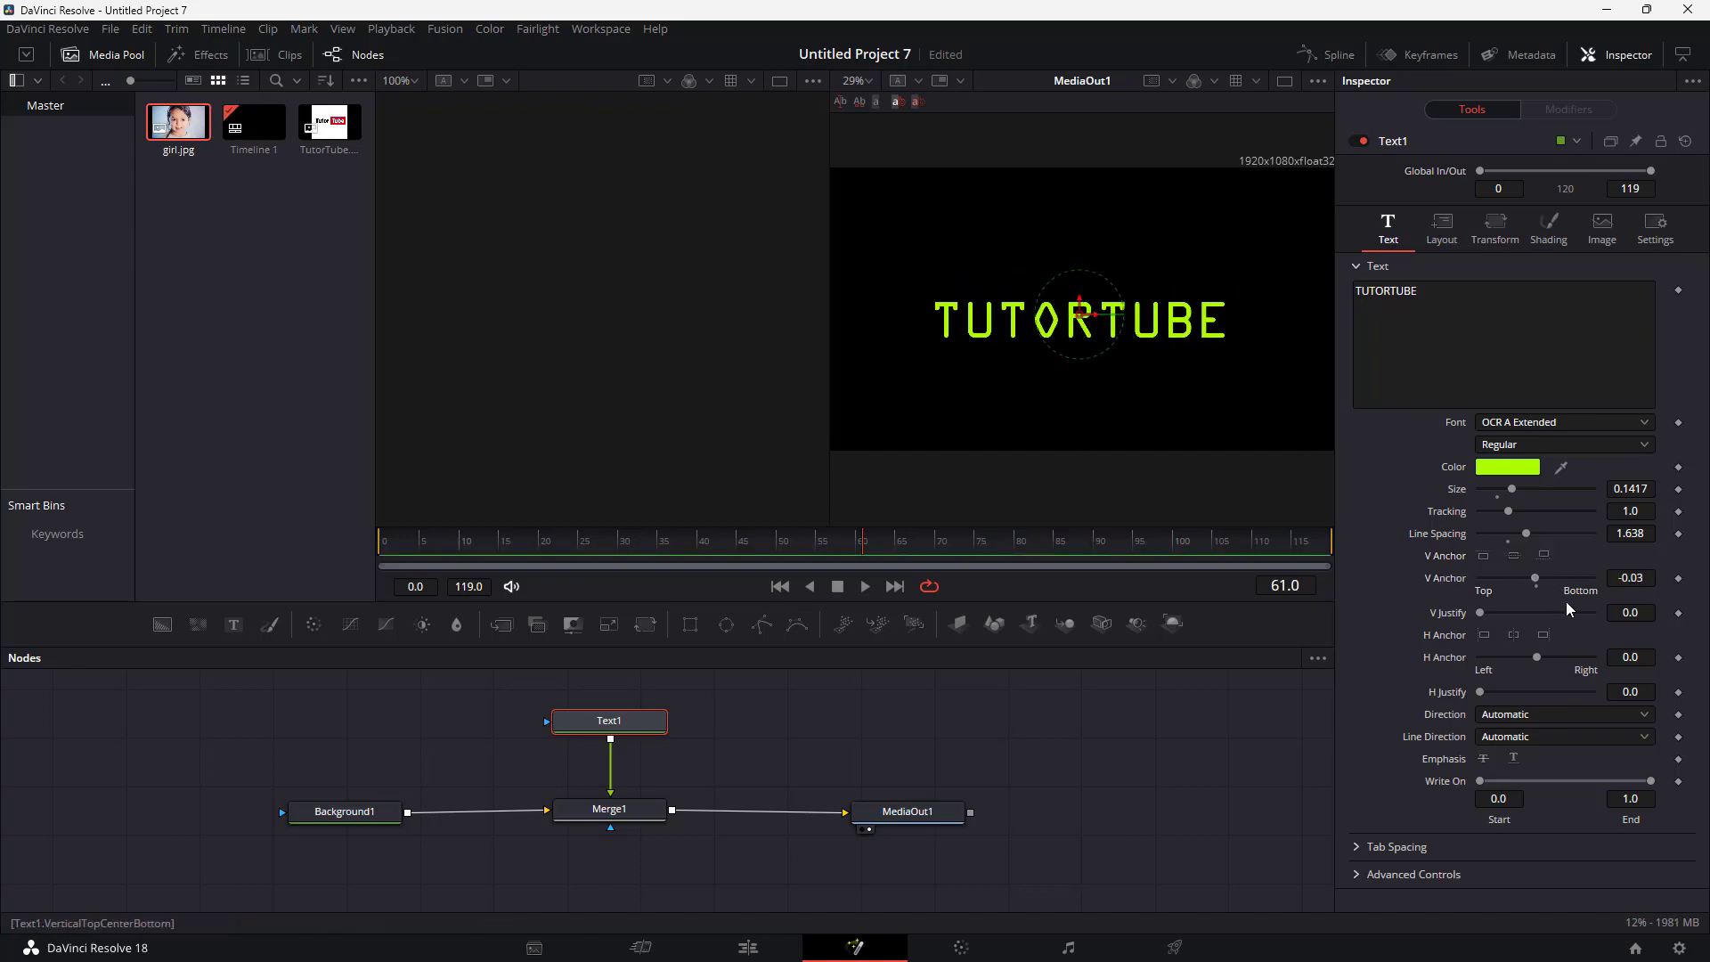
drag(1528, 579, 1513, 613)
drag(1487, 691, 1480, 693)
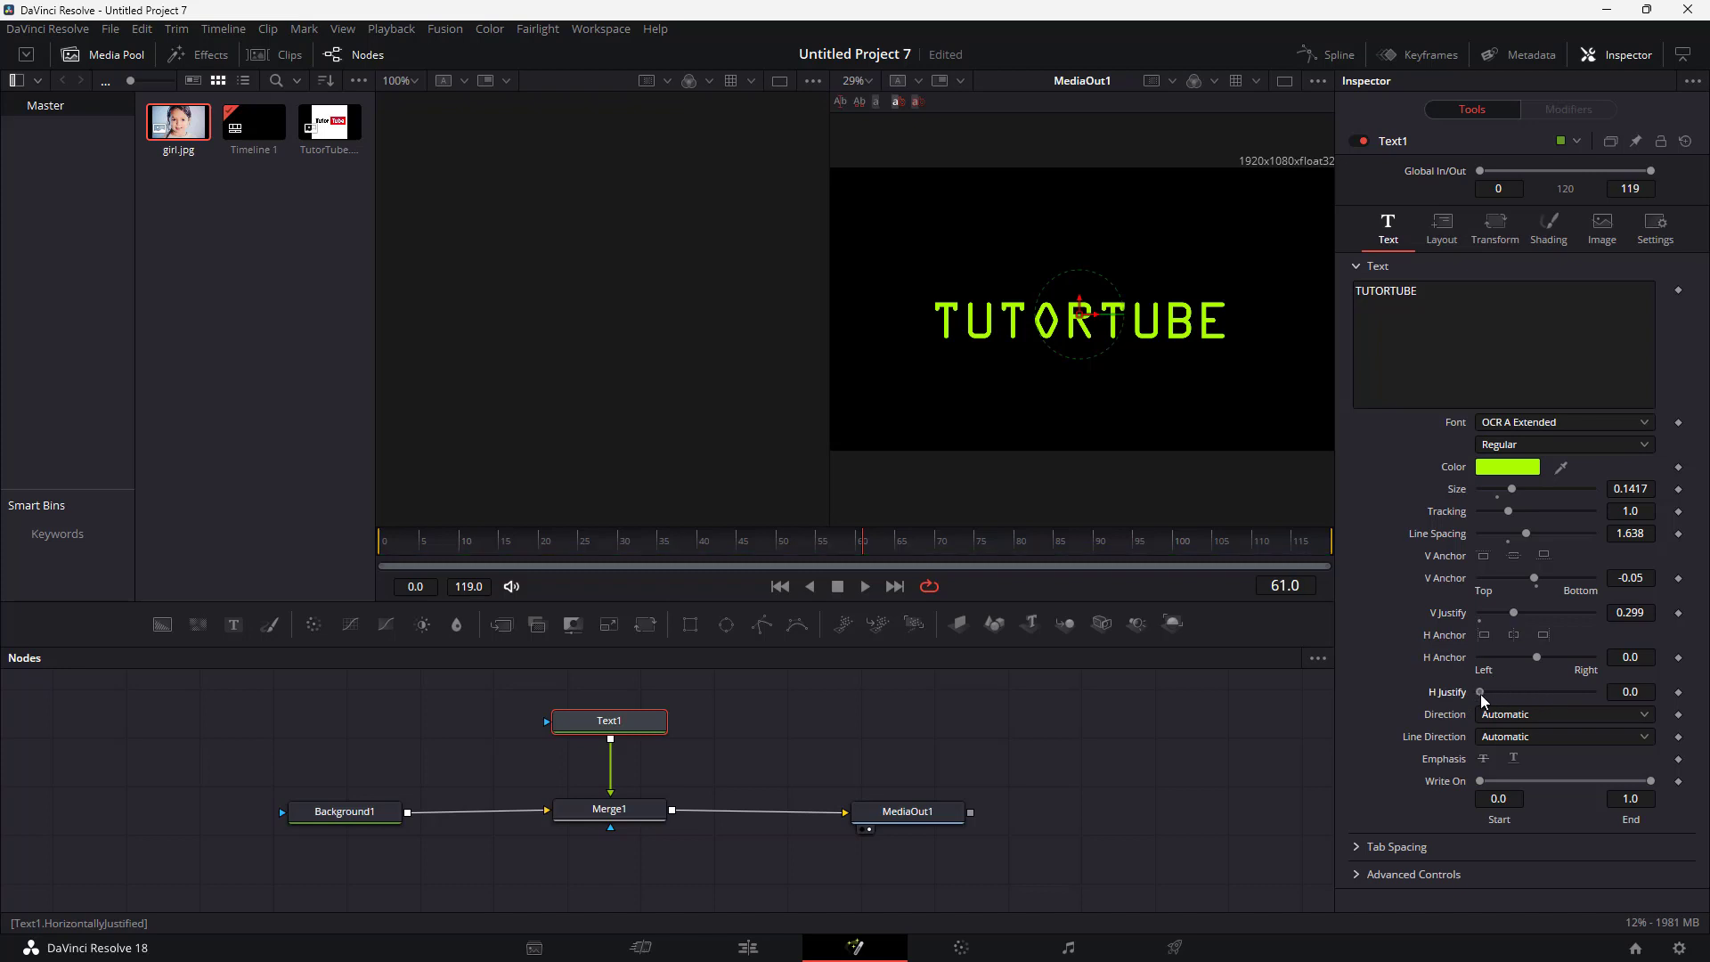
Set the text direction to Horizontal and try out the start and end of the Write On range
click(1535, 714)
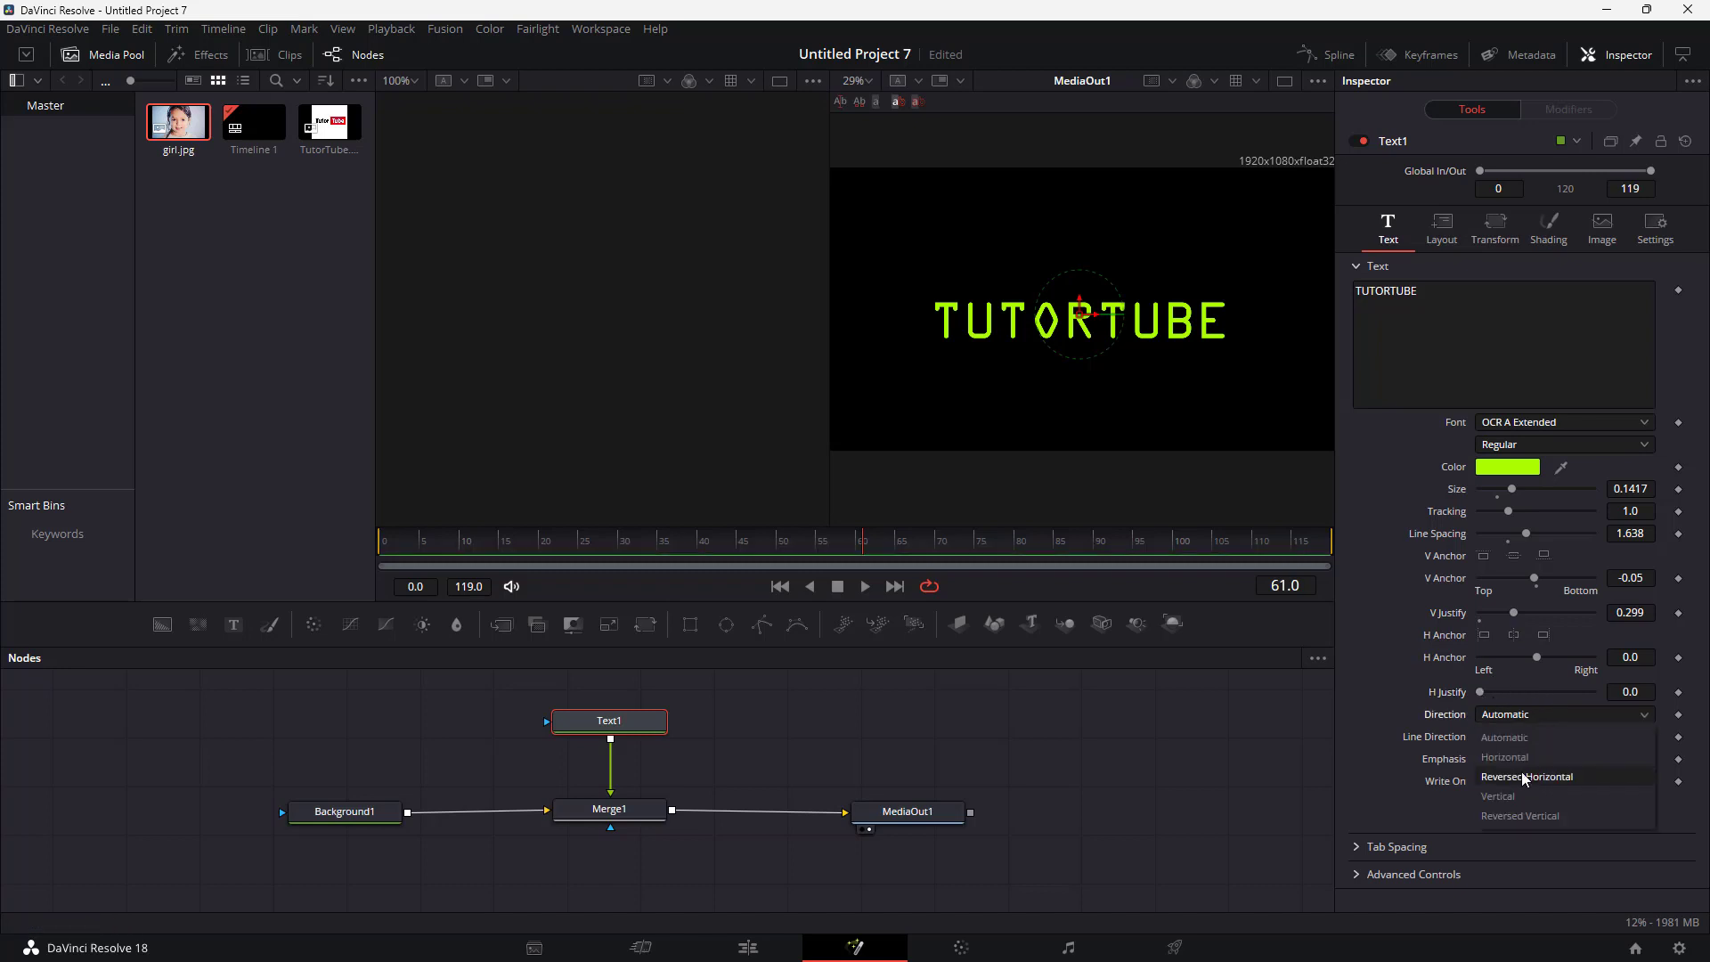
click(1525, 758)
mouse_move(1476, 780)
mouse_down()
mouse_move(1626, 778)
mouse_move(1492, 788)
mouse_move(1620, 787)
mouse_move(1514, 791)
mouse_move(1585, 798)
mouse_move(1457, 793)
mouse_up()
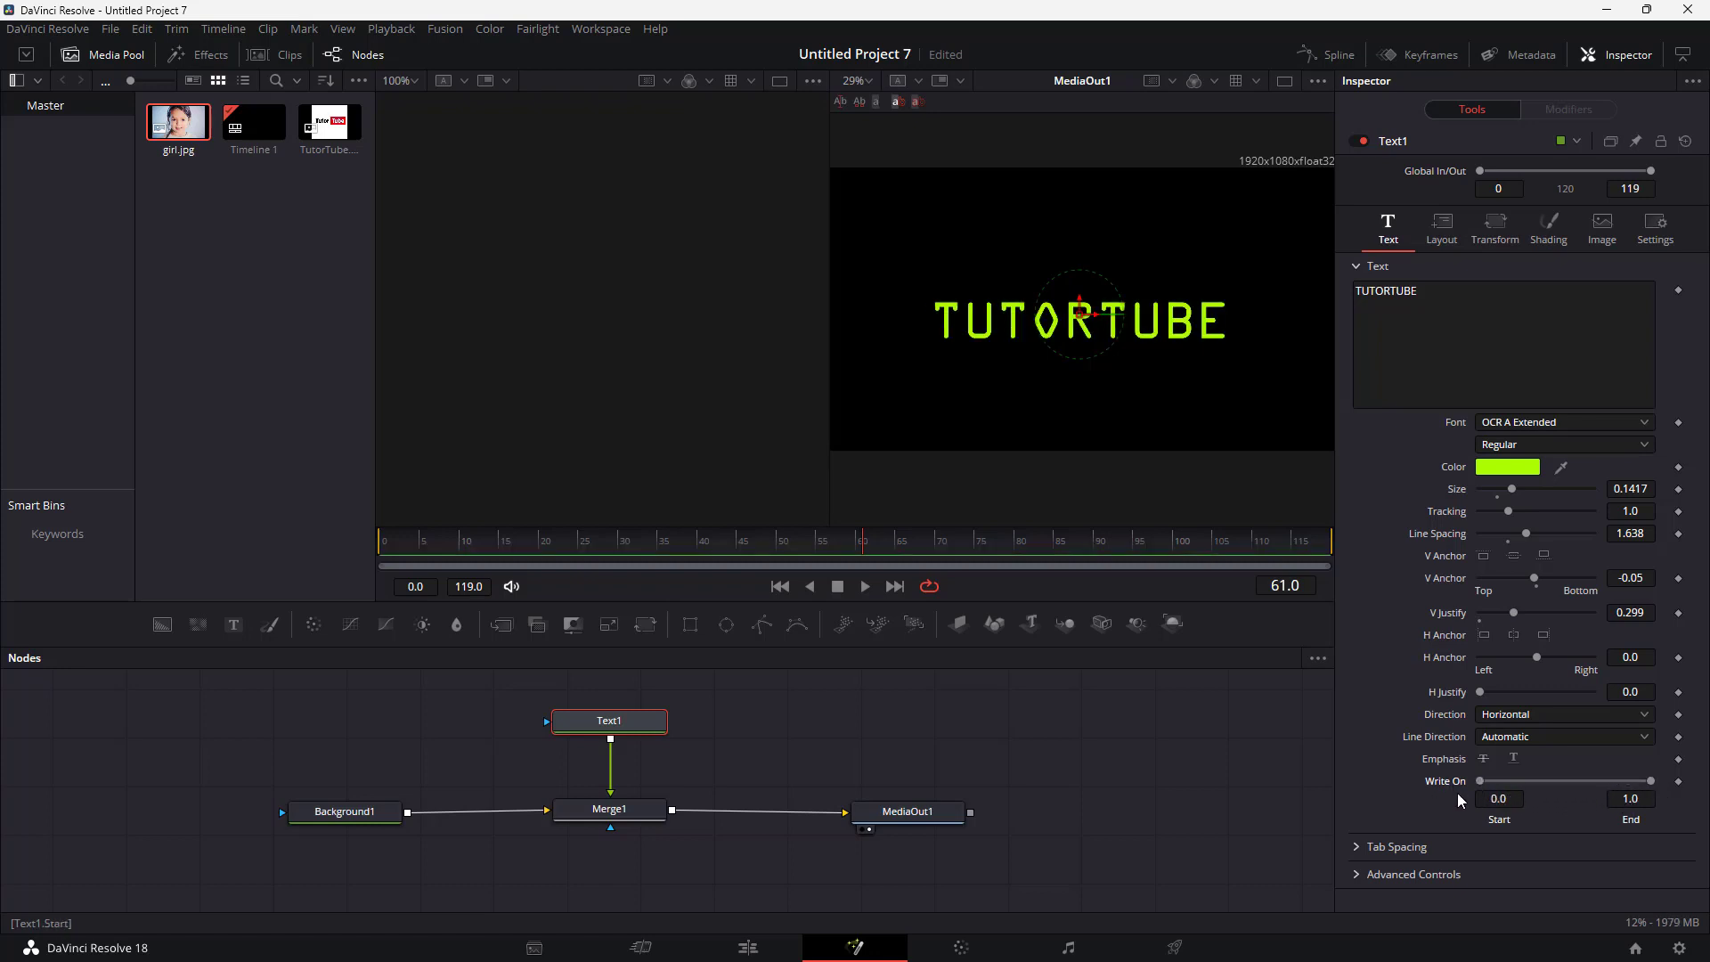
mouse_move(1643, 783)
mouse_down()
mouse_move(1482, 784)
mouse_move(1665, 781)
mouse_move(1496, 774)
mouse_move(1650, 779)
mouse_up()
In Tab Spacing, set tab 1's alignment to 0.11 and tab 3's position to 0.592, and expand Advanced Controls
click(1356, 859)
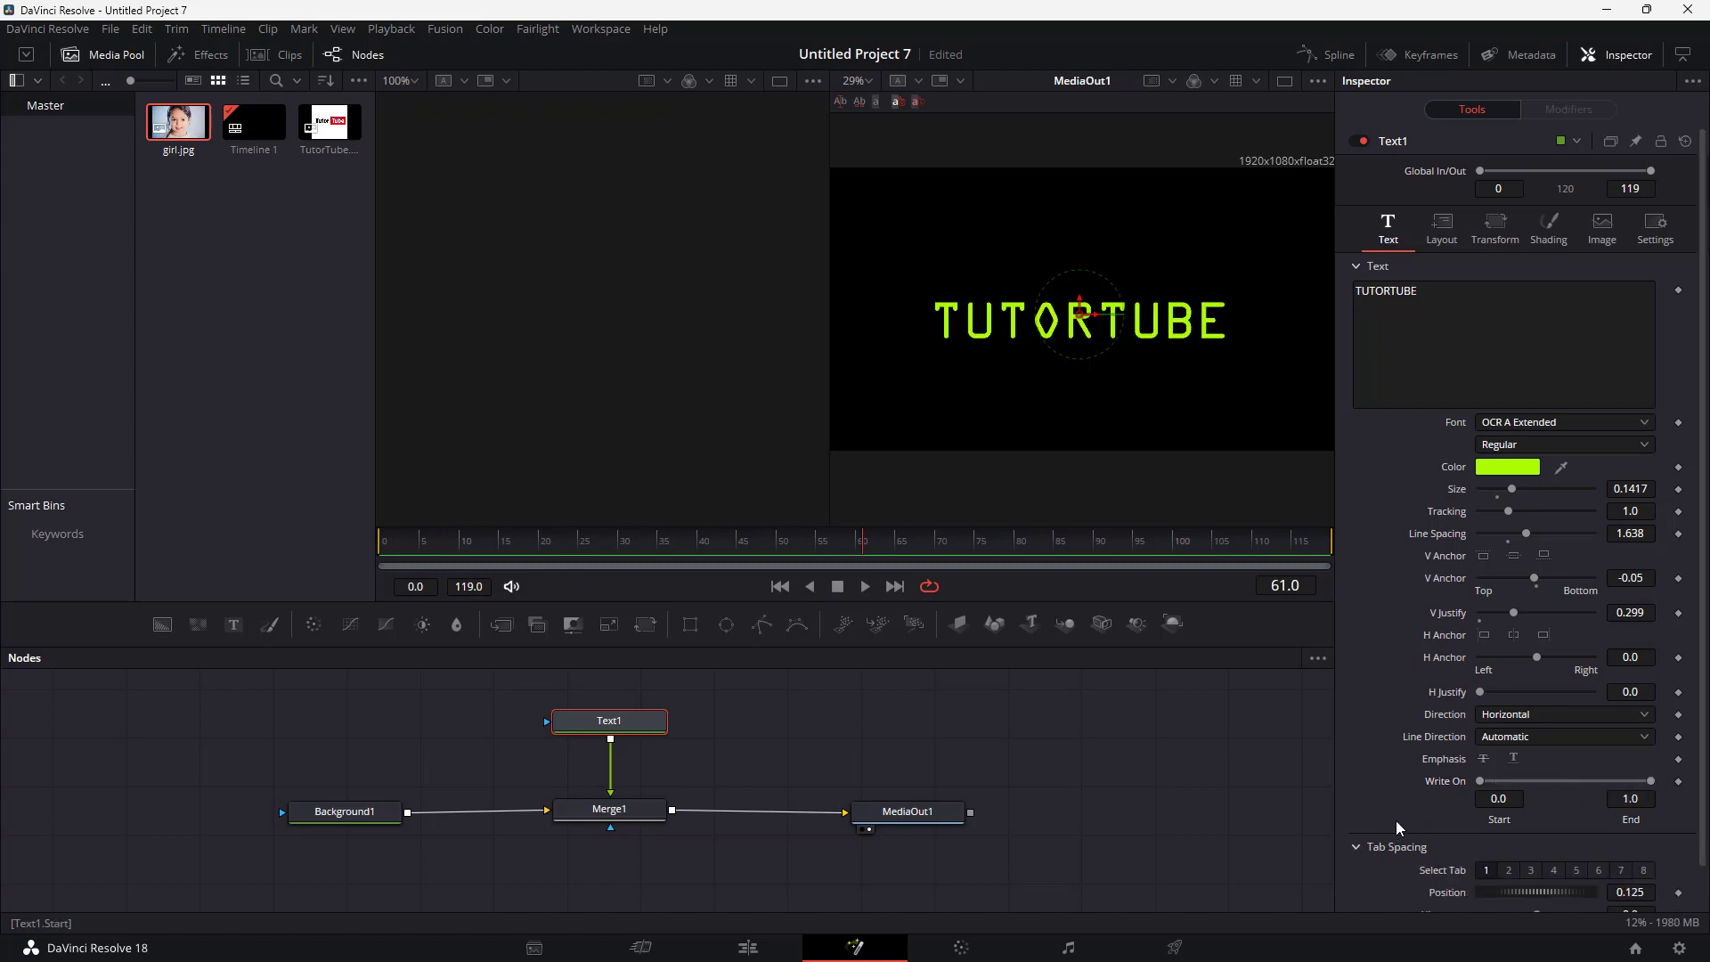
scroll(1424, 822, down, 1)
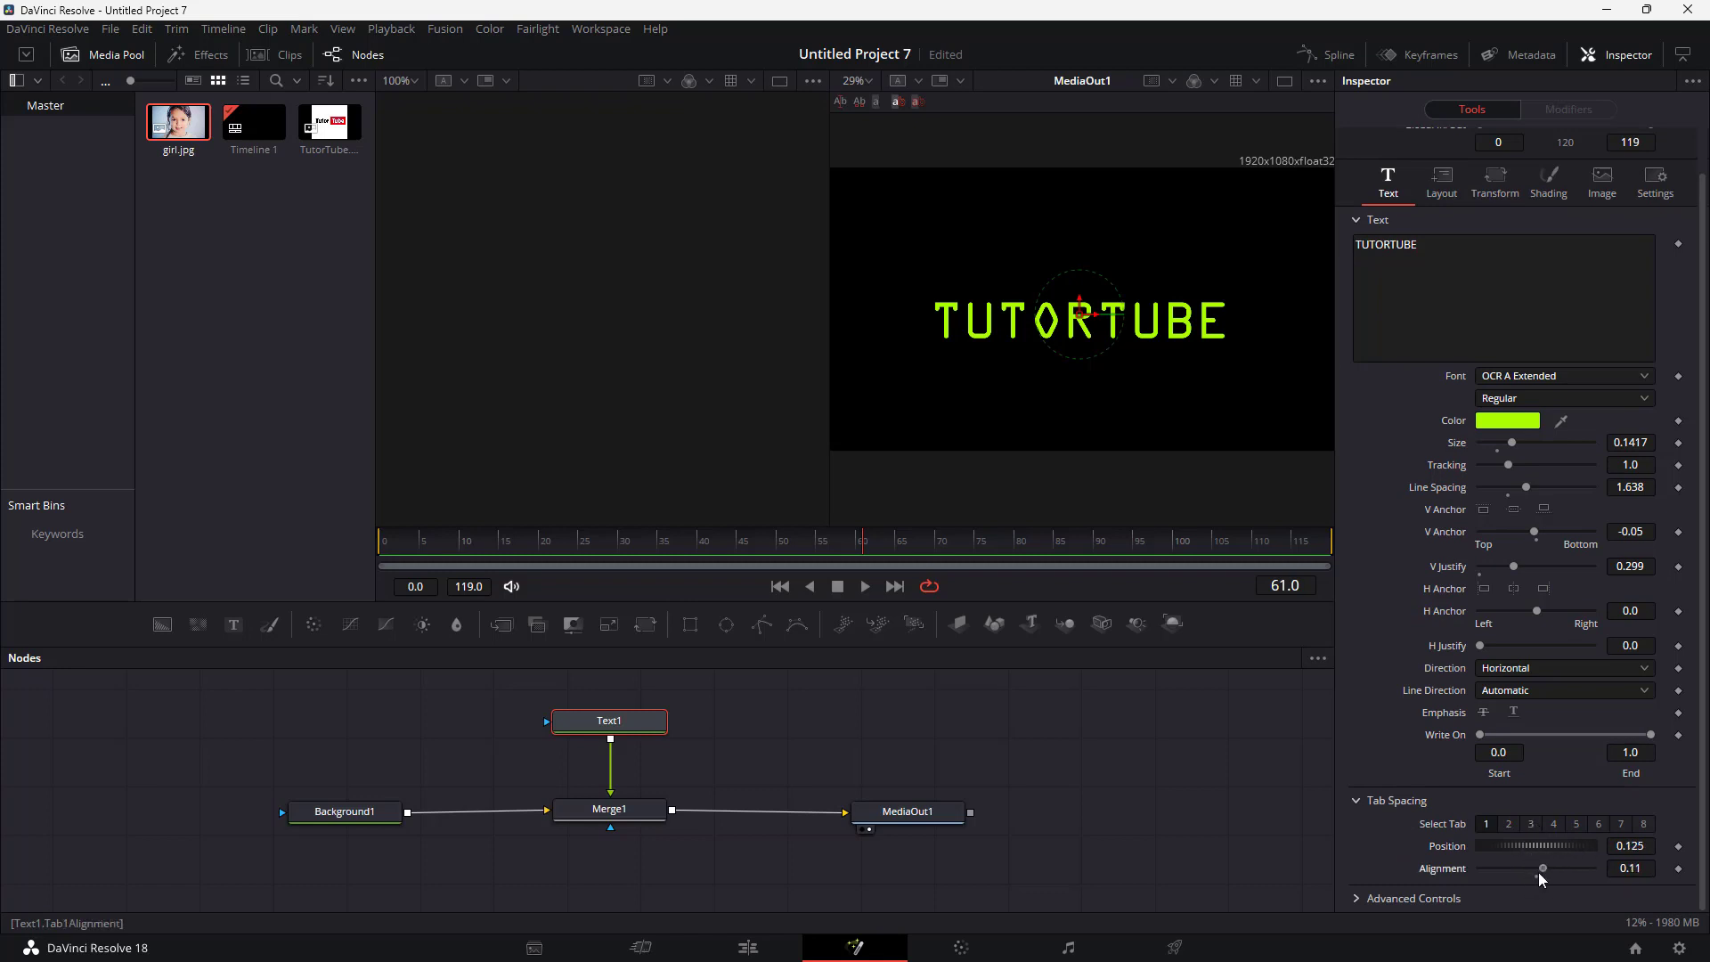
click(1531, 824)
drag(1531, 846, 1546, 846)
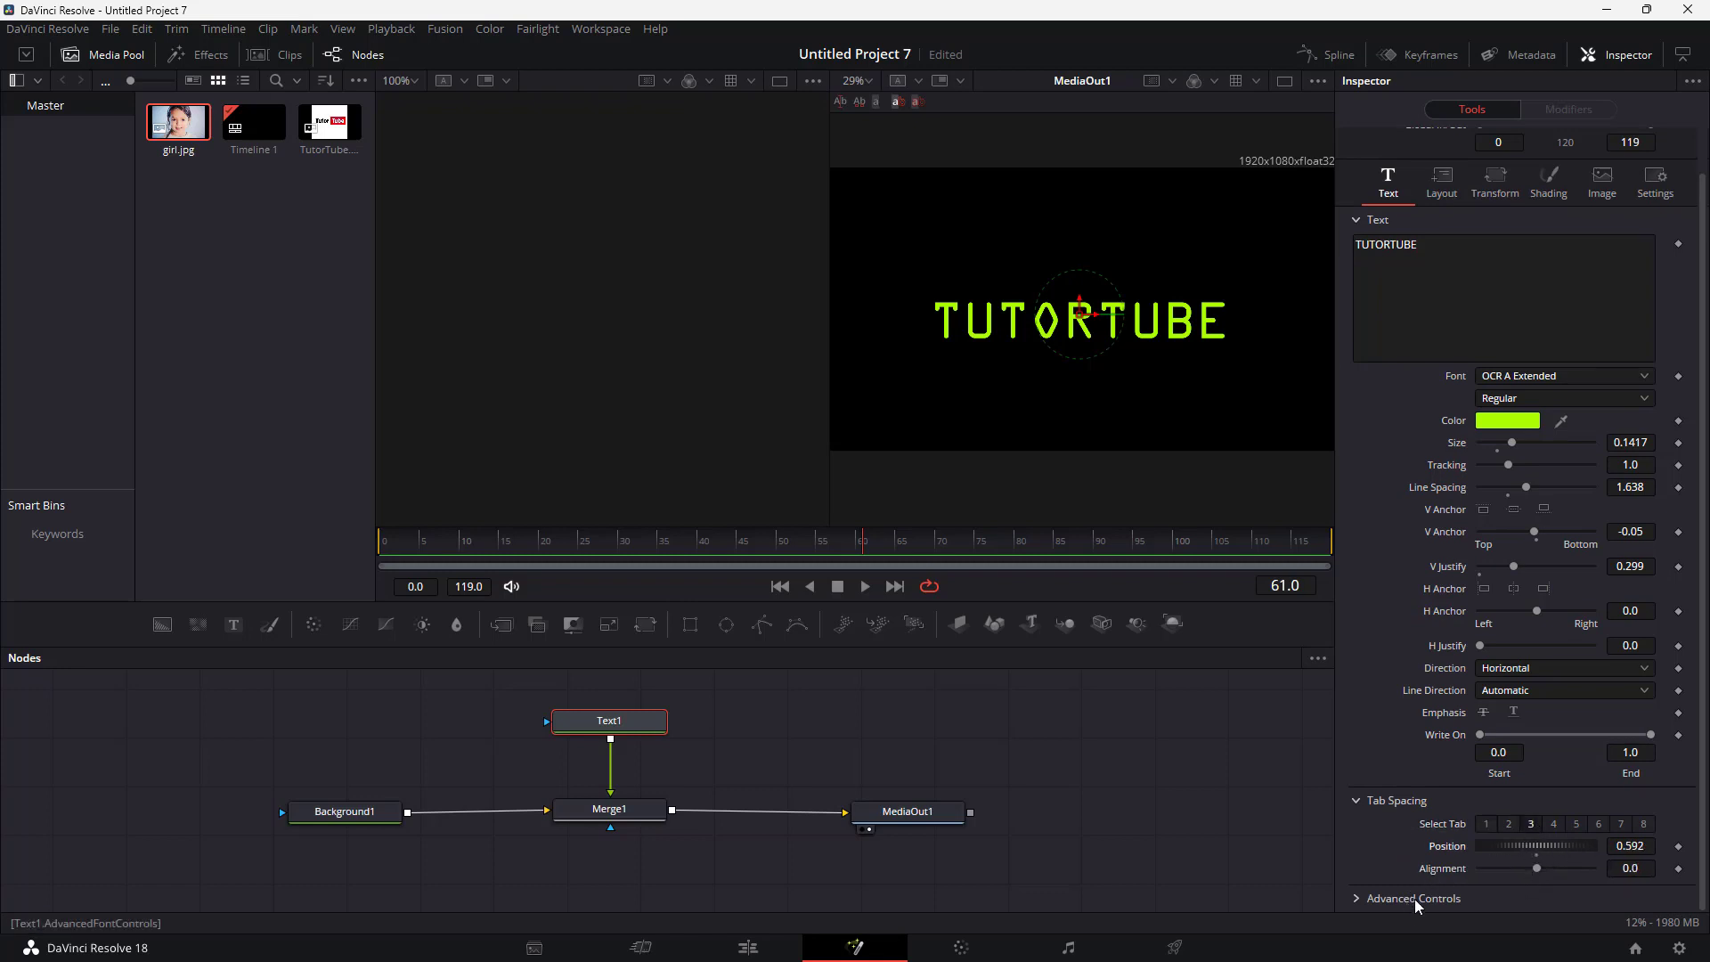
click(1357, 899)
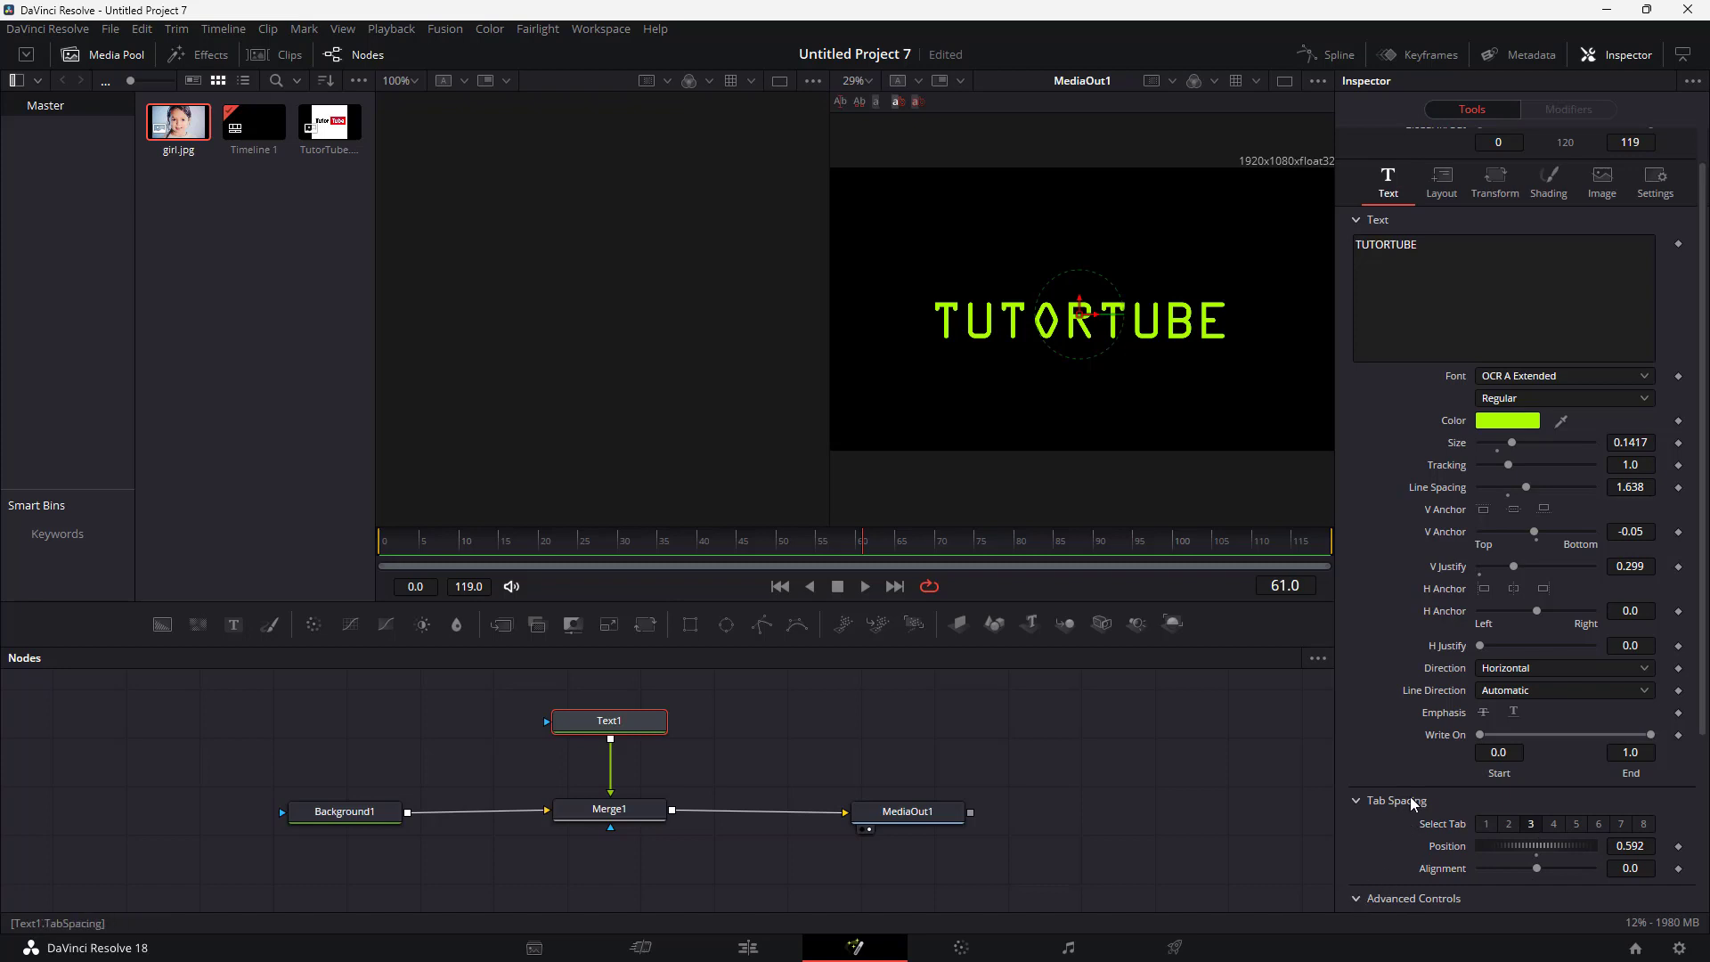
scroll(1499, 697, up, 5)
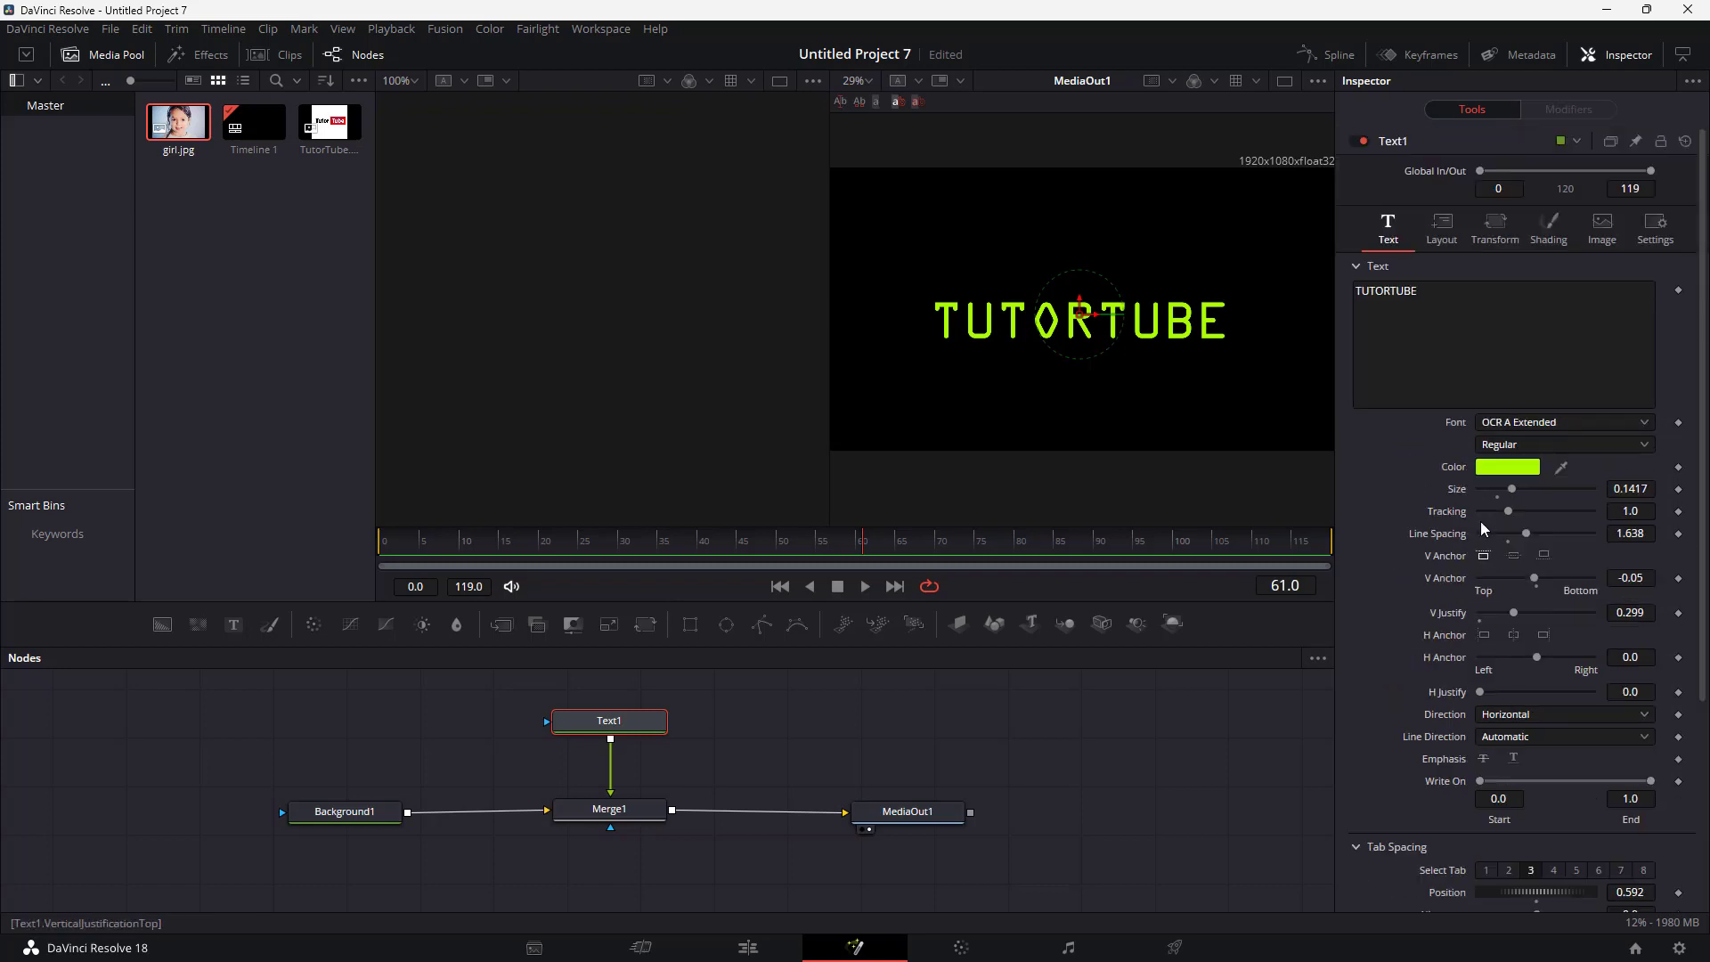
key(Return)
text(fghfg)
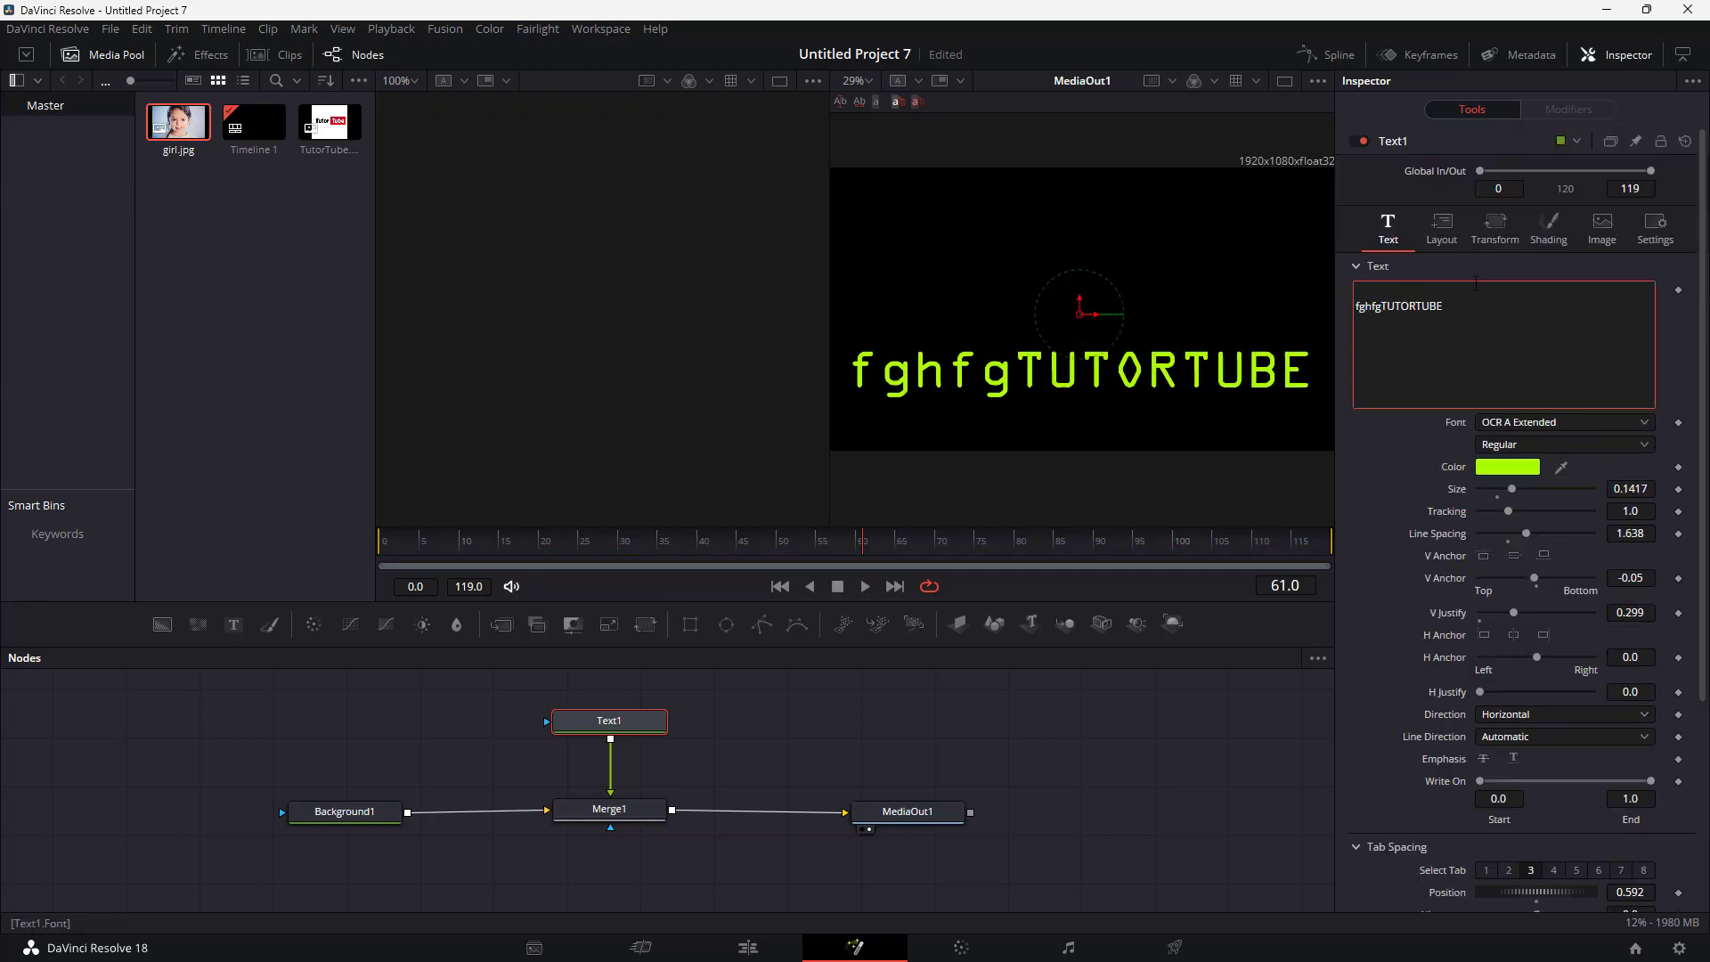
key(BackSpace)
key(BackSpace)
key(BackSpace)
key(BackSpace)
key(BackSpace)
key(BackSpace)
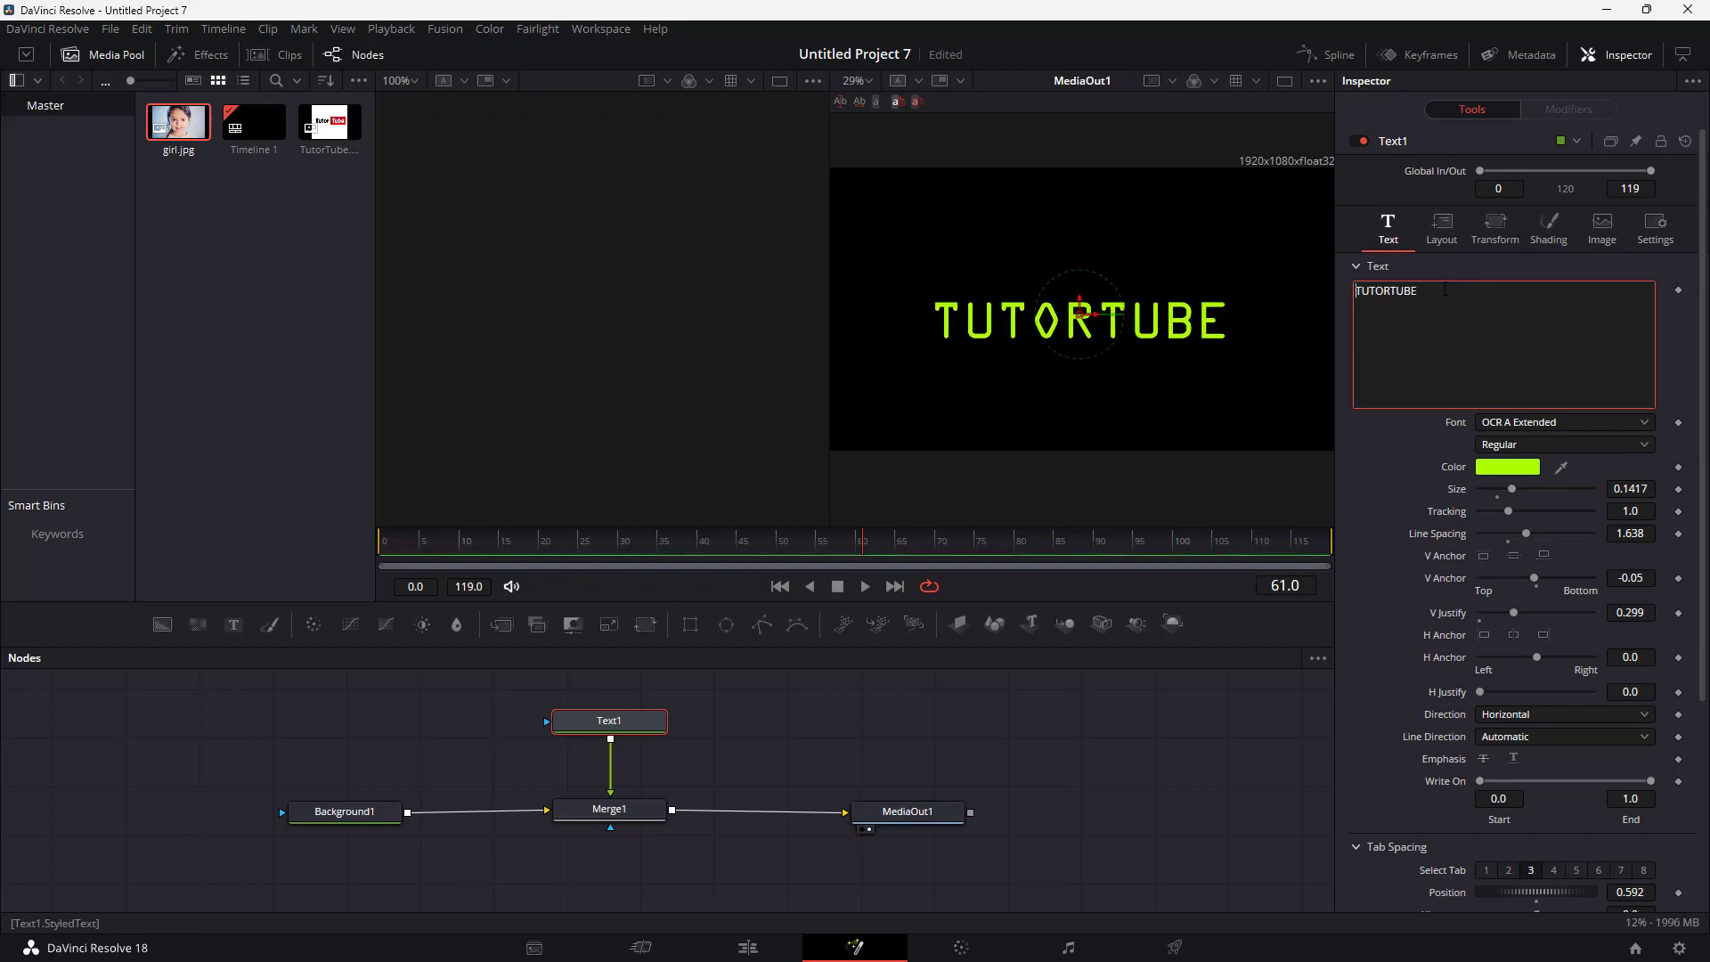
Add the second line "Keep on Learning" below TUTORTUBE, and set tracking to 0.882, V Anchor to 0.14 and V Justify to 0.48
key(Return)
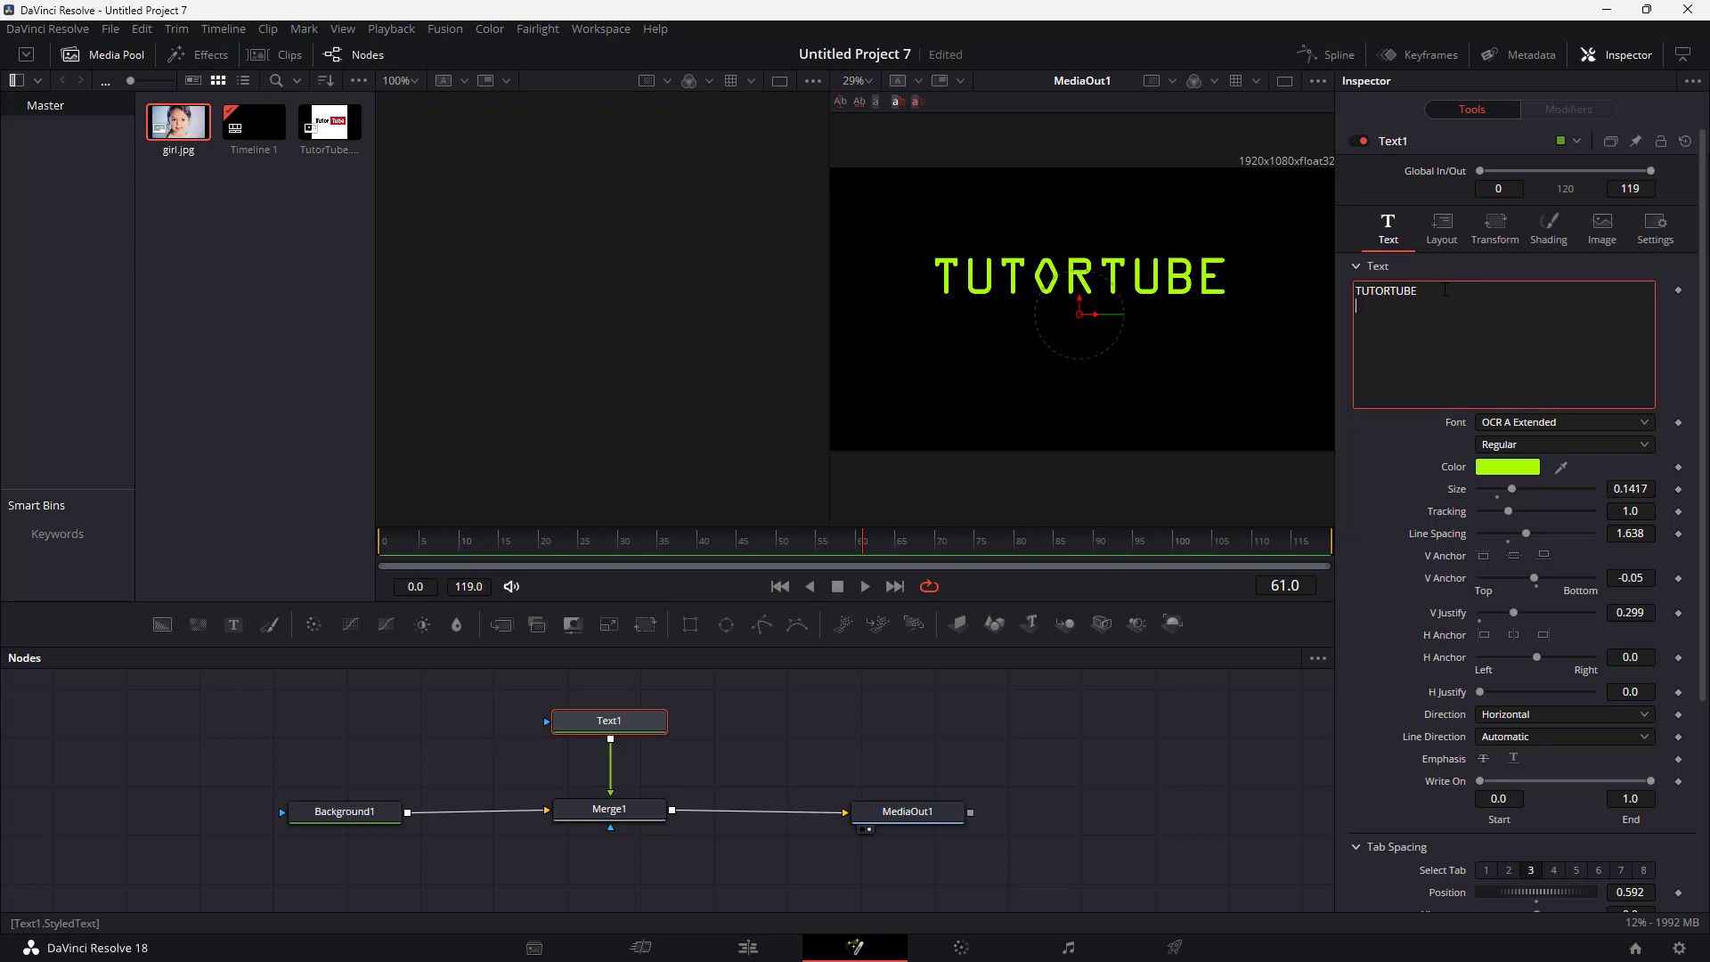
text(Keep on Learning)
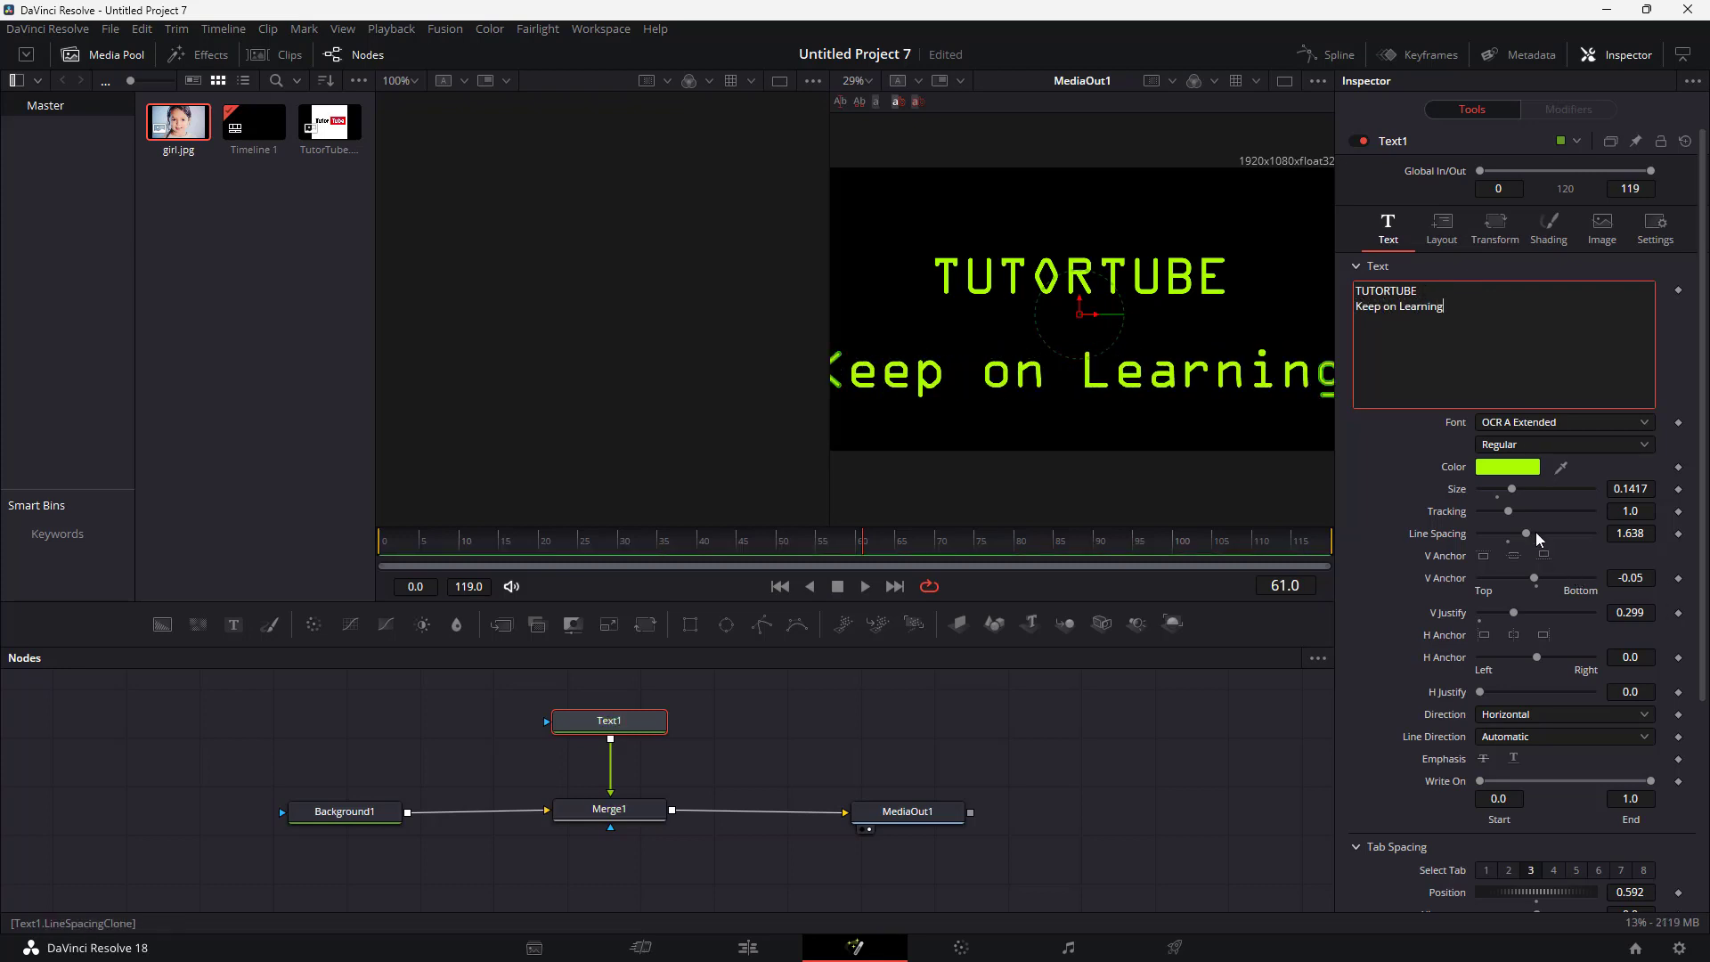
drag(1504, 512, 1501, 516)
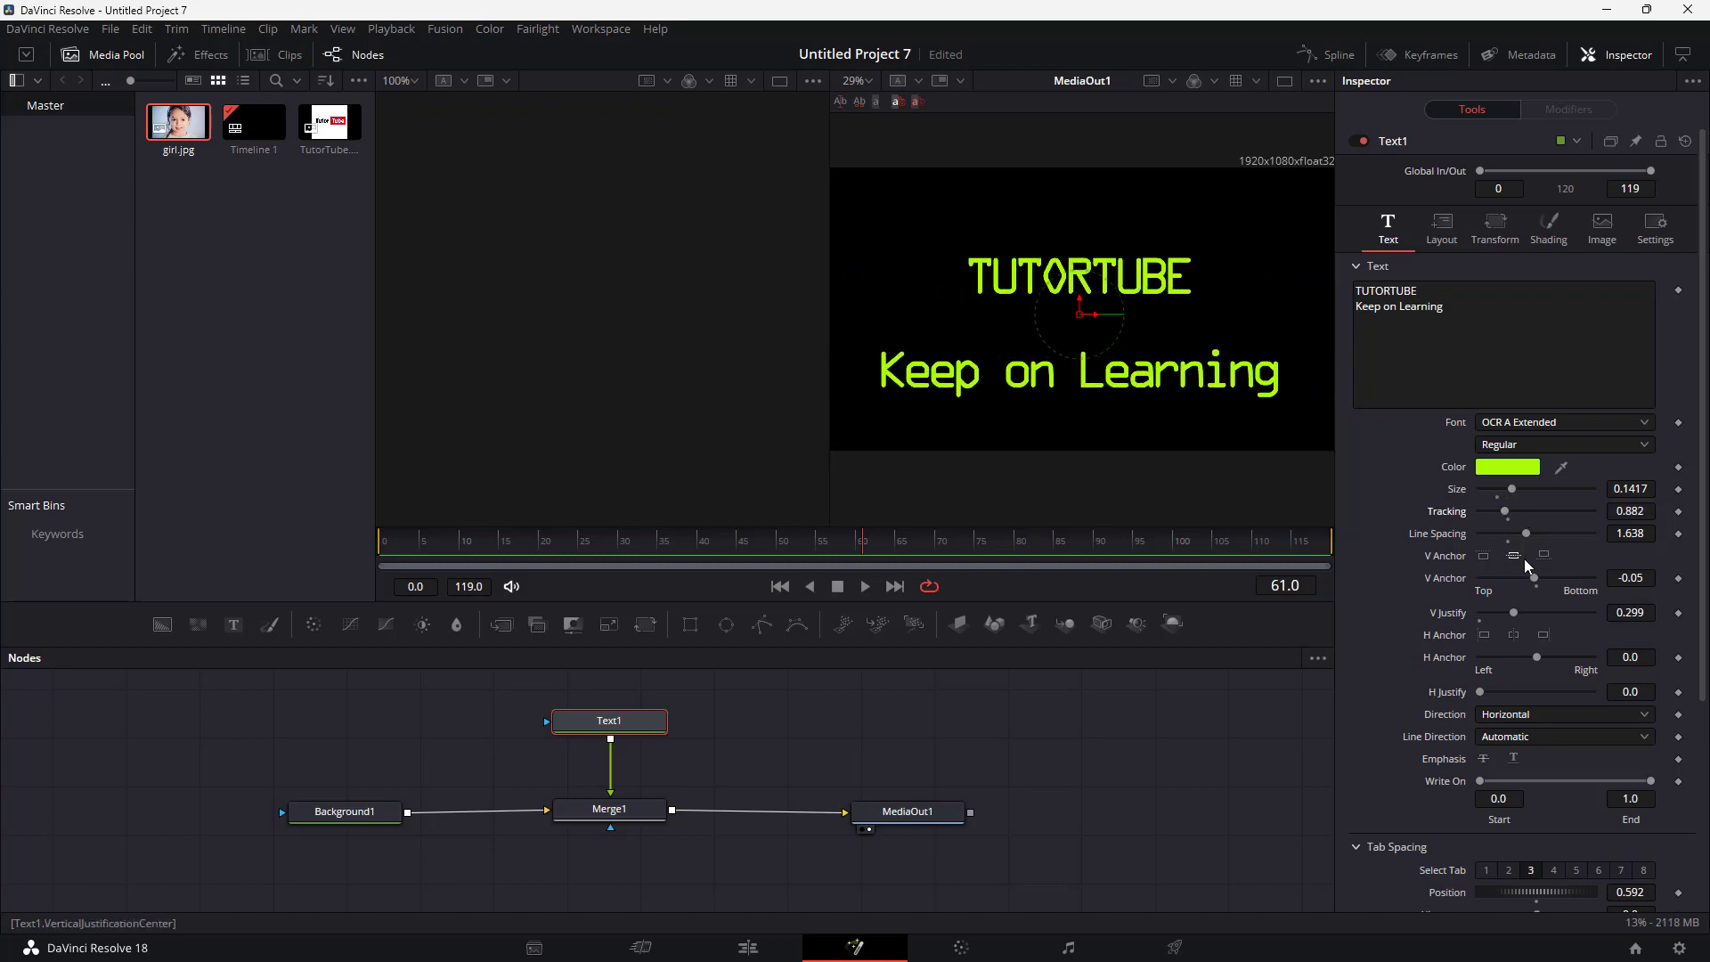
drag(1535, 576, 1532, 616)
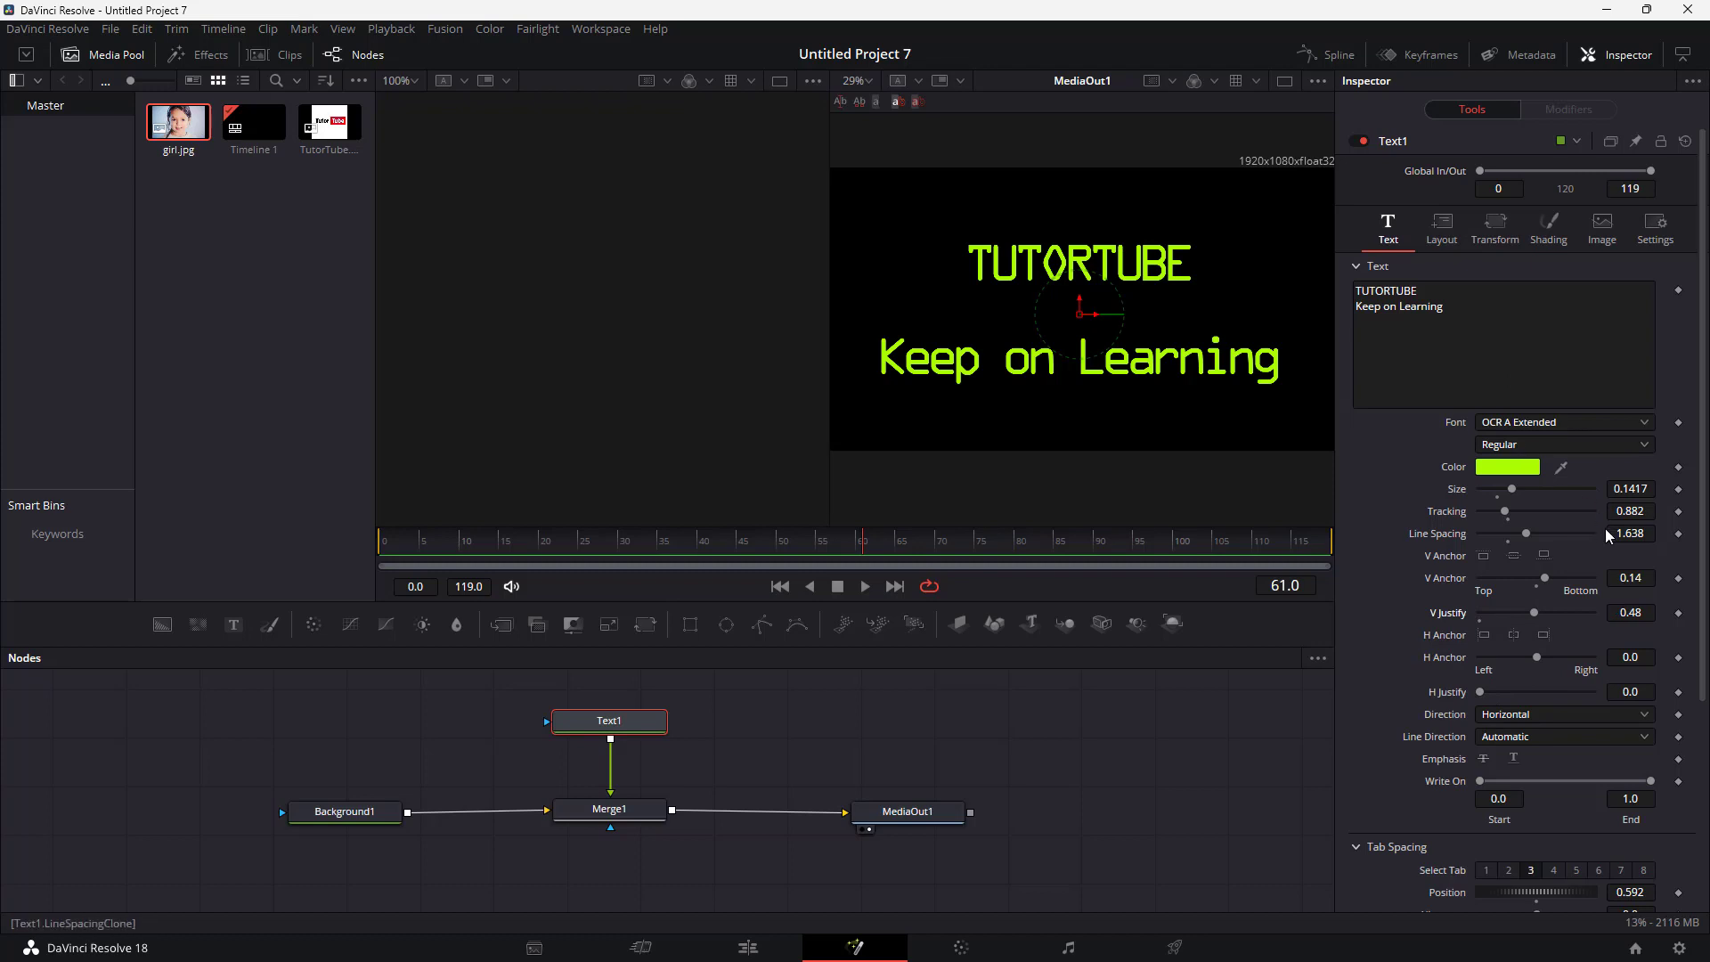
Set the text's line spacing to 0.882 and nudge the title slightly left in the viewer
drag(1525, 533, 1509, 536)
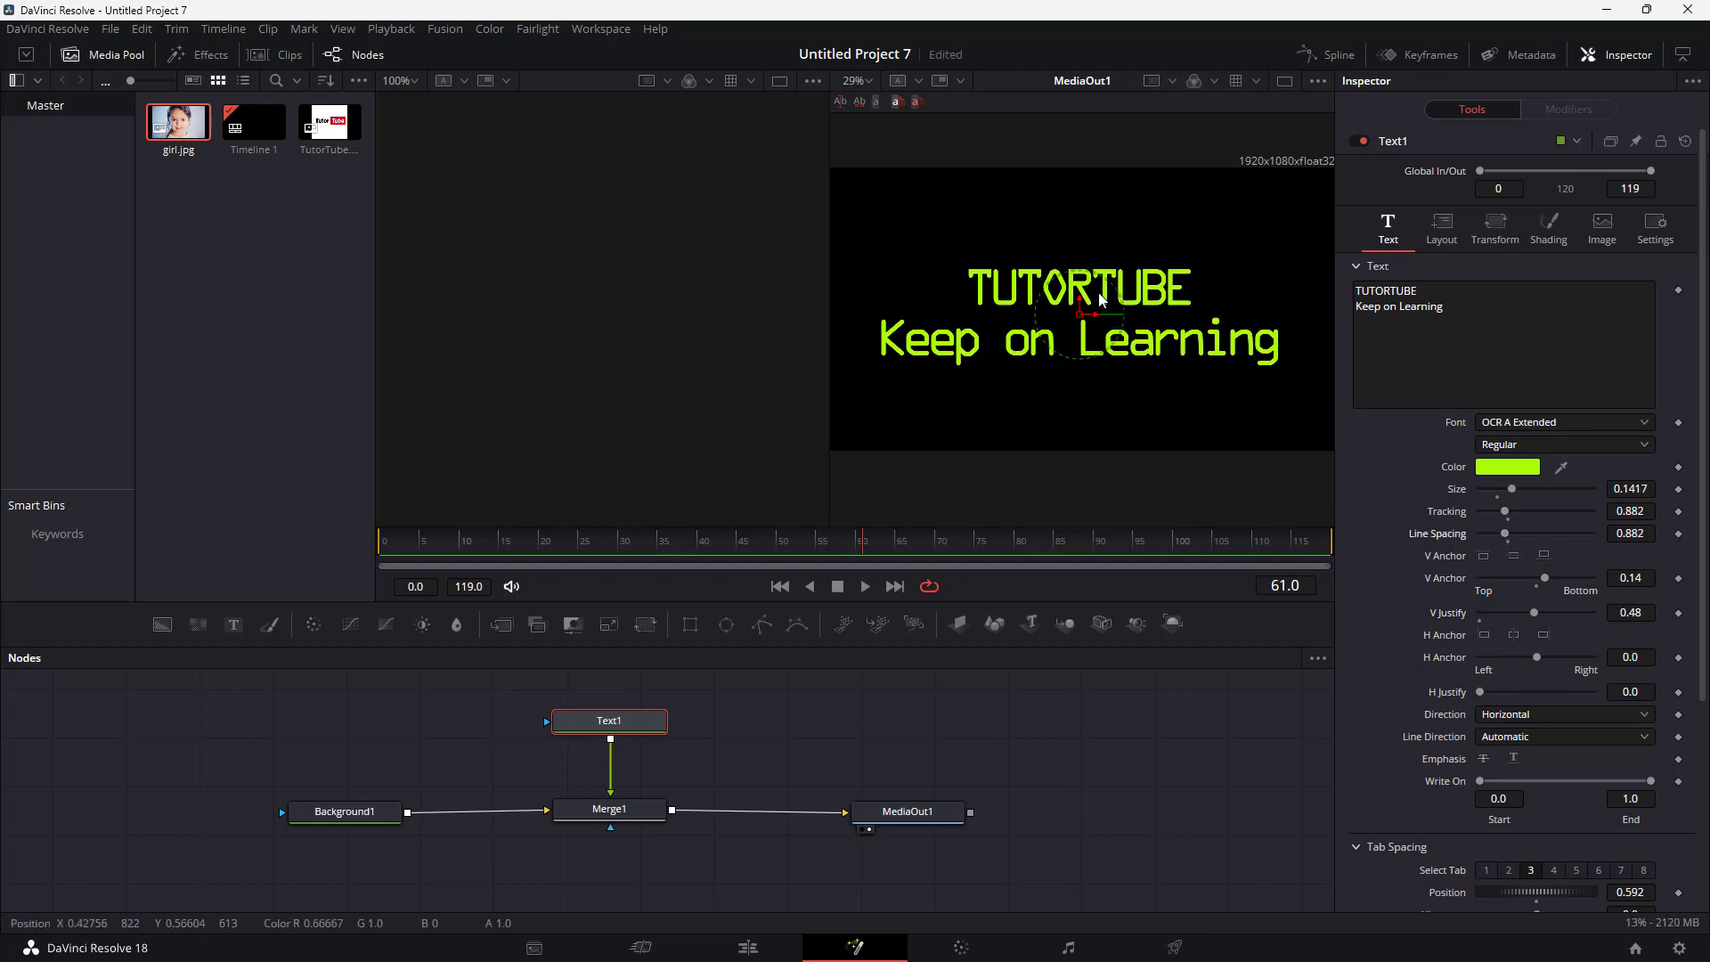
mouse_move(1081, 314)
mouse_down()
mouse_move(1093, 307)
mouse_move(1070, 314)
mouse_up()
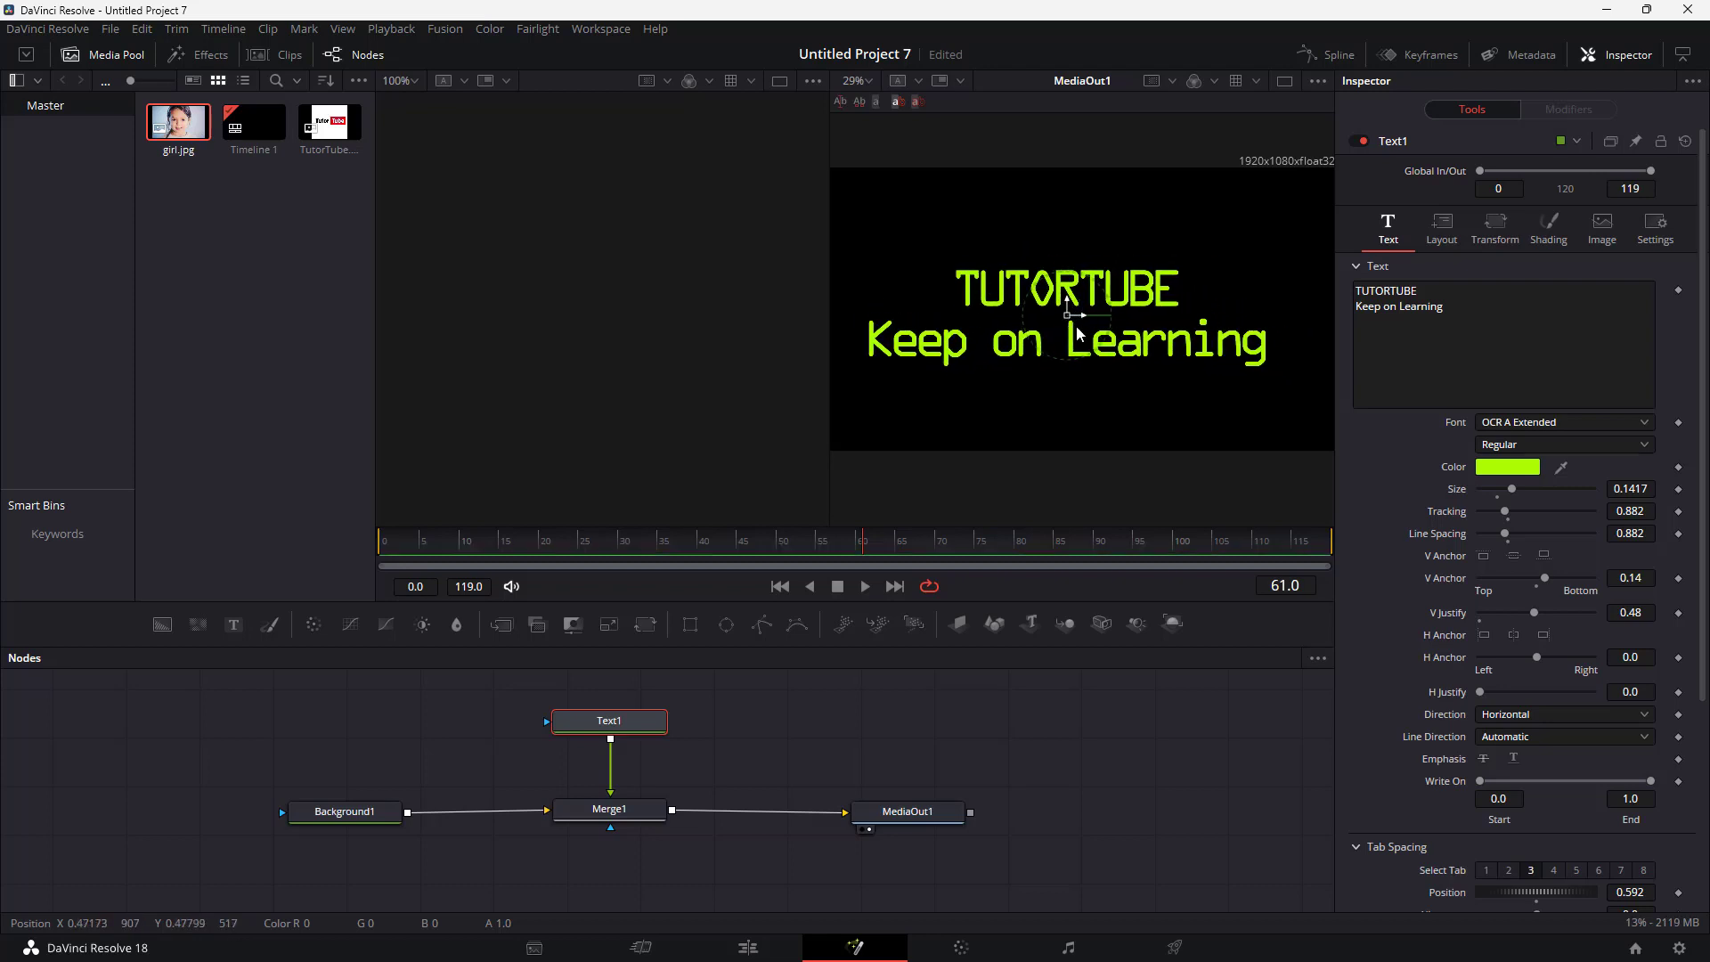
In the text's layout settings, set Center Z to 0.16 and perspective to 1.85
click(1442, 227)
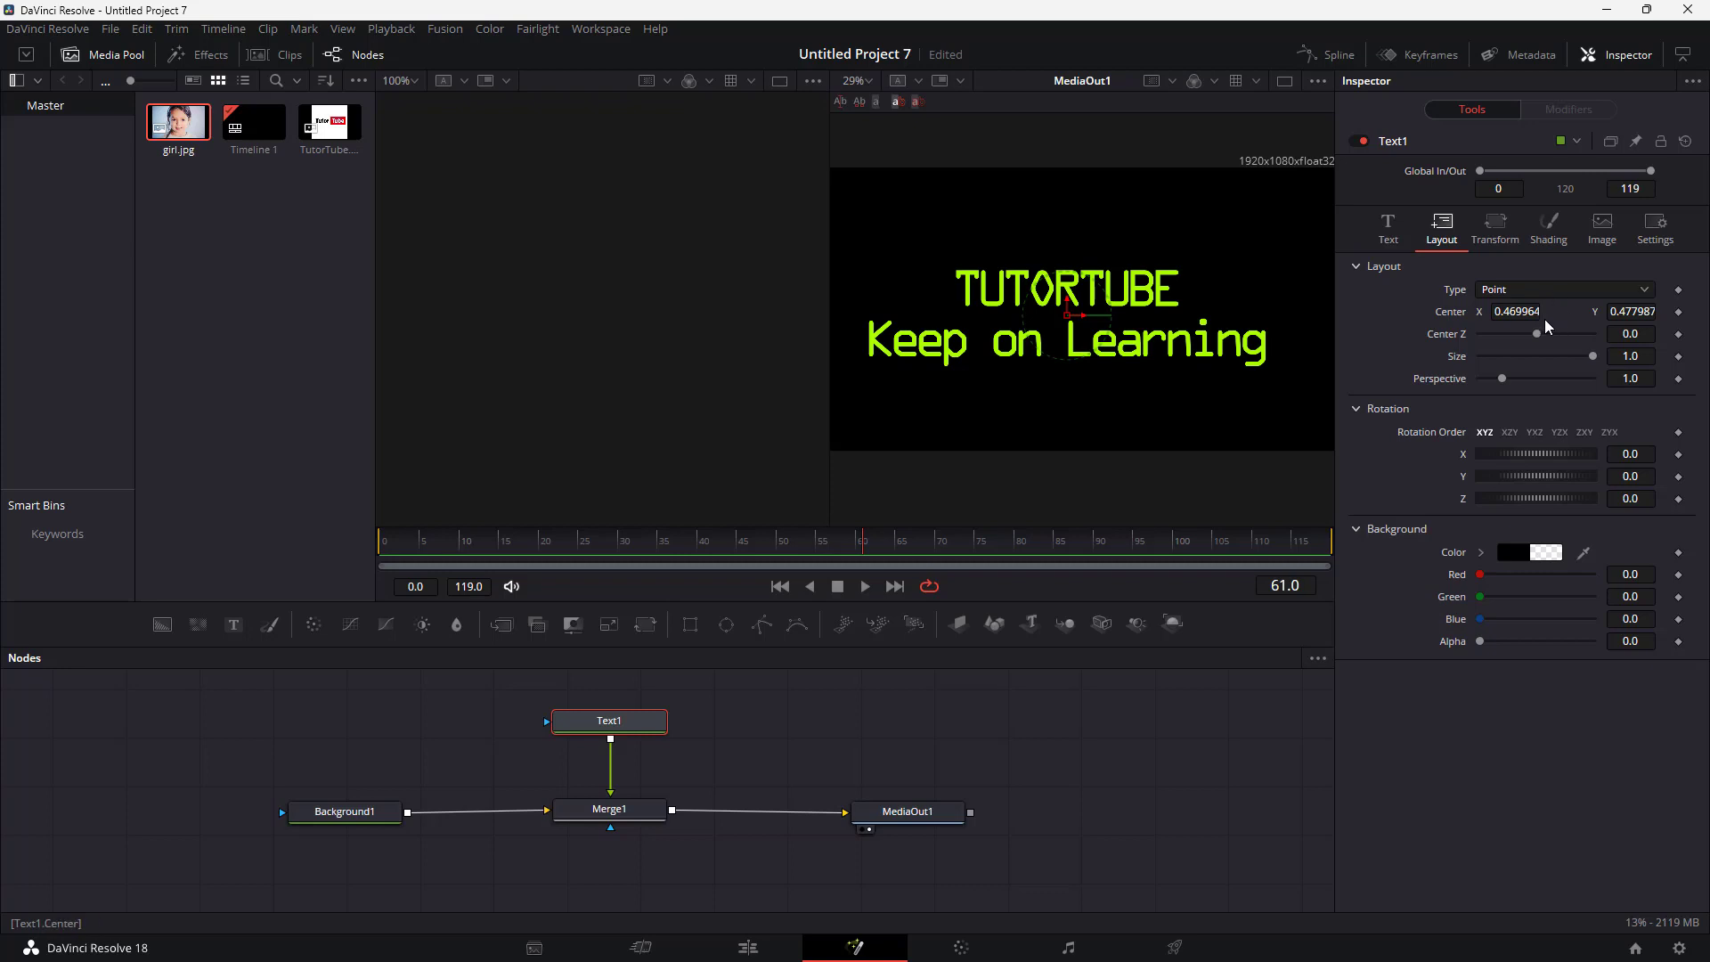
drag(1533, 338, 1610, 372)
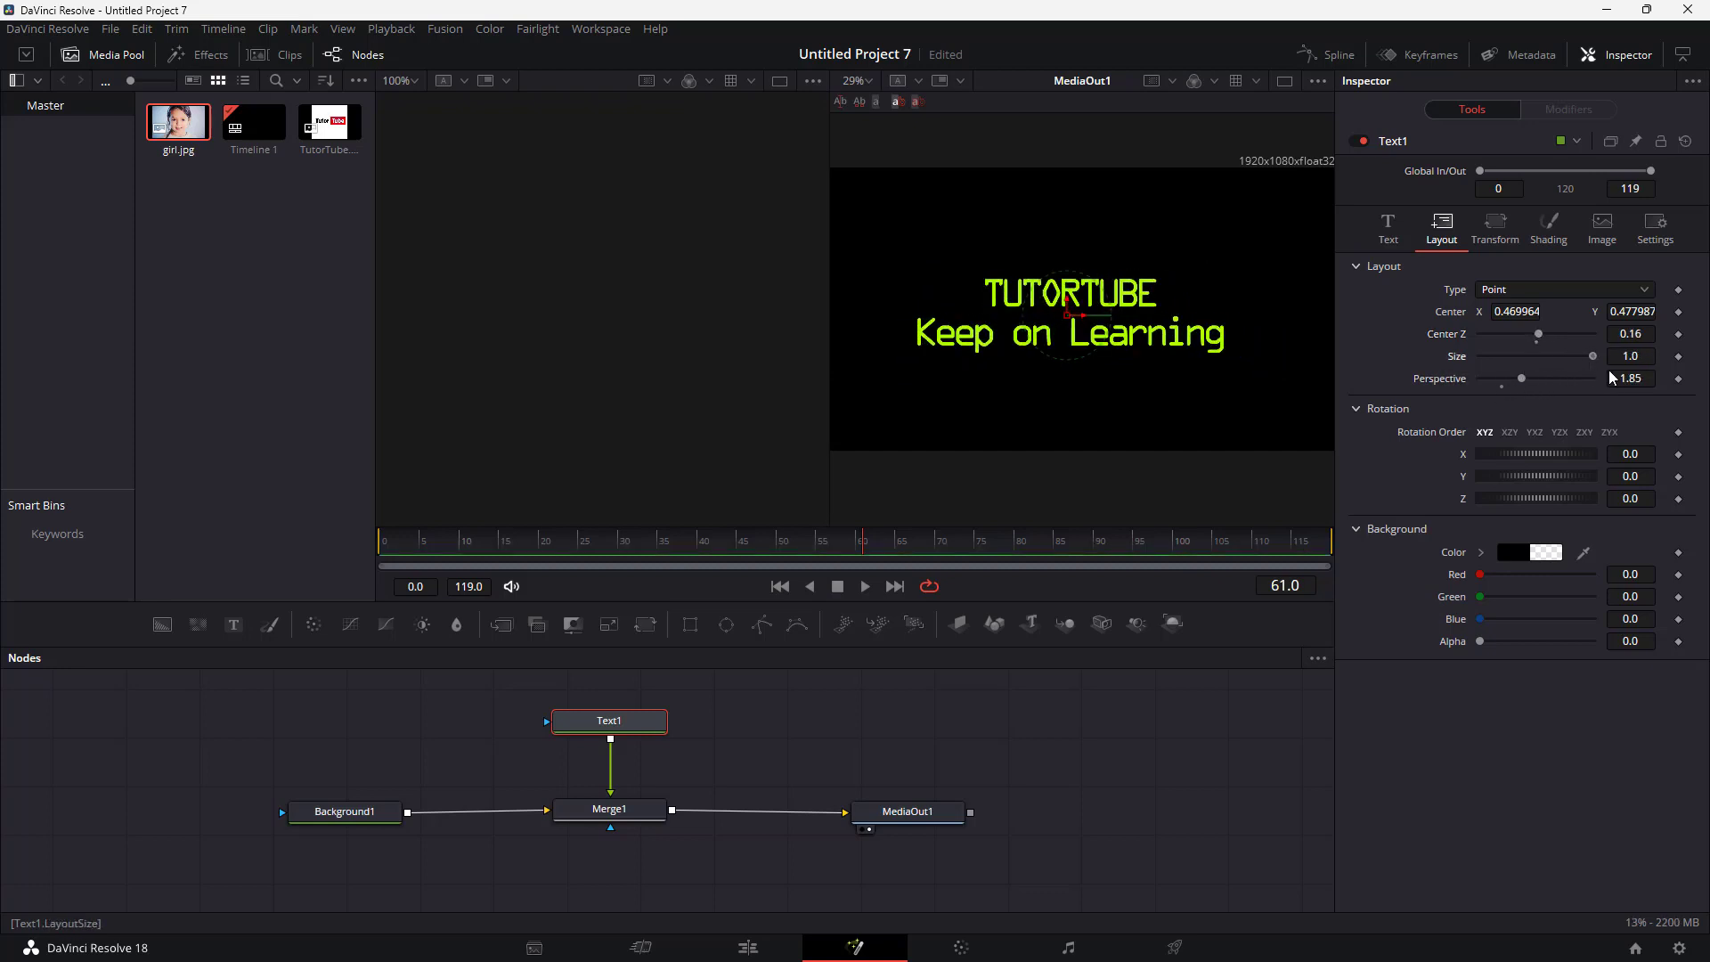
Try out the Frame, Circle and Path layout types on the text
click(1643, 295)
click(1604, 331)
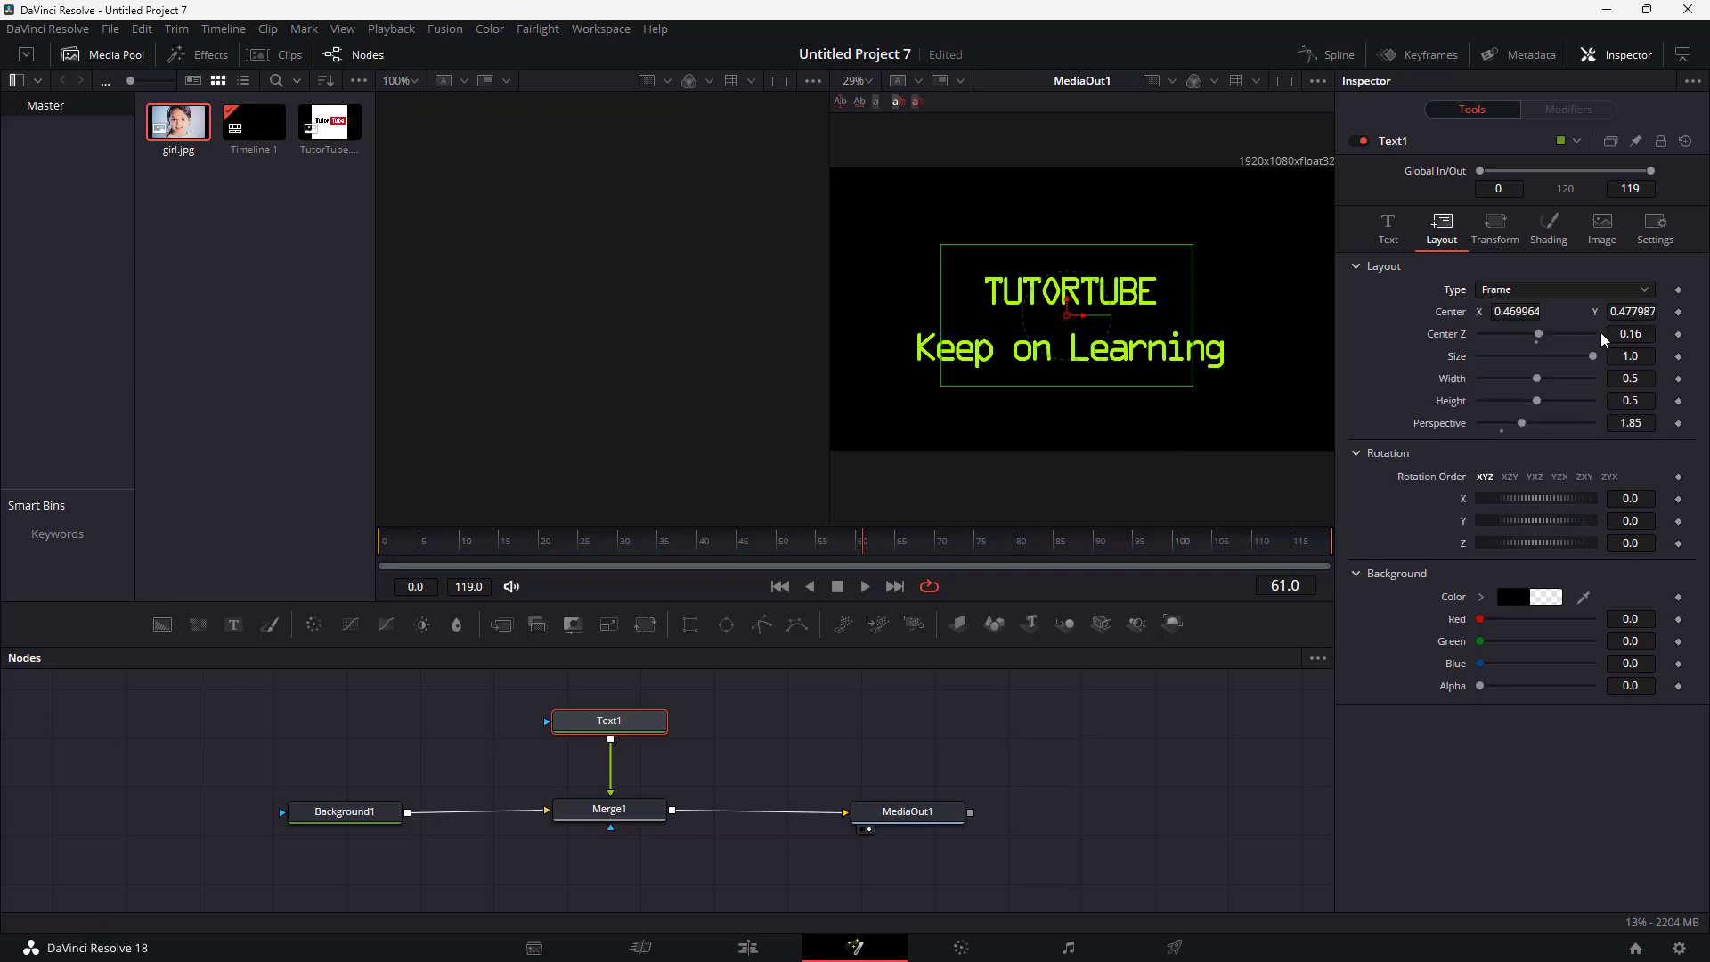
click(1648, 297)
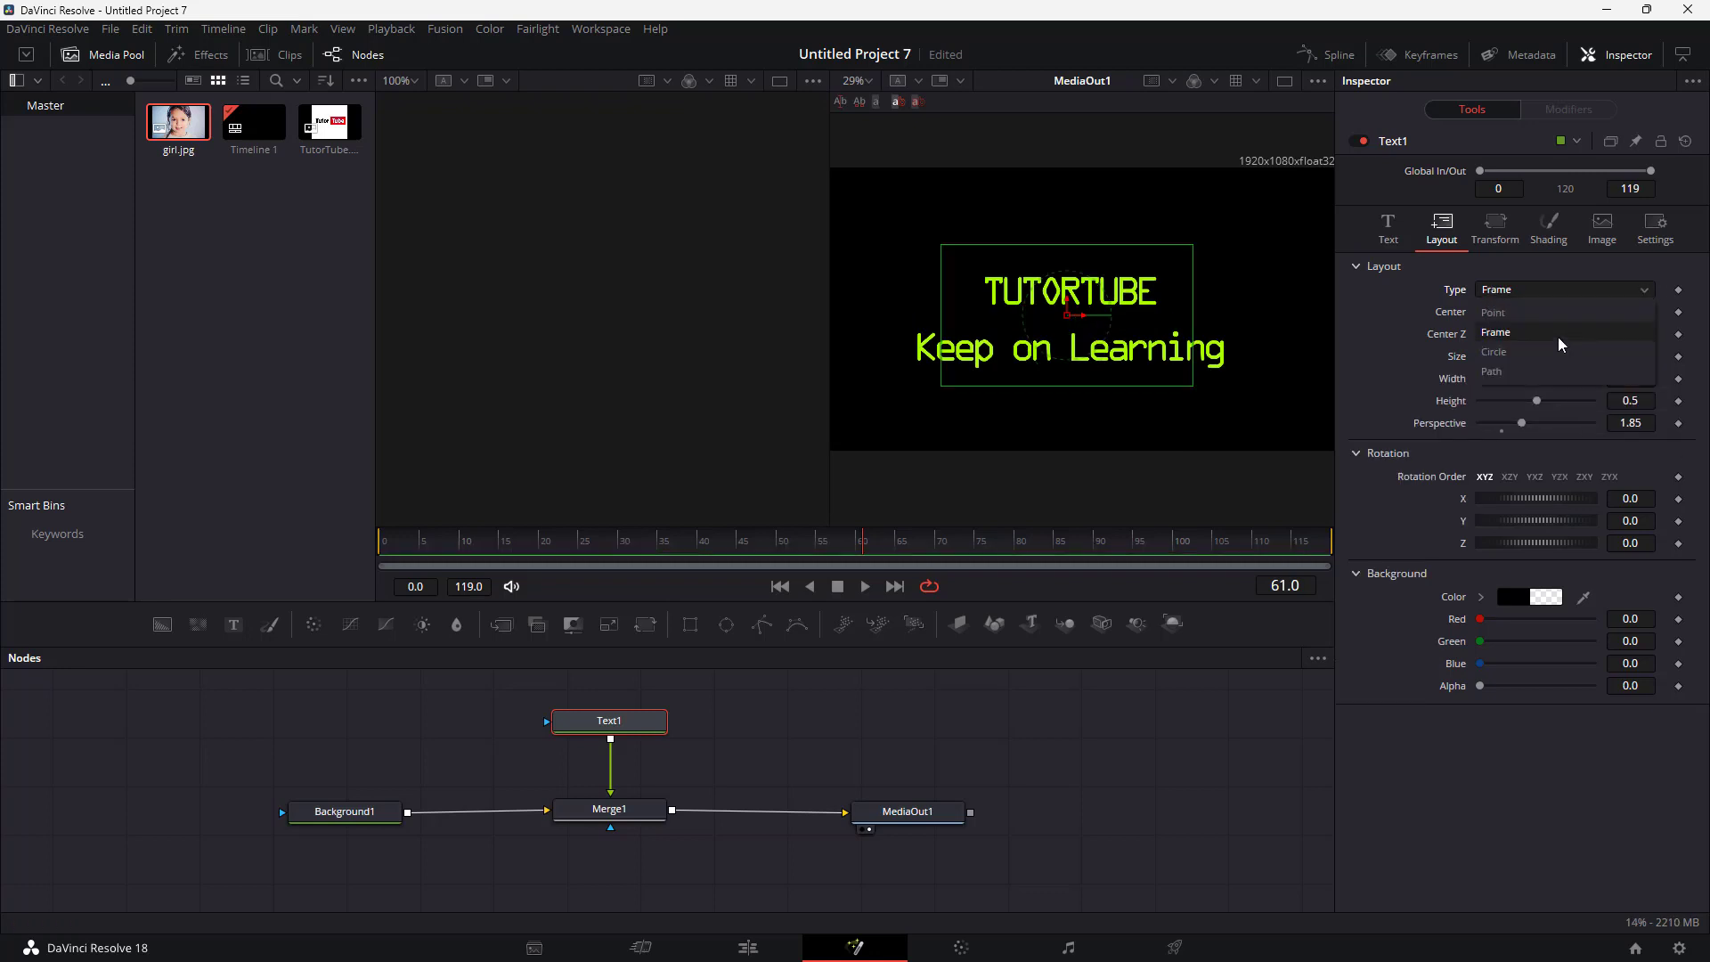
click(1586, 353)
click(1648, 296)
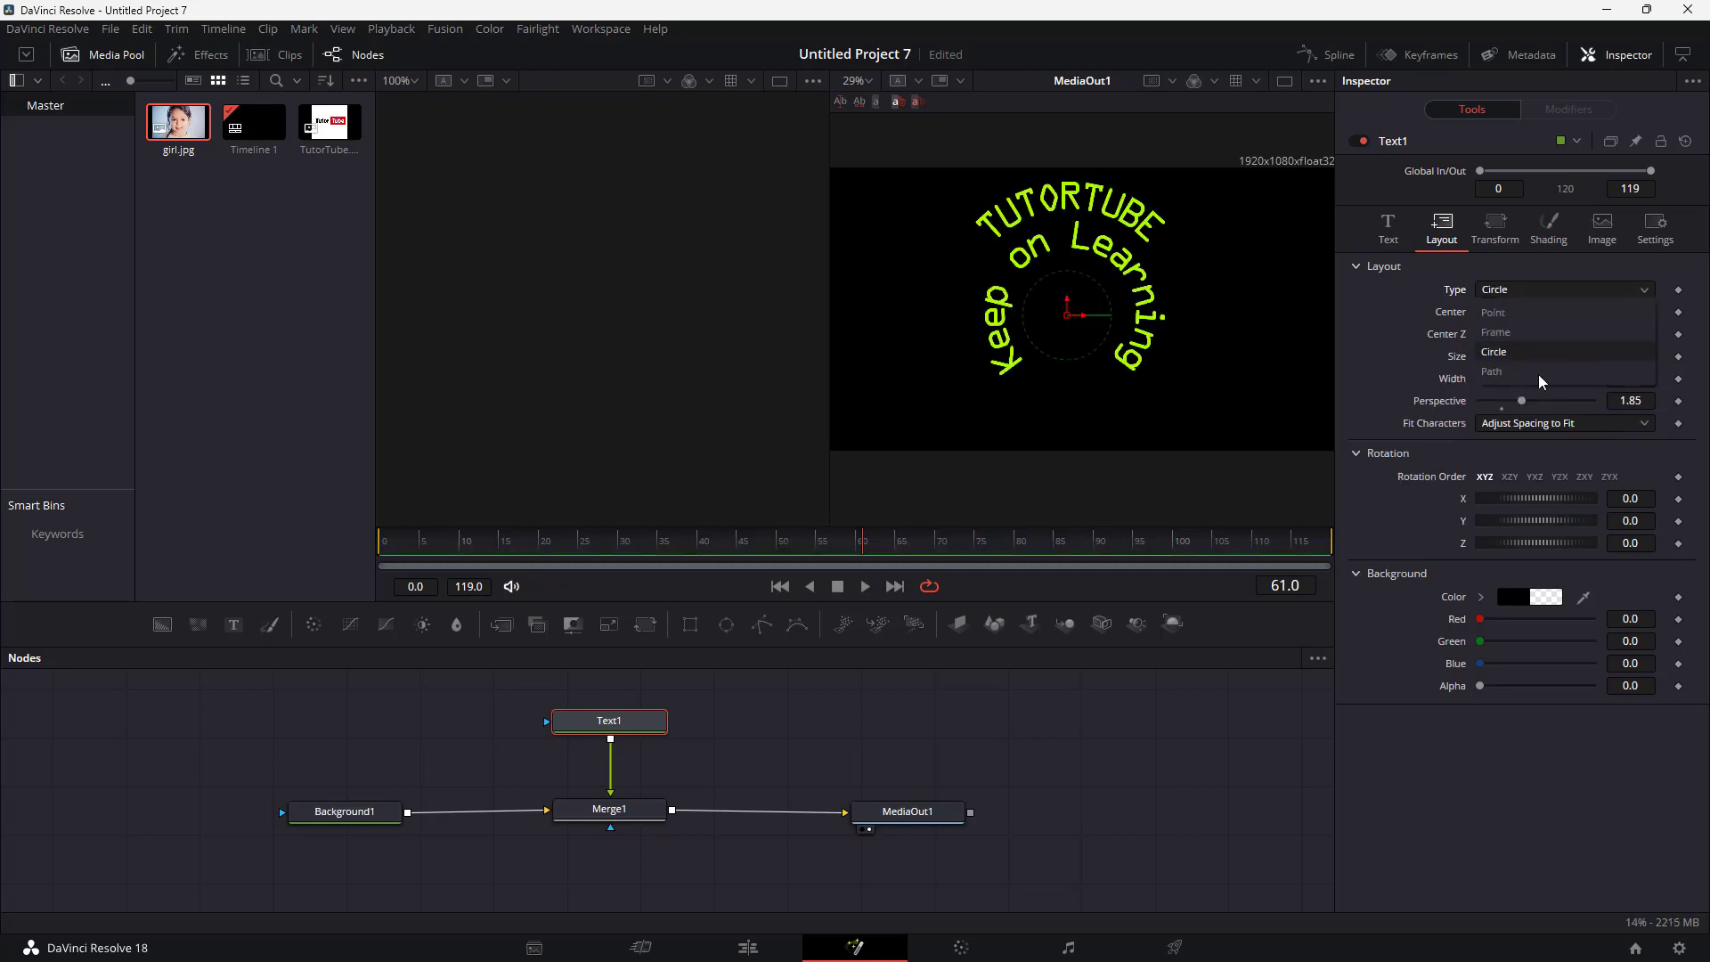
click(1529, 374)
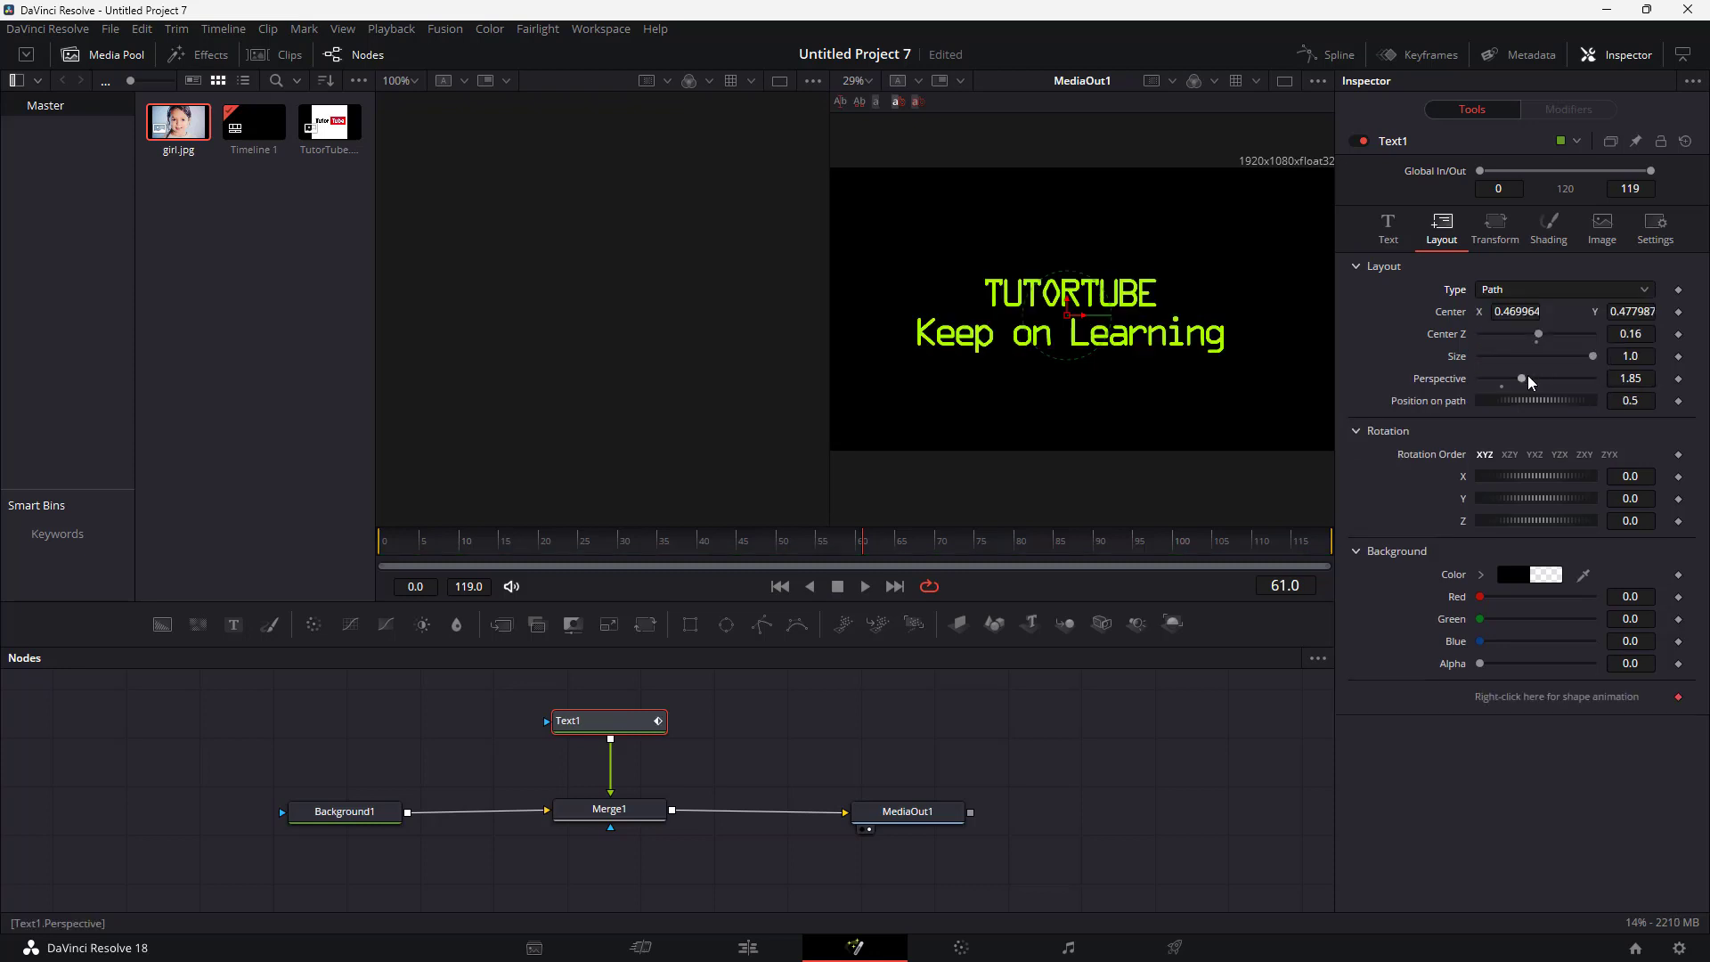
Try the Circle layout with Center Z at 0.32 and width at 0.52, and return the type to Point
click(1648, 296)
click(1572, 353)
drag(1538, 334, 1540, 335)
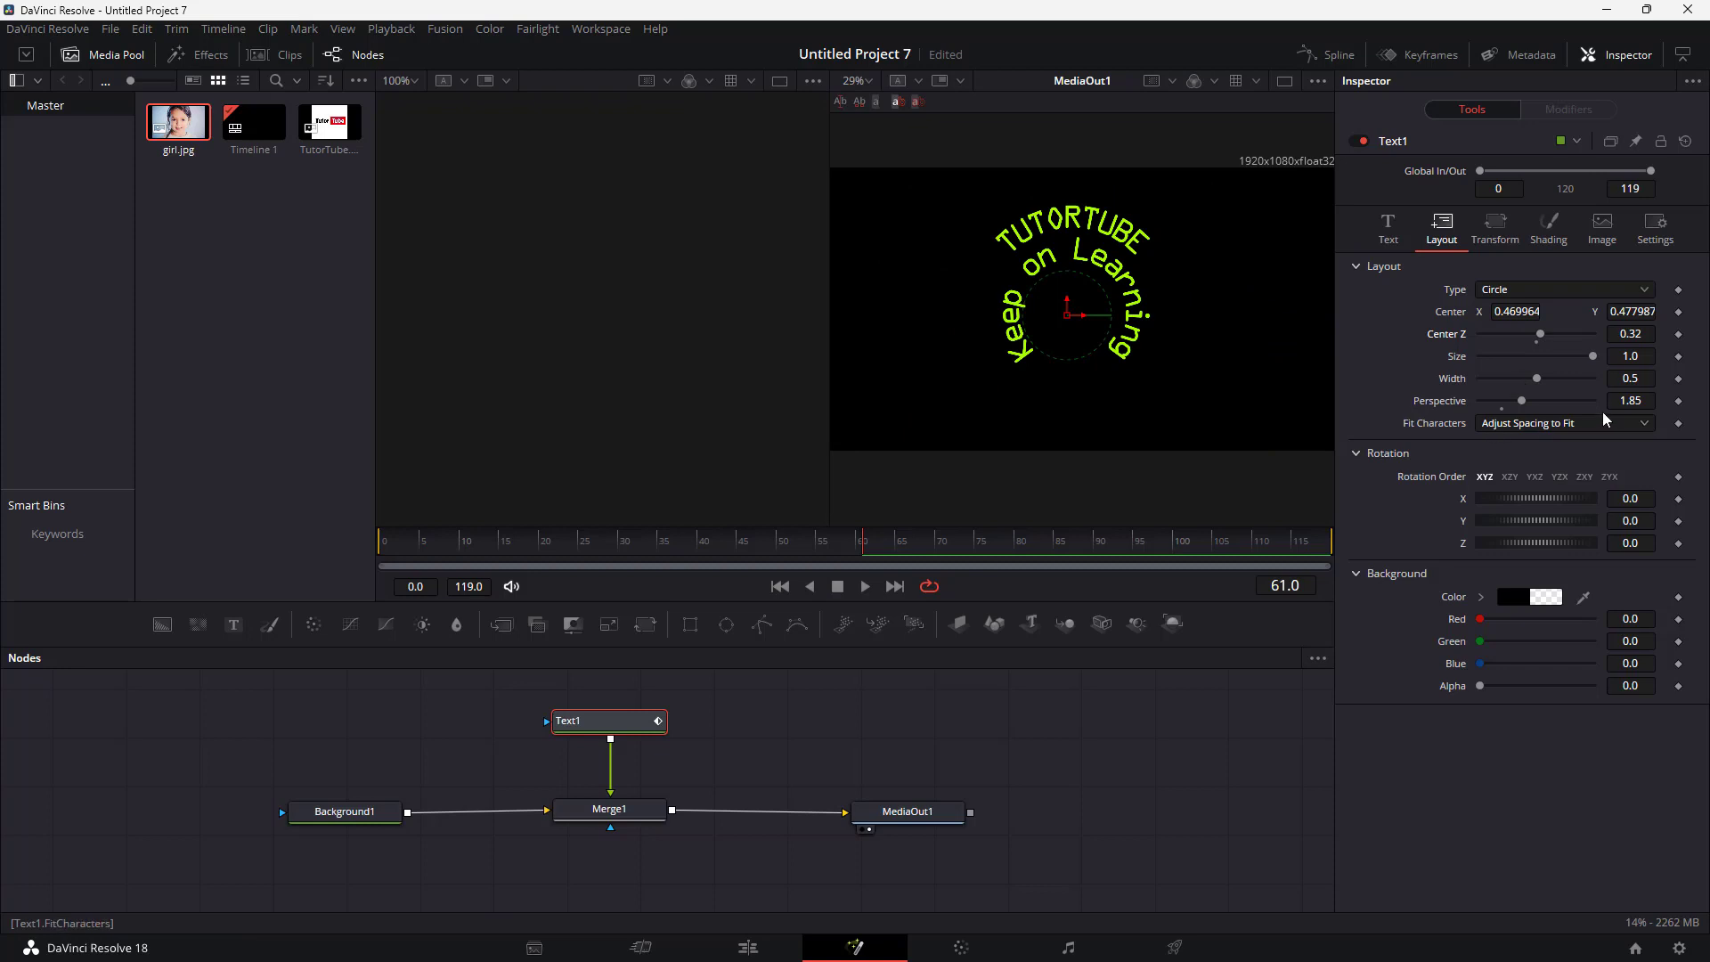
mouse_move(1536, 379)
mouse_down()
mouse_move(1575, 383)
mouse_move(1542, 382)
mouse_up()
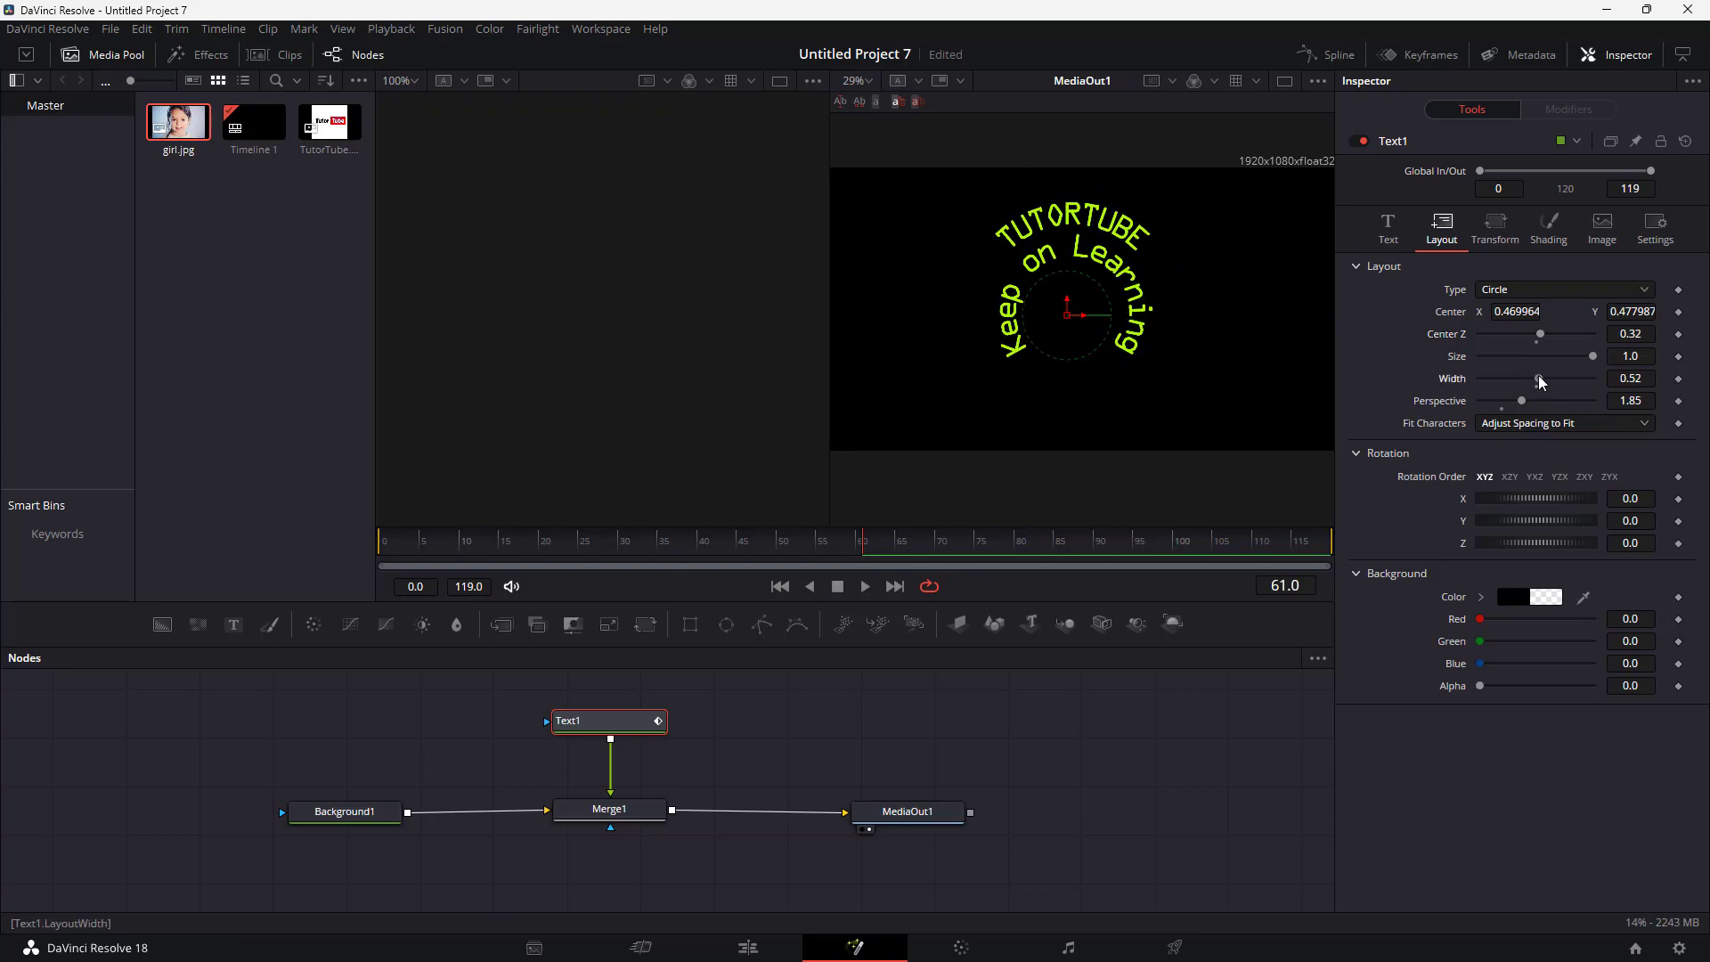
click(1637, 292)
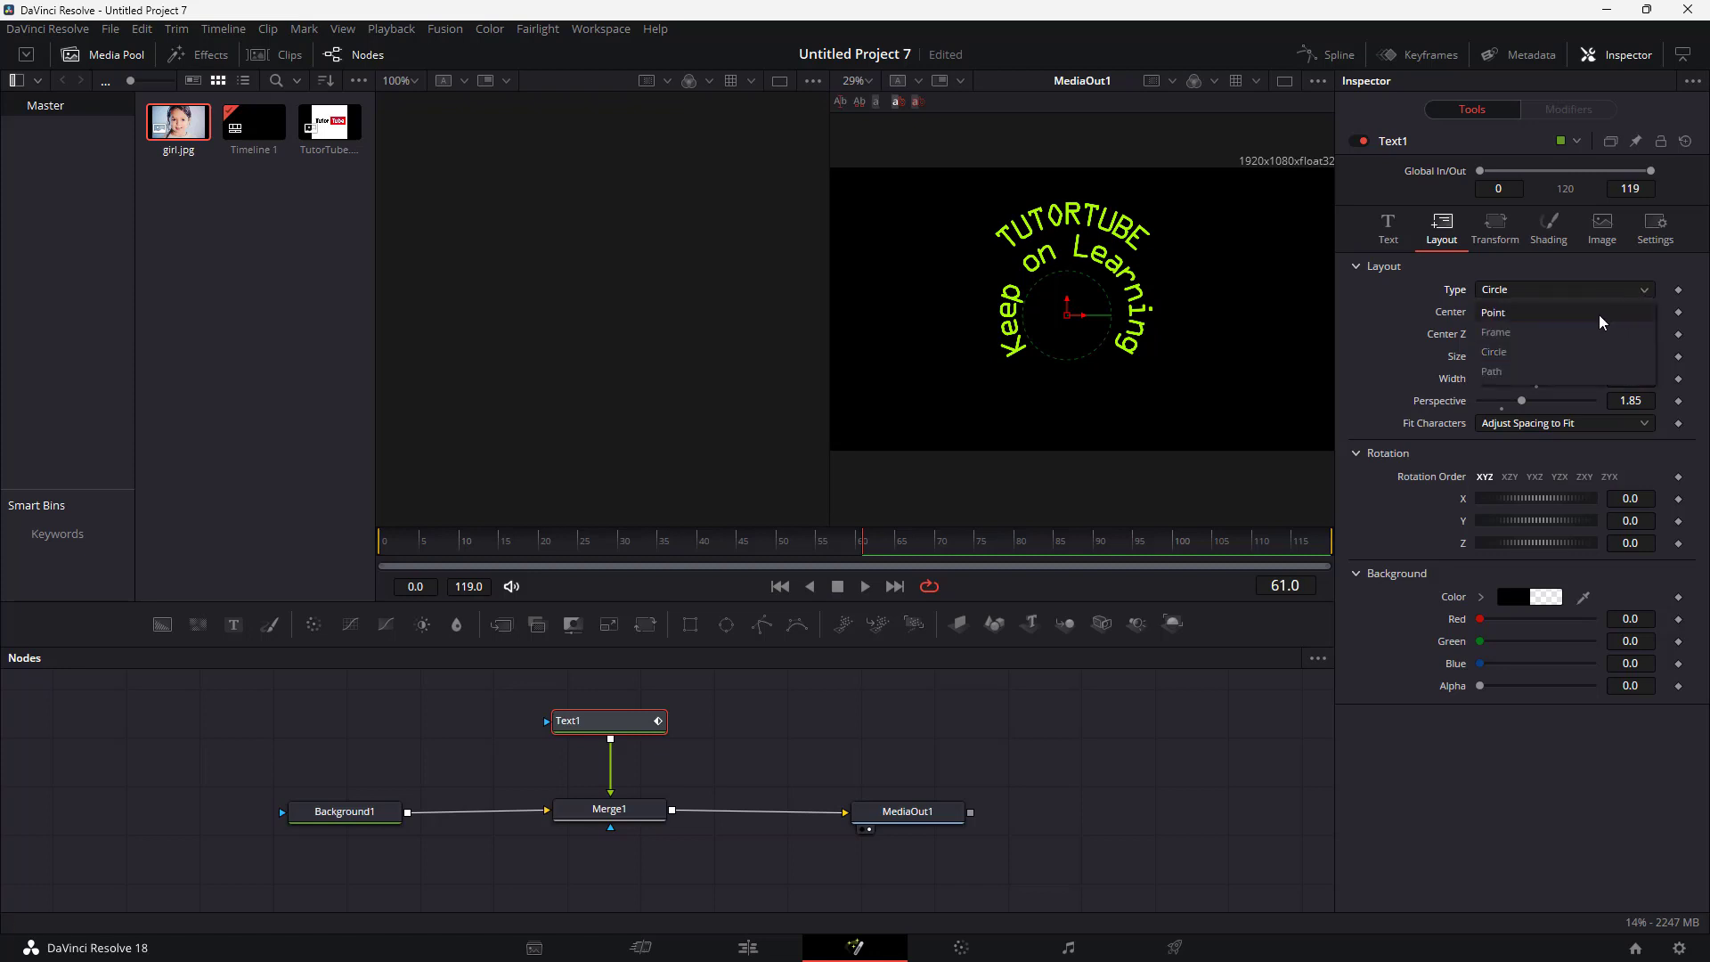
click(1594, 307)
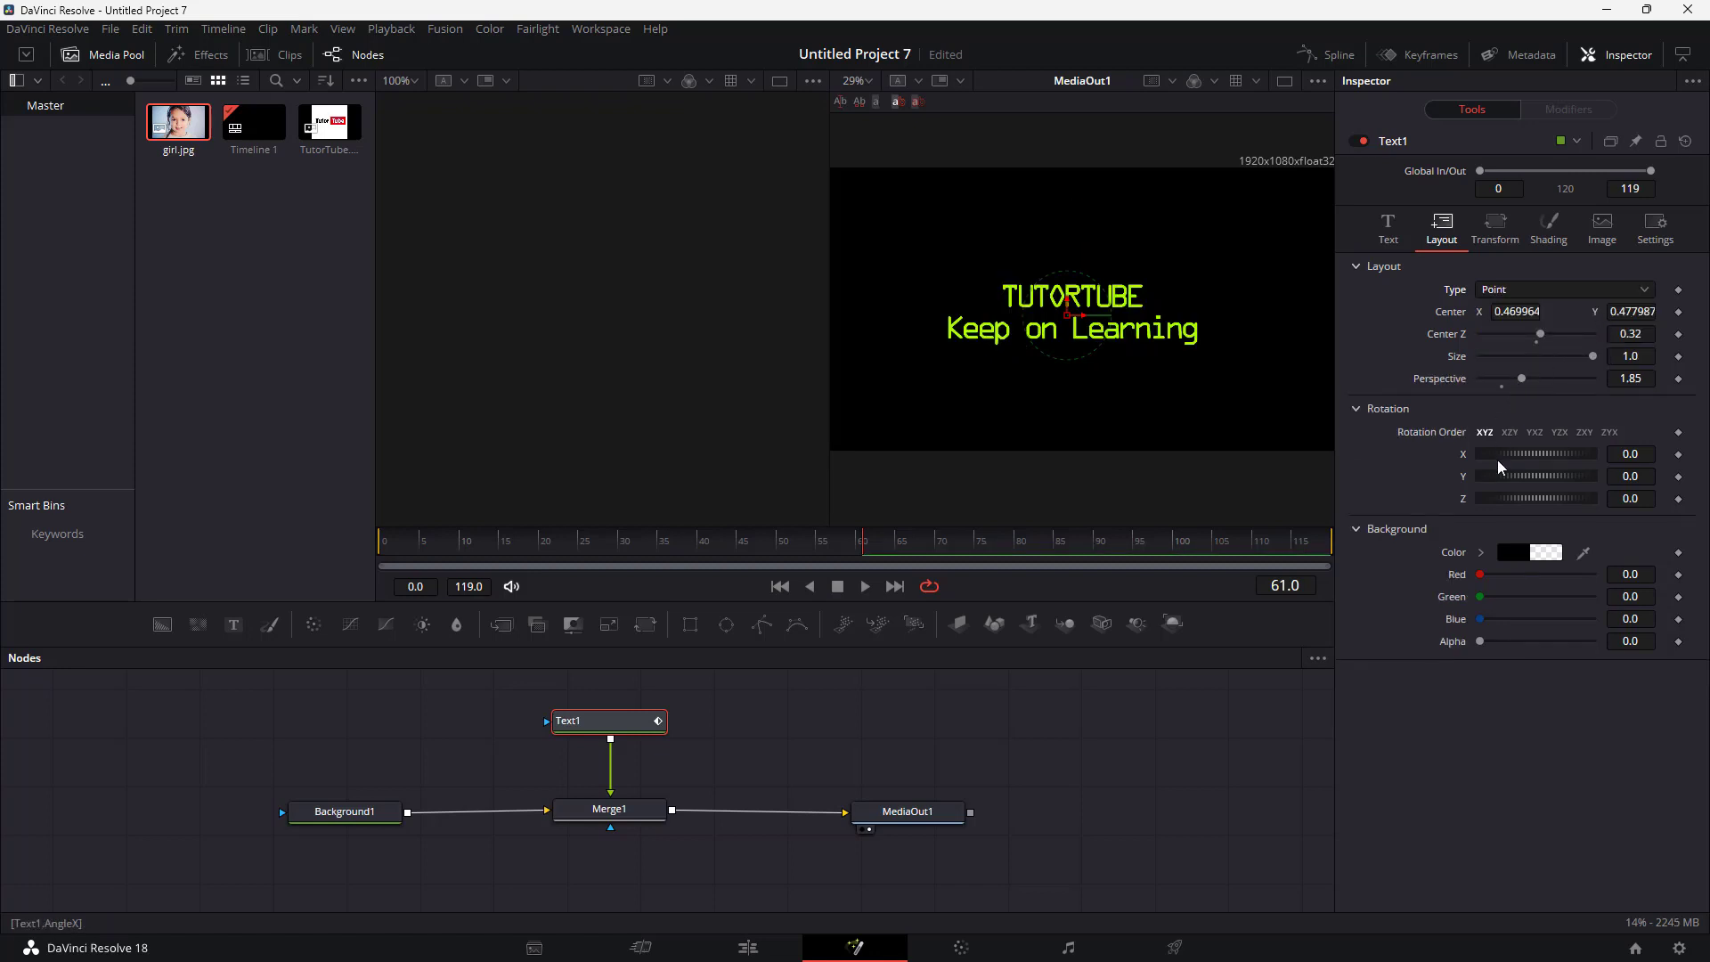
Rotate the text layout to X 10.4, Y 23.5 and Z 5.2, and set perspective to 3.898 and Center Z to 0.08
drag(1507, 458, 1536, 502)
mouse_move(1521, 379)
mouse_down()
mouse_move(1494, 378)
mouse_move(1574, 383)
mouse_move(1553, 335)
mouse_move(1535, 352)
mouse_up()
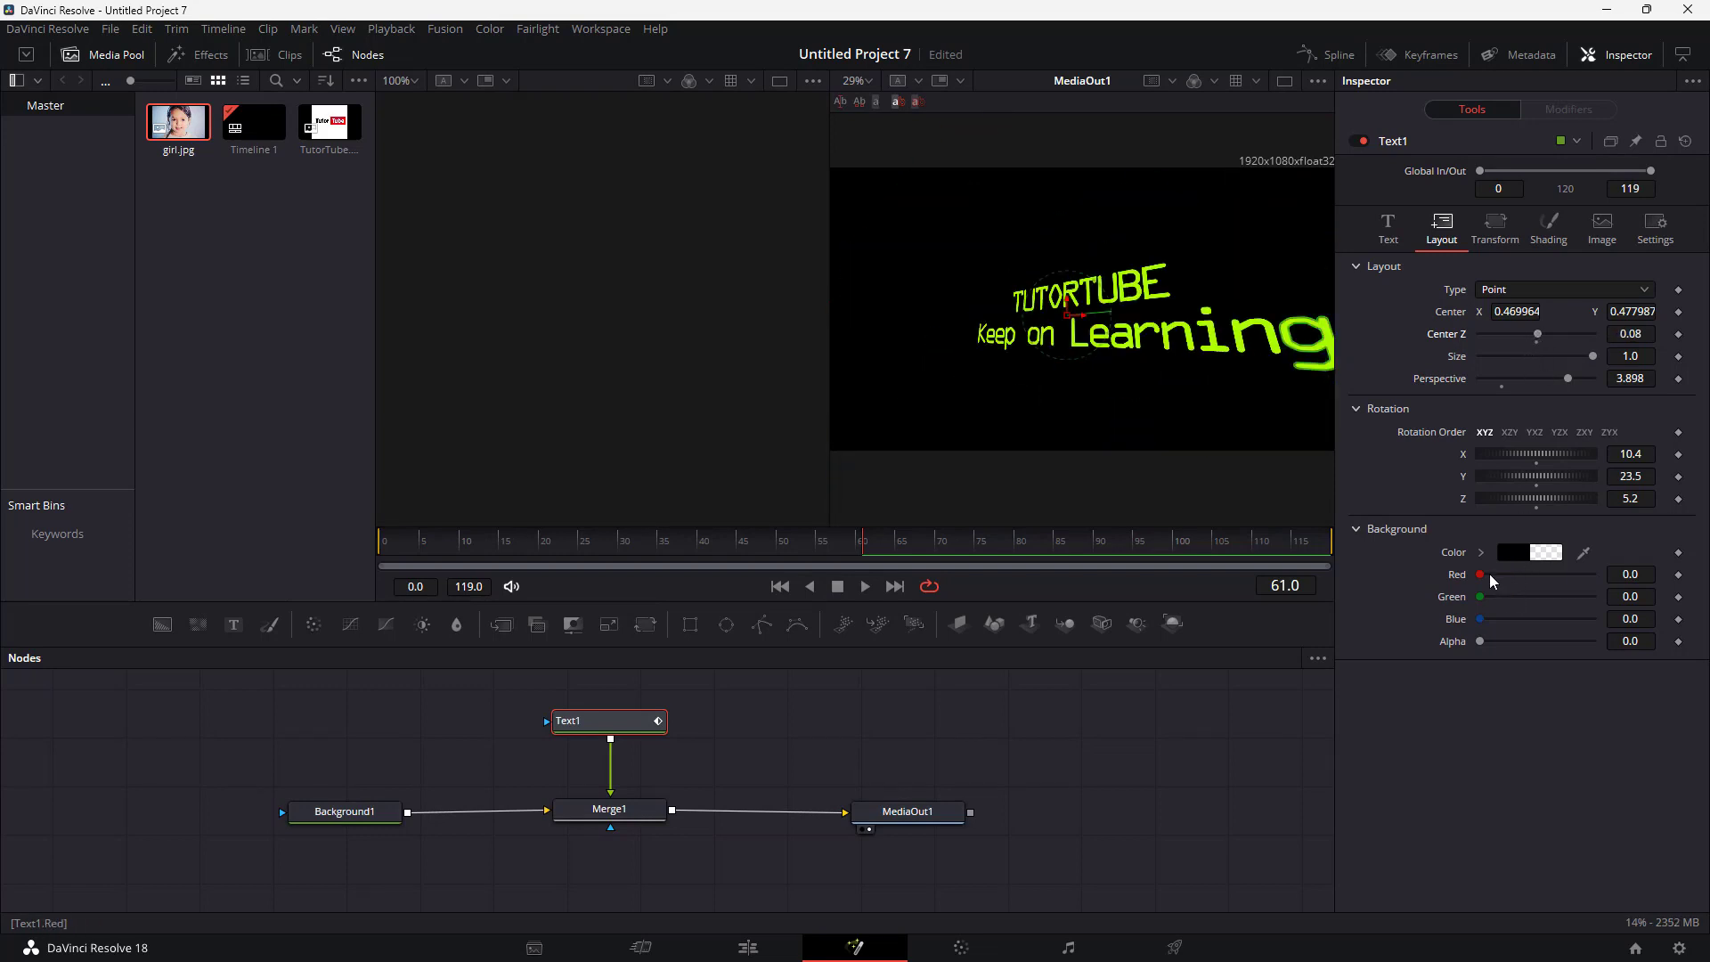
Set the text's layout background color to red 0.4 and blue 0.118
drag(1489, 574, 1522, 578)
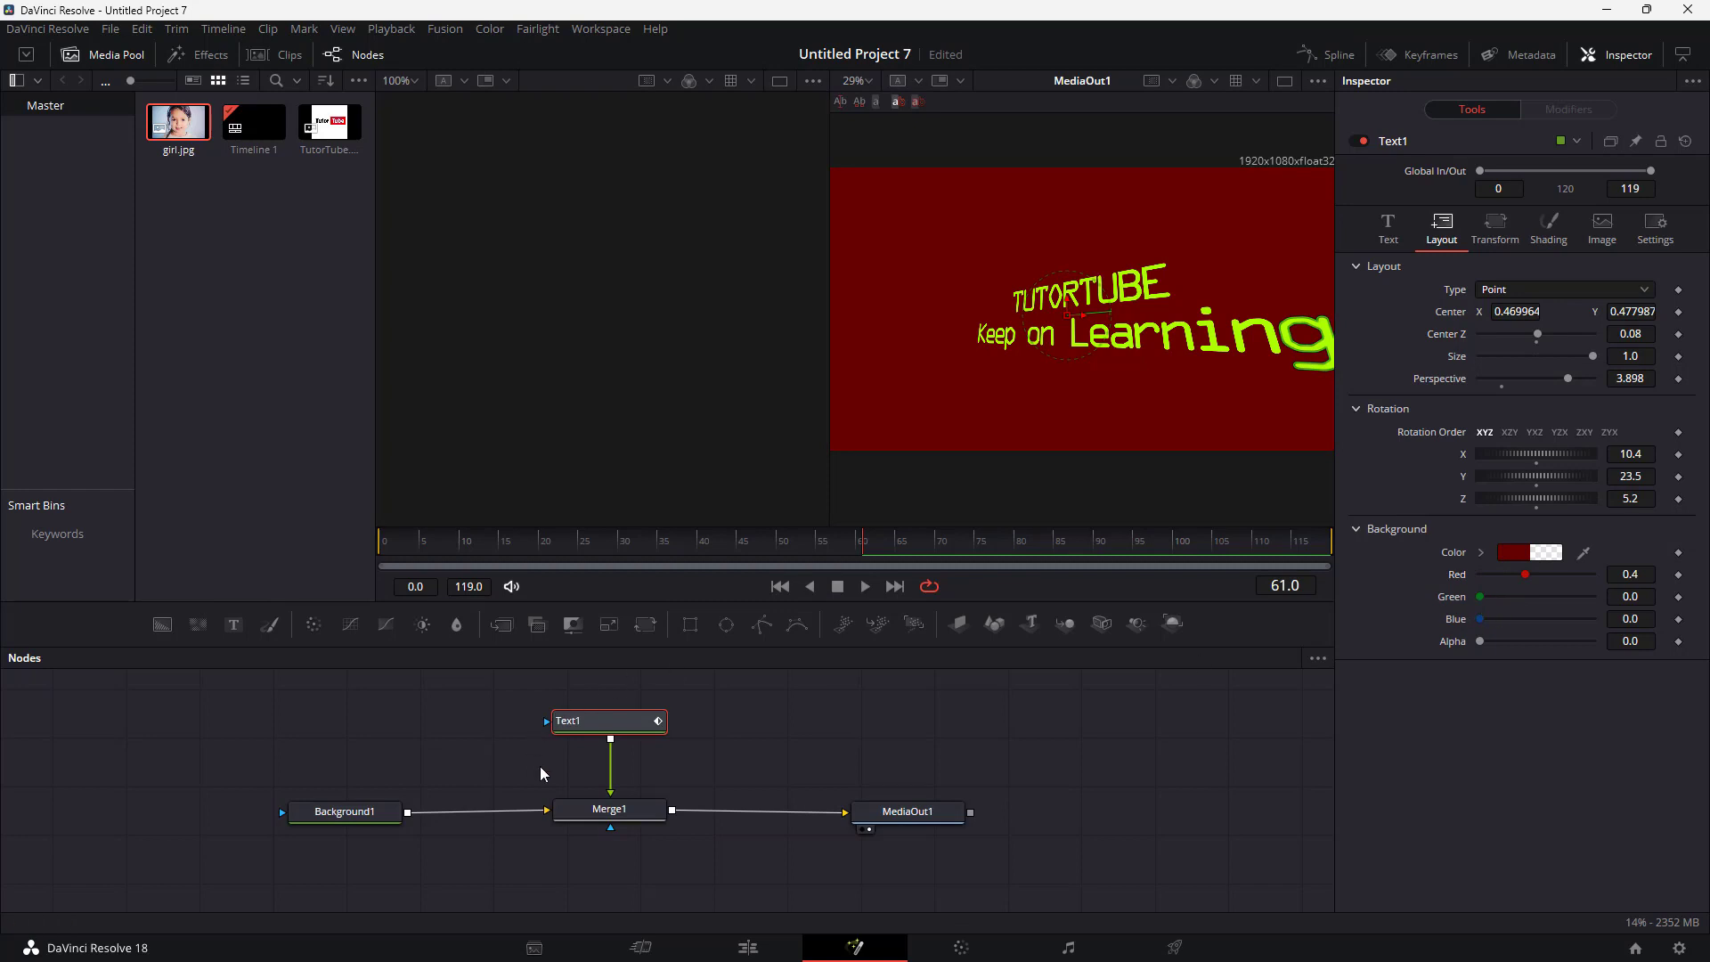
mouse_move(1480, 619)
mouse_down()
mouse_move(1508, 629)
mouse_move(1489, 630)
mouse_up()
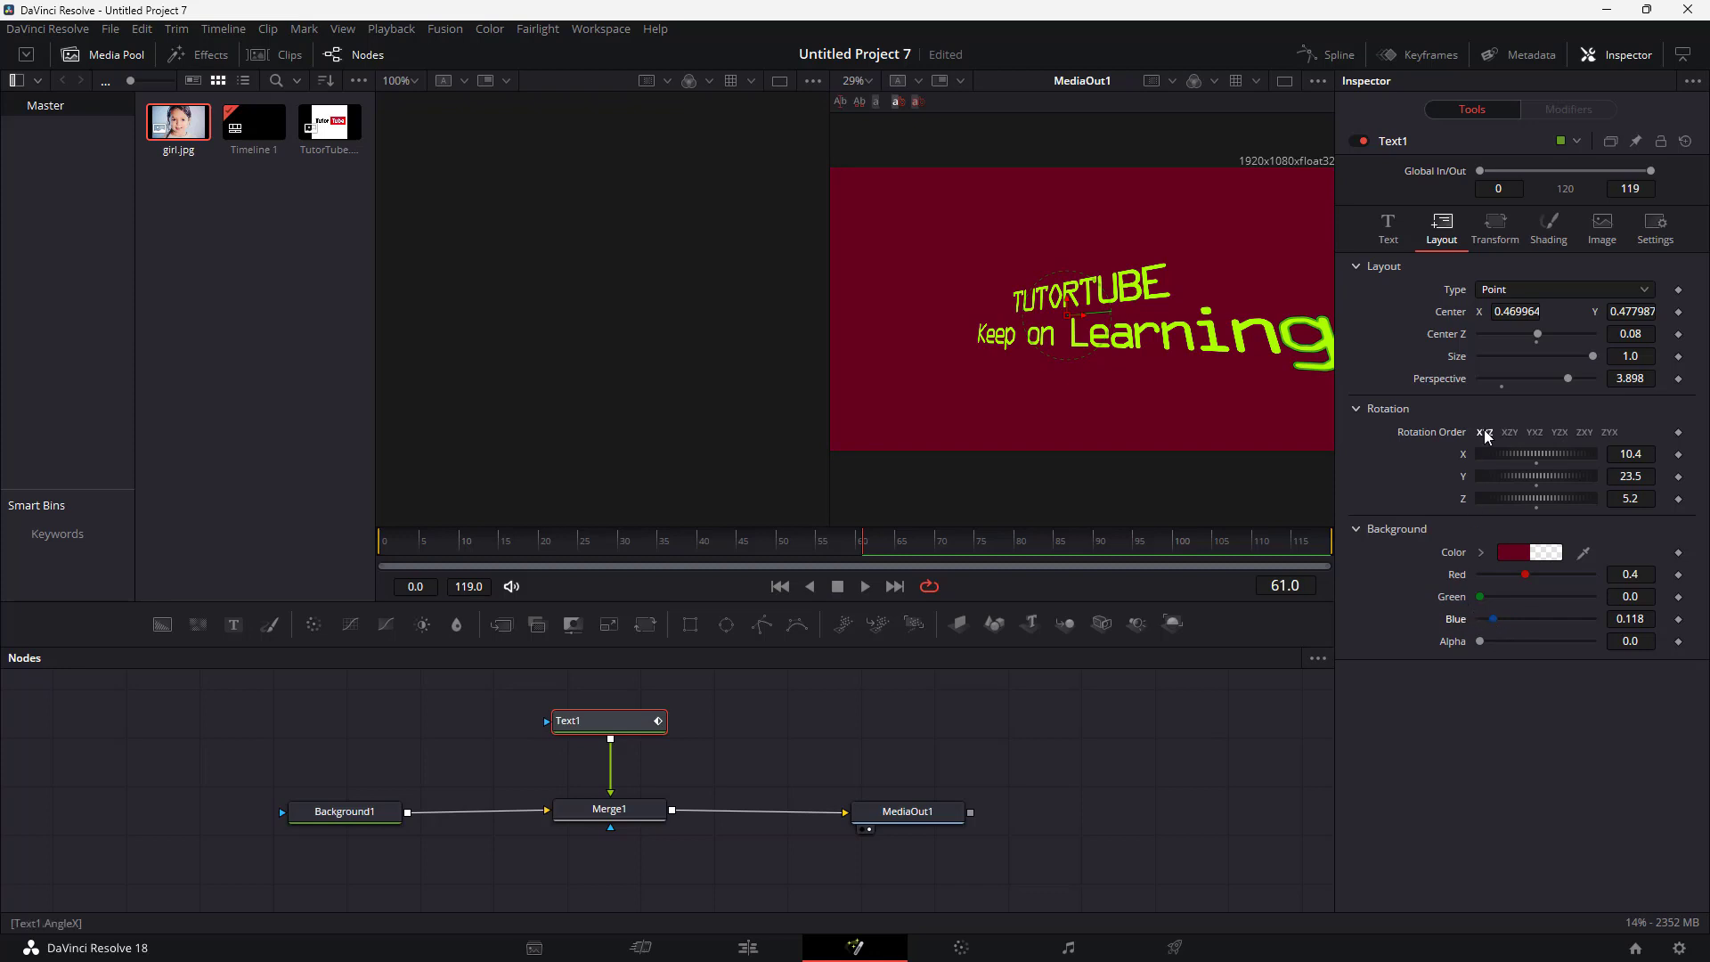
Change the Background1 node's color type to Gradient
click(340, 813)
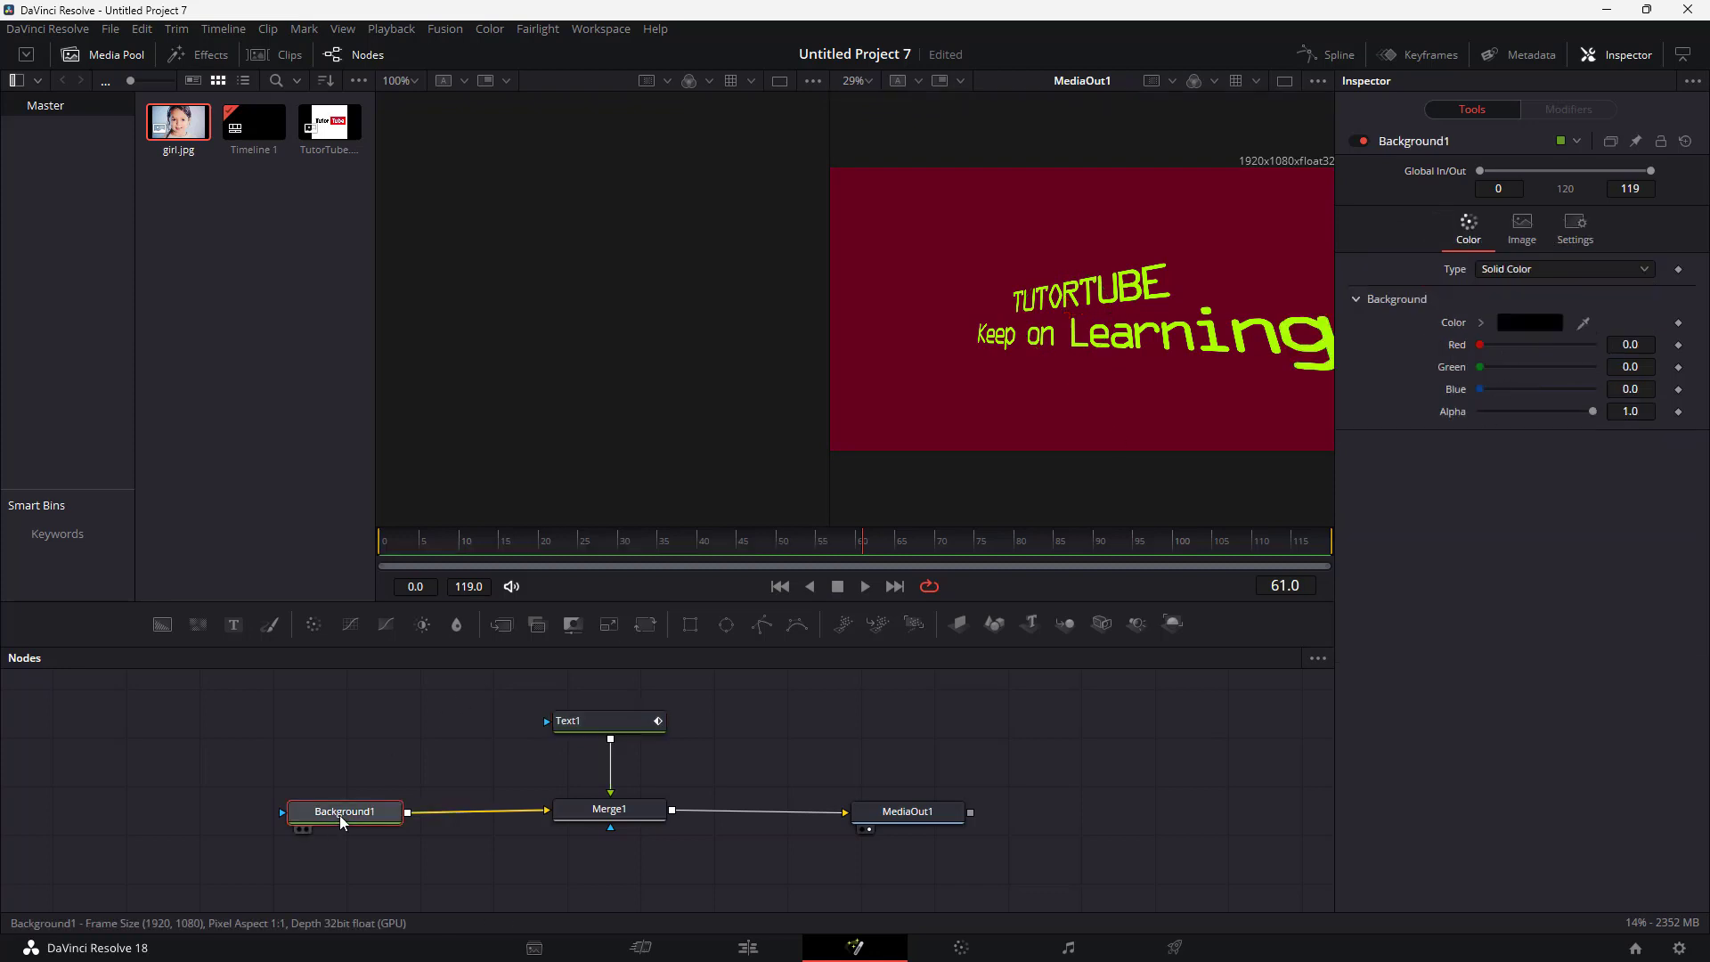
click(1573, 268)
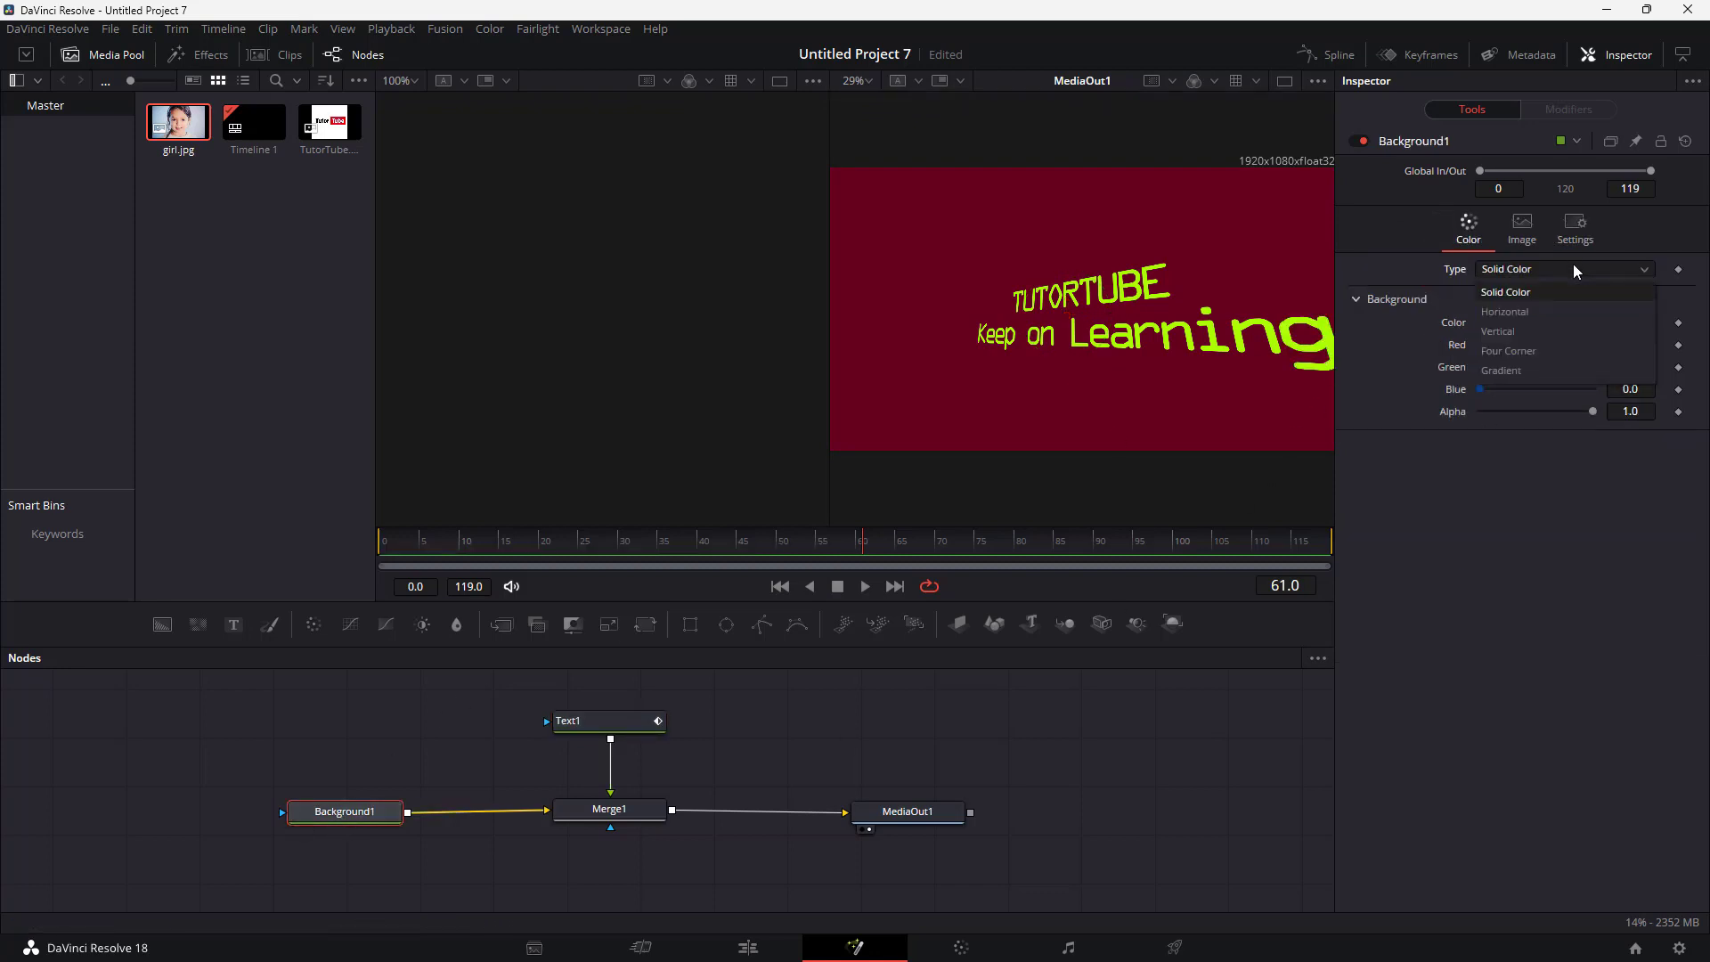
click(1521, 369)
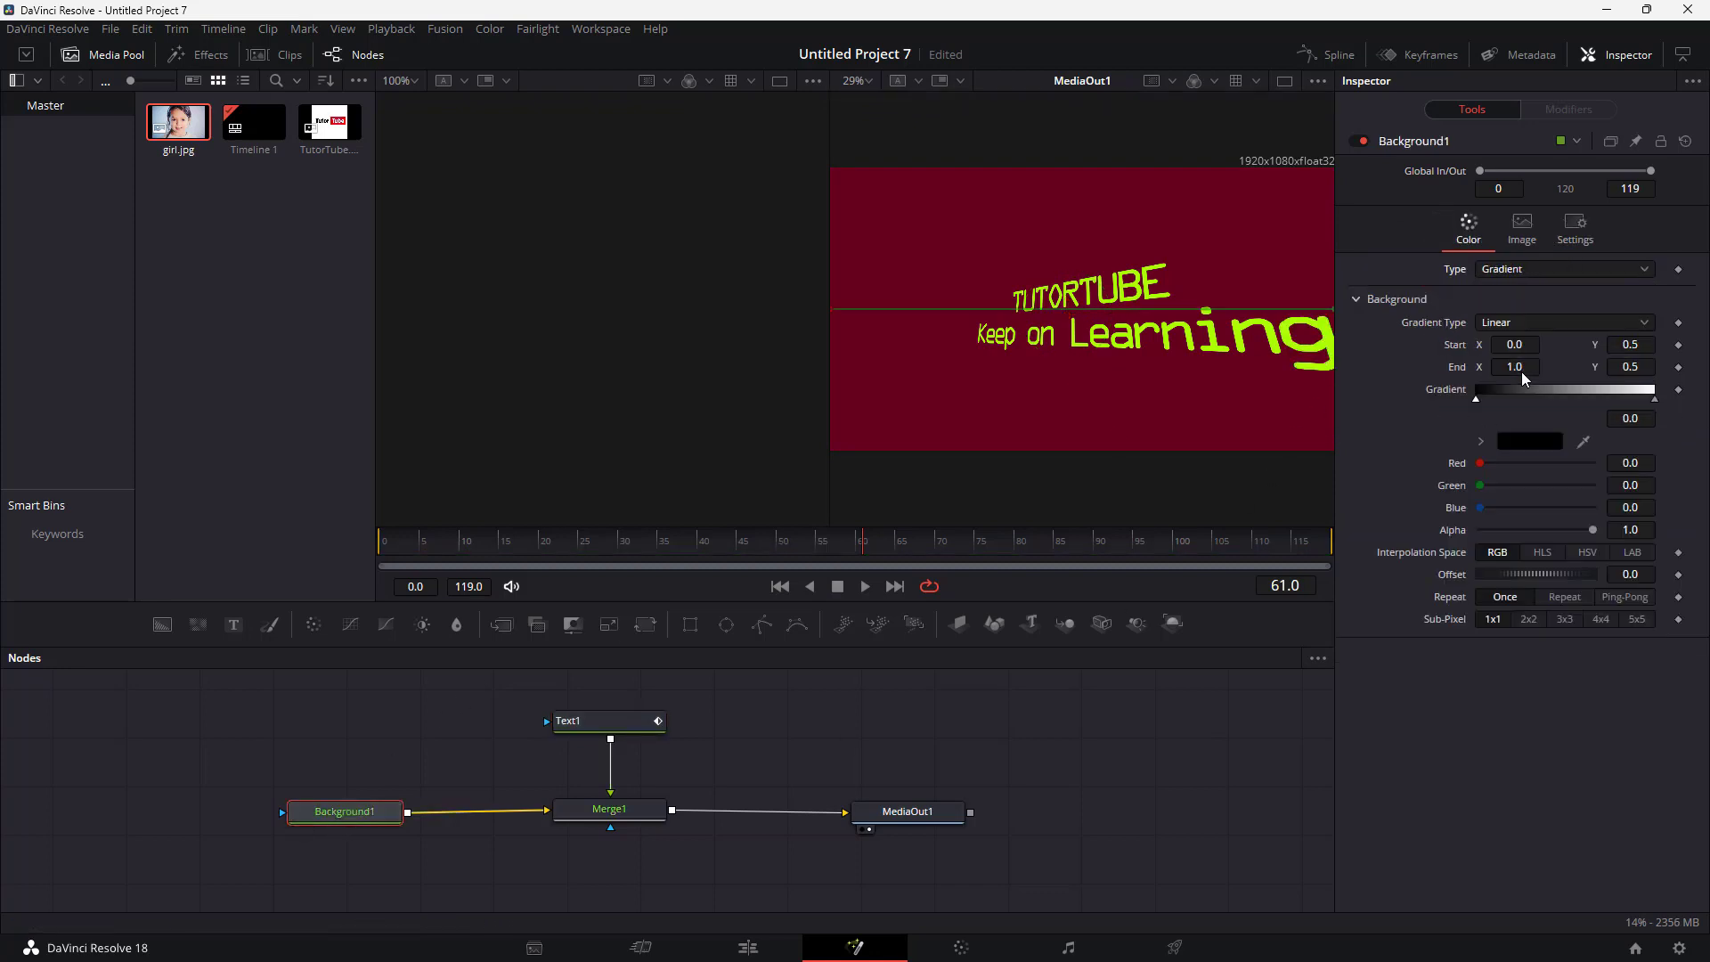
Set the end color of the background gradient to red 0.173, green 0.126 and blue 0.0
click(1655, 399)
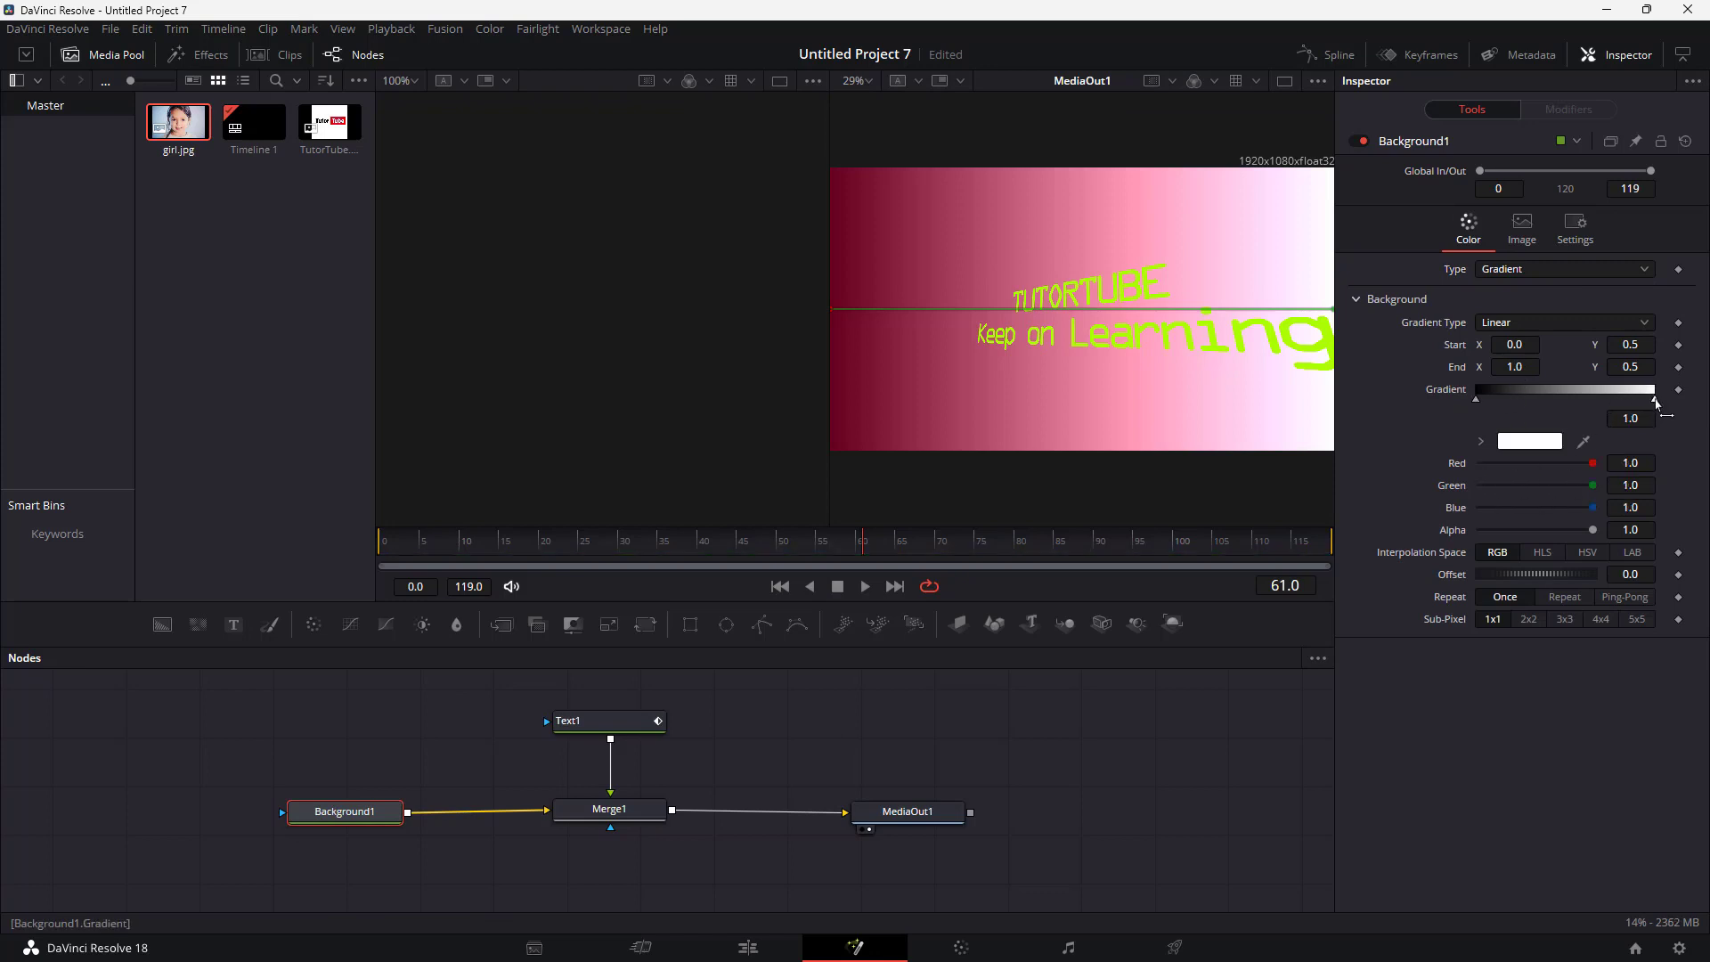
click(1563, 467)
drag(1554, 487, 1381, 494)
drag(1548, 489, 1444, 490)
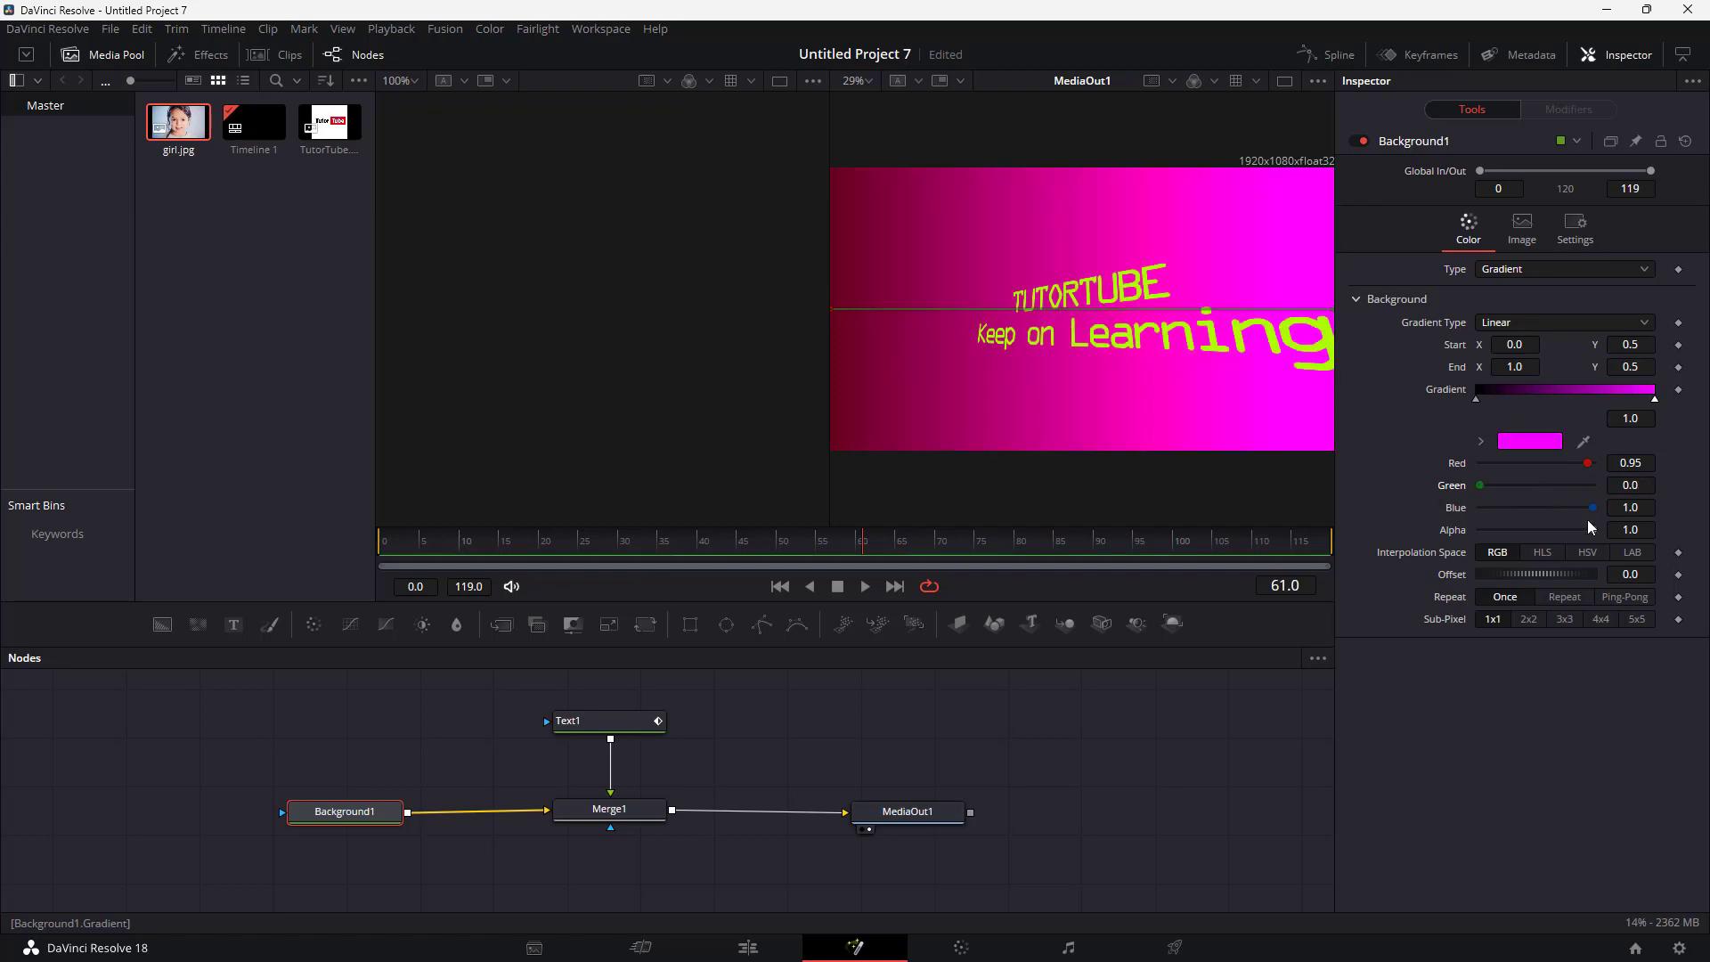
drag(1595, 511, 1432, 513)
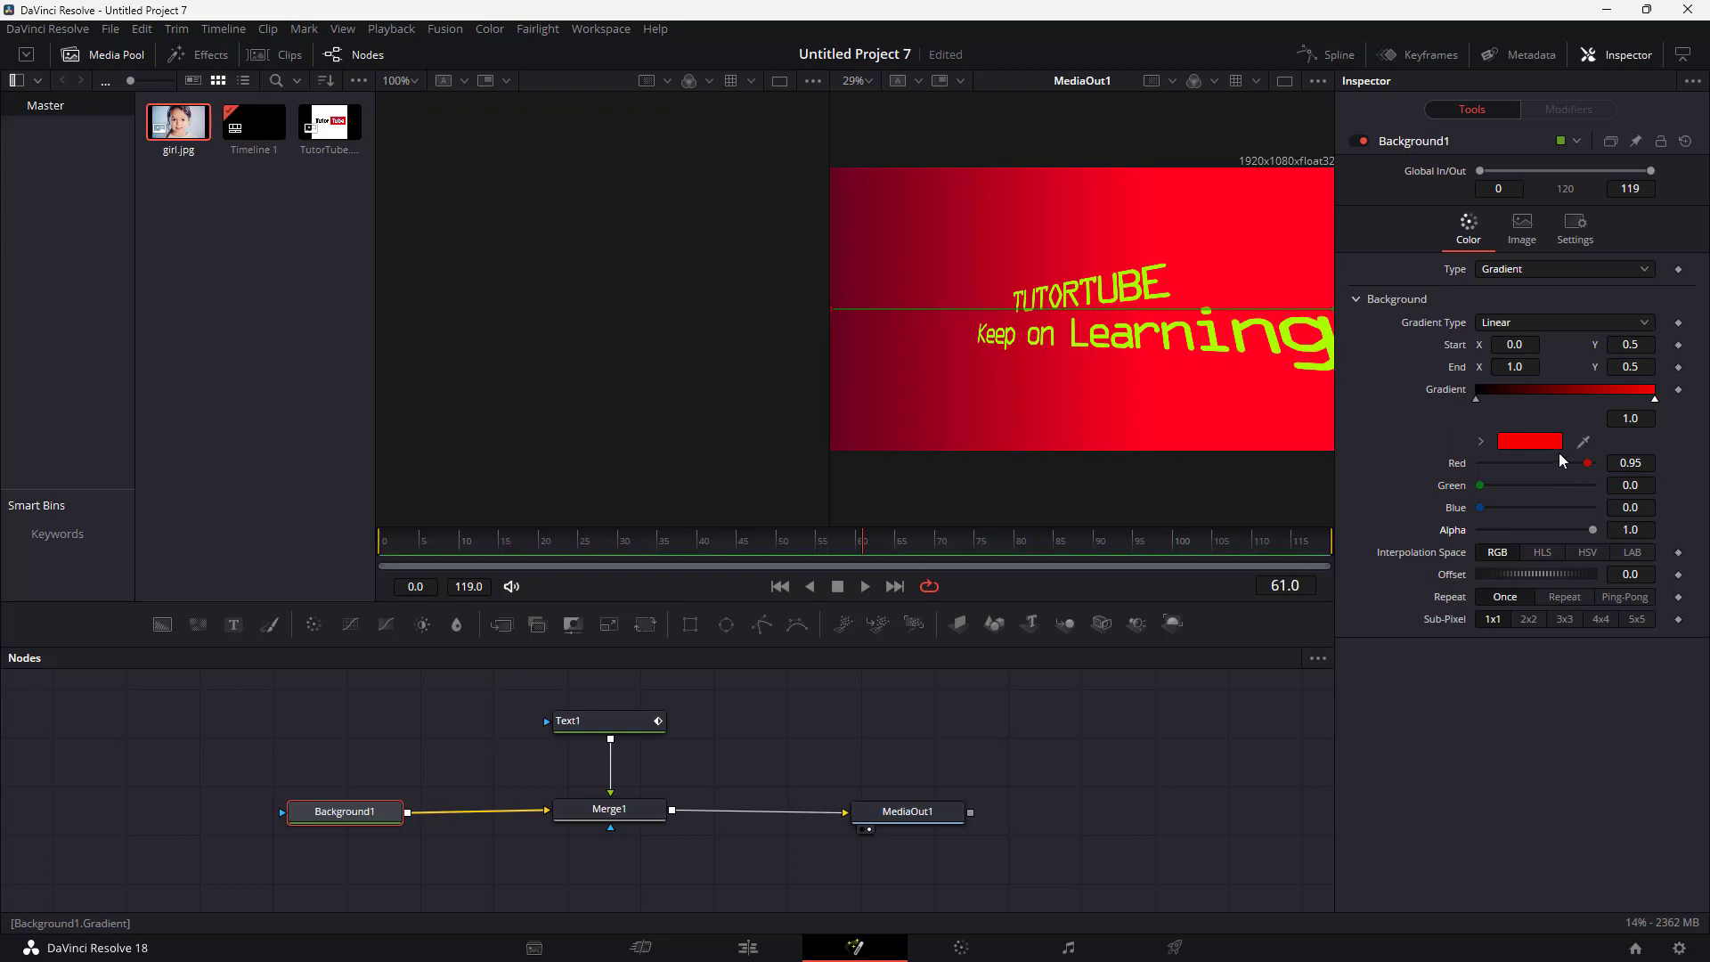
drag(1586, 464, 1494, 485)
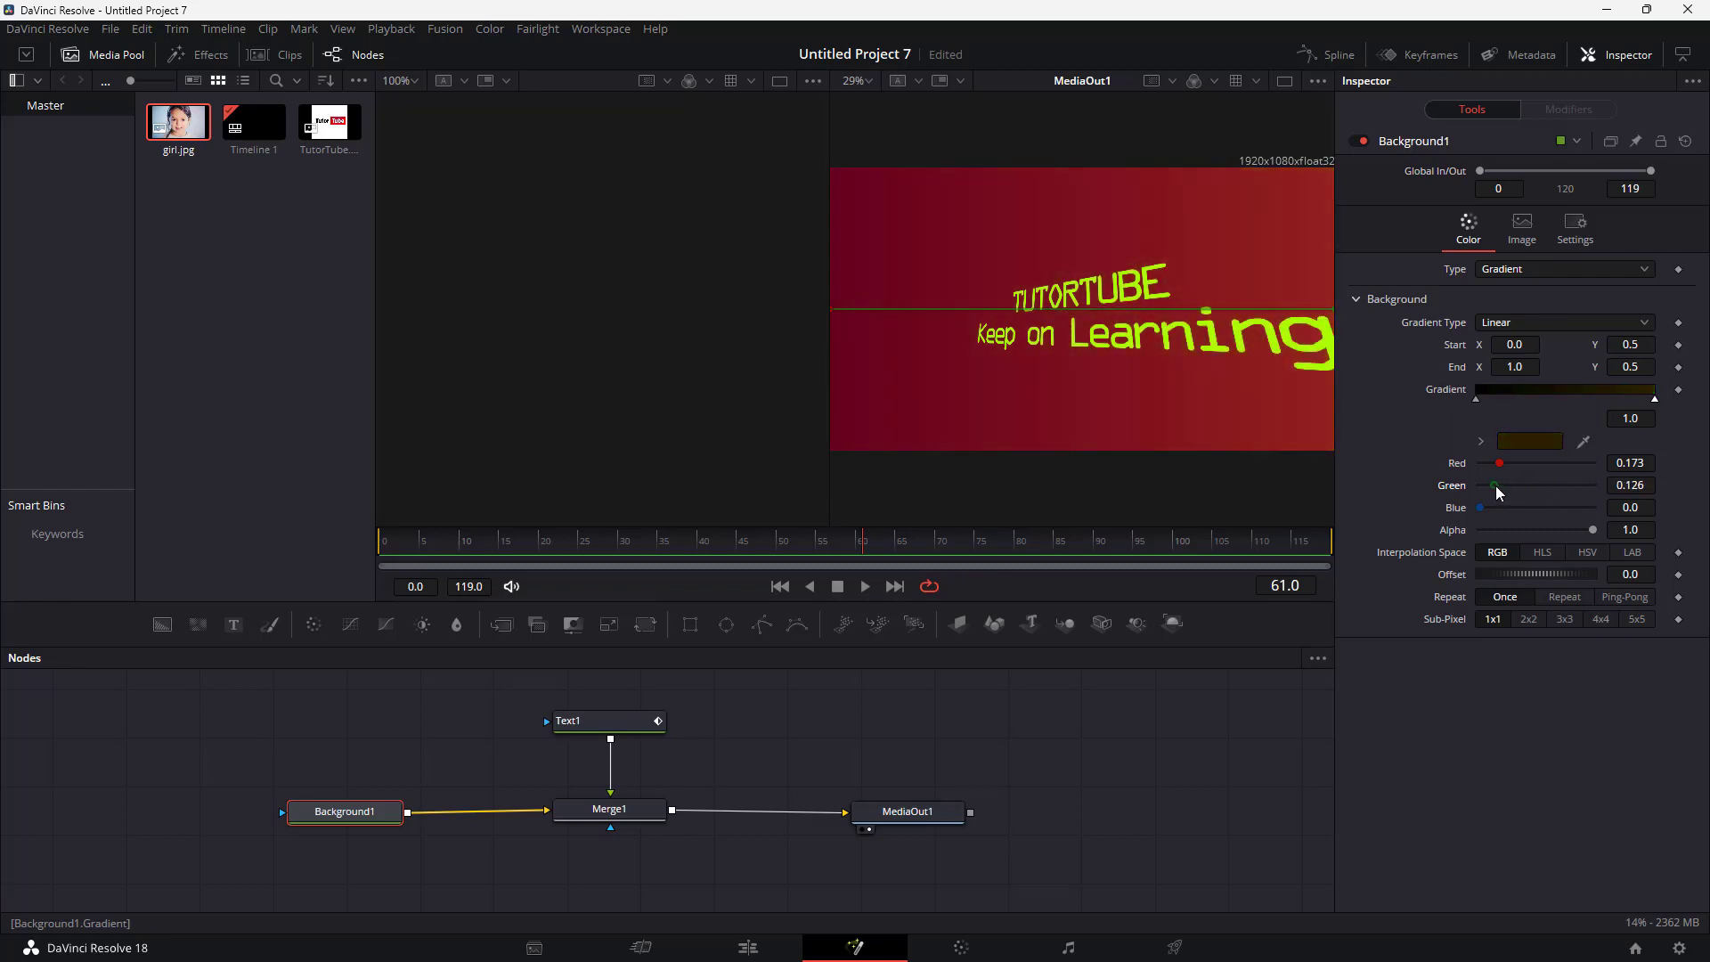
In Text1's transform settings, adjust the spacing for Words and switch the transform target back to Characters
click(625, 717)
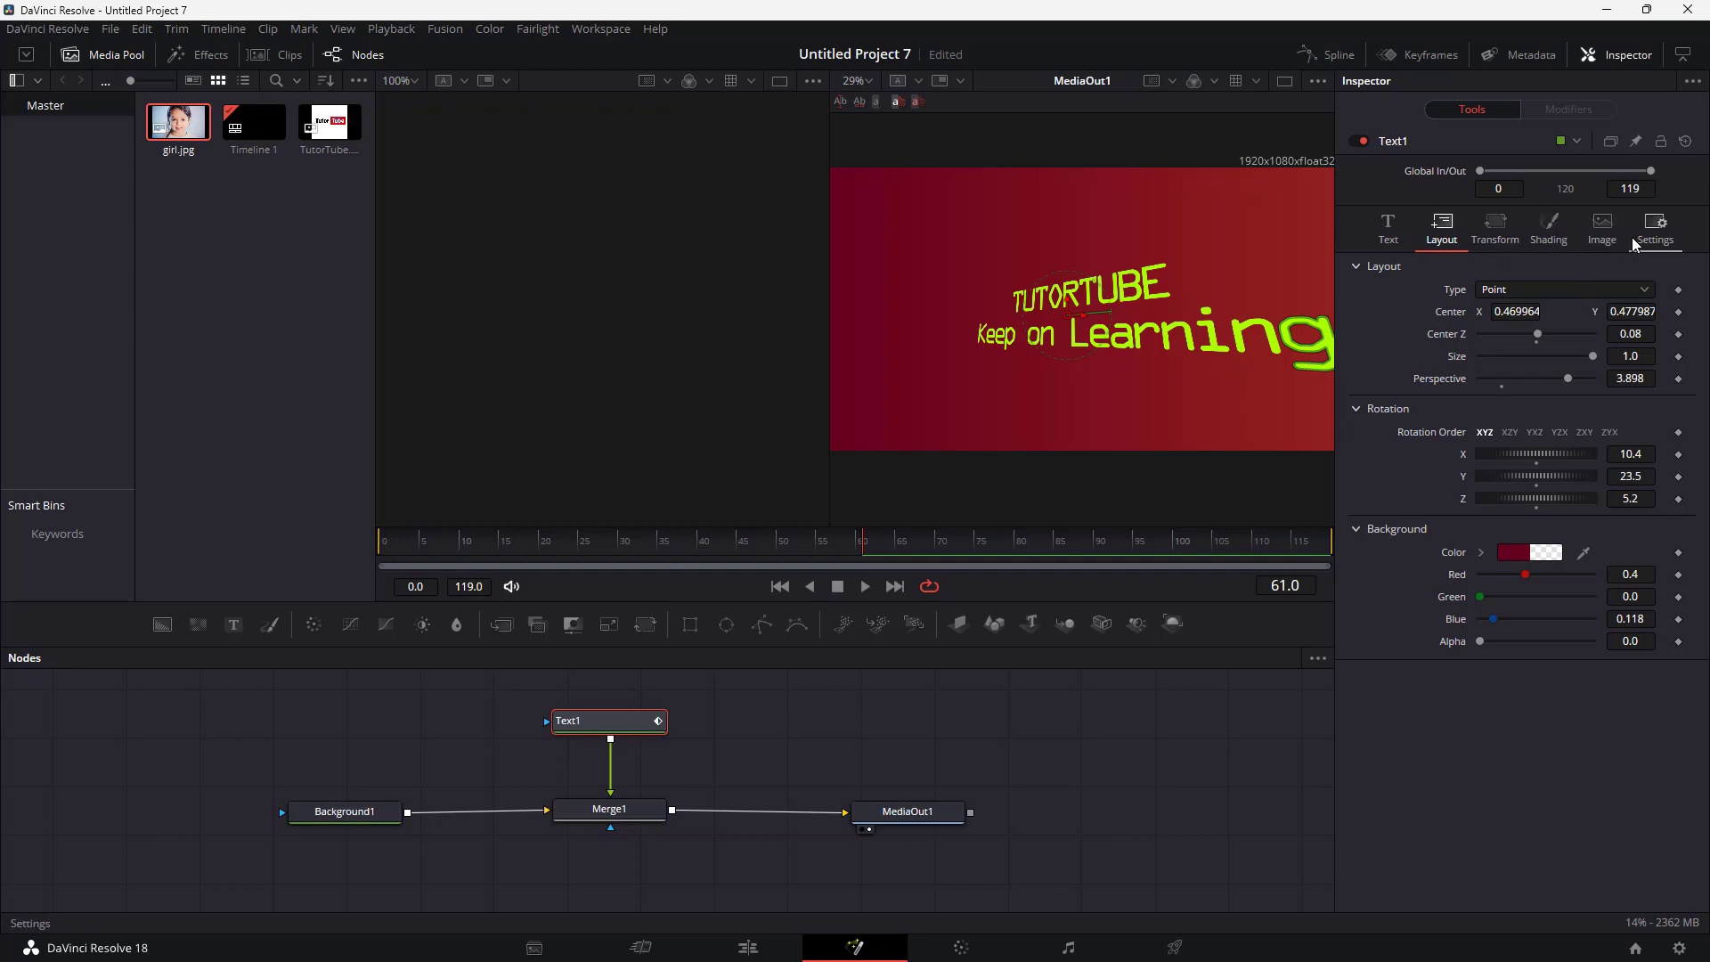
click(1485, 237)
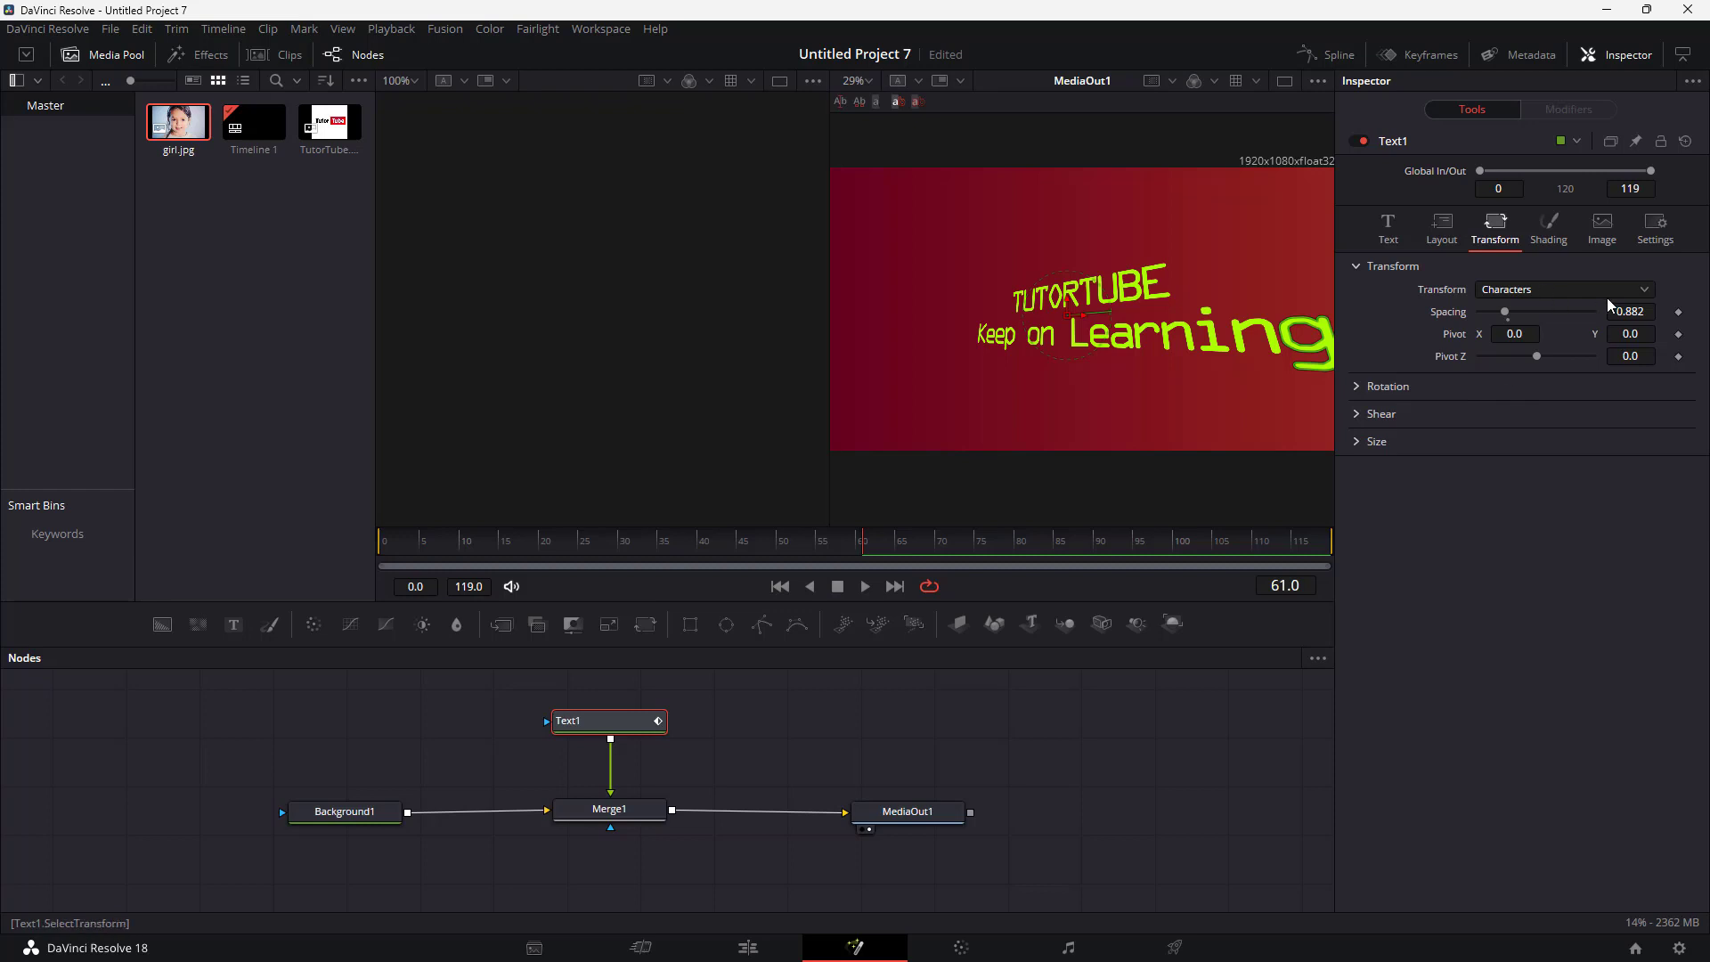
click(1639, 293)
click(1592, 335)
drag(1514, 317, 1519, 319)
click(1532, 287)
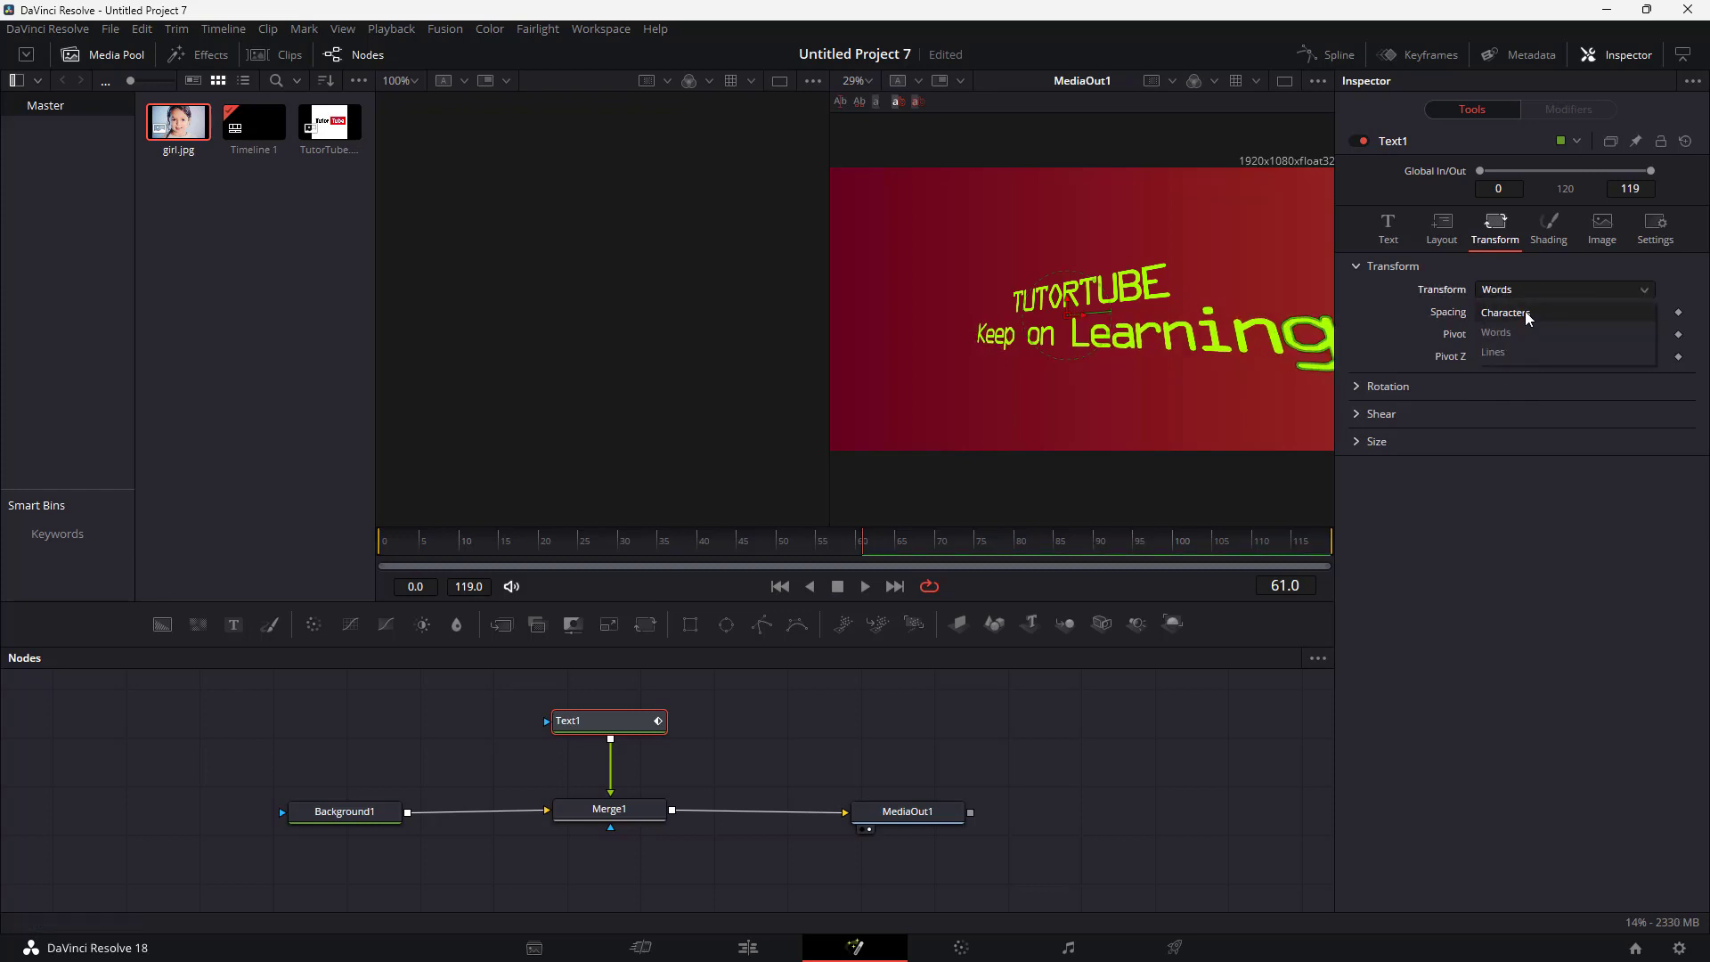
click(1514, 310)
Apply the text transform to Lines, with spacing 0.819 and Pivot Z 0.063
click(1521, 290)
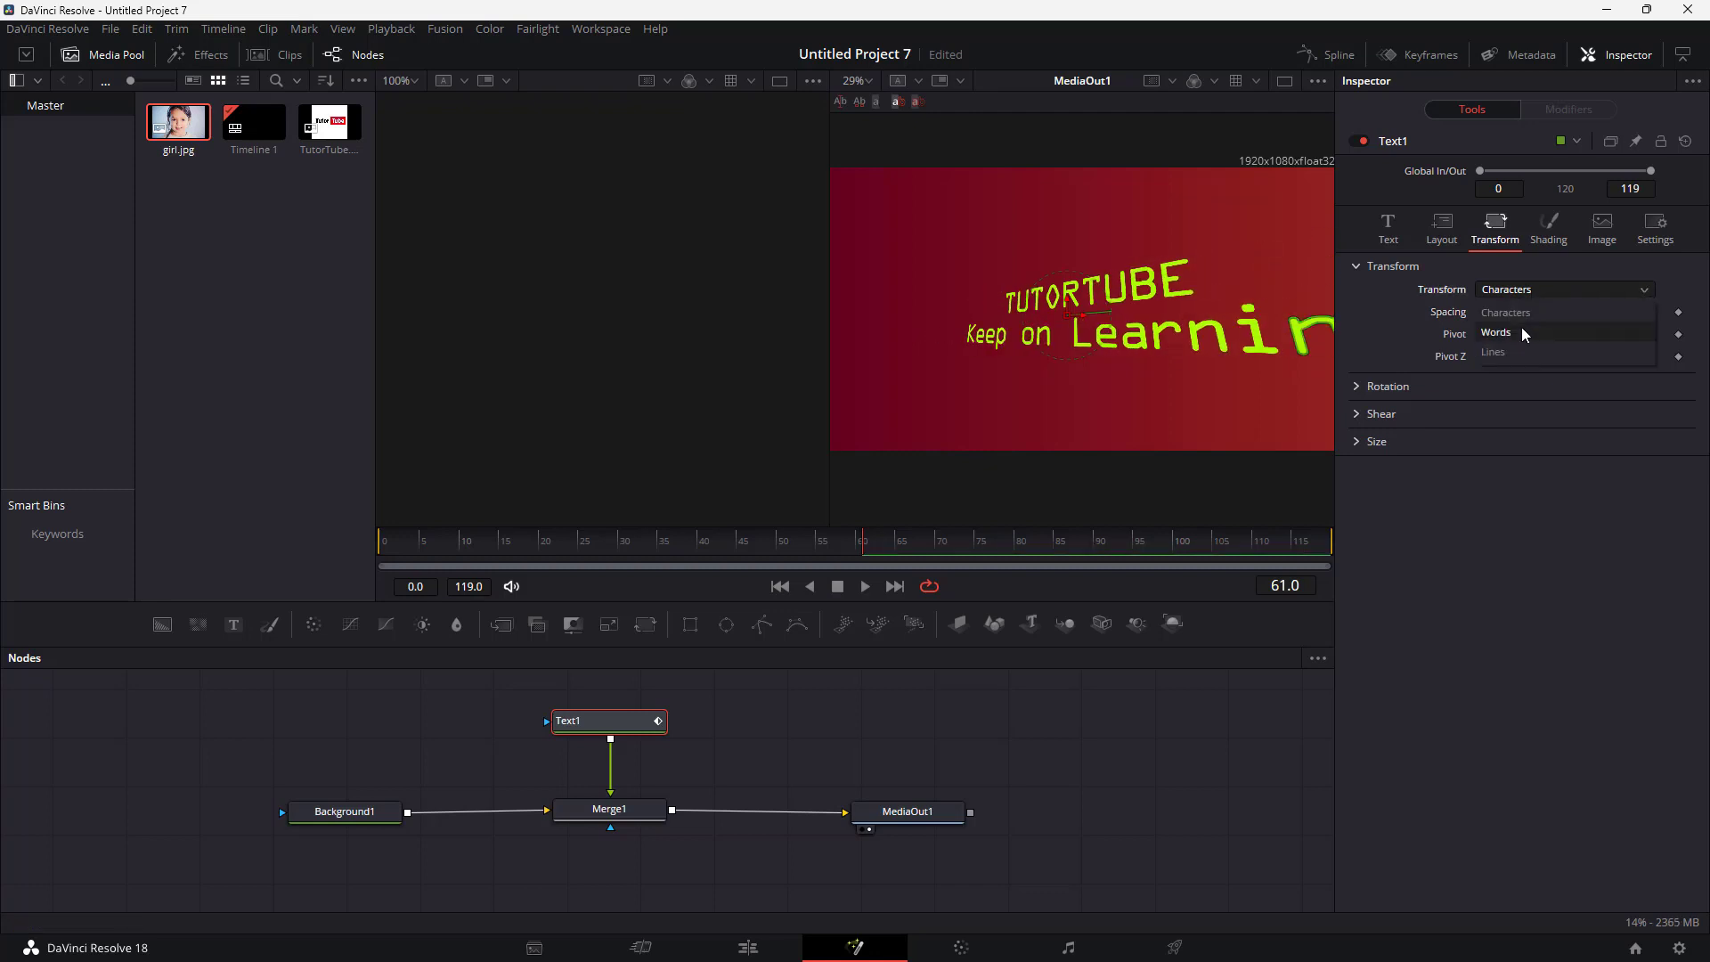
click(1521, 333)
drag(1509, 312, 1541, 354)
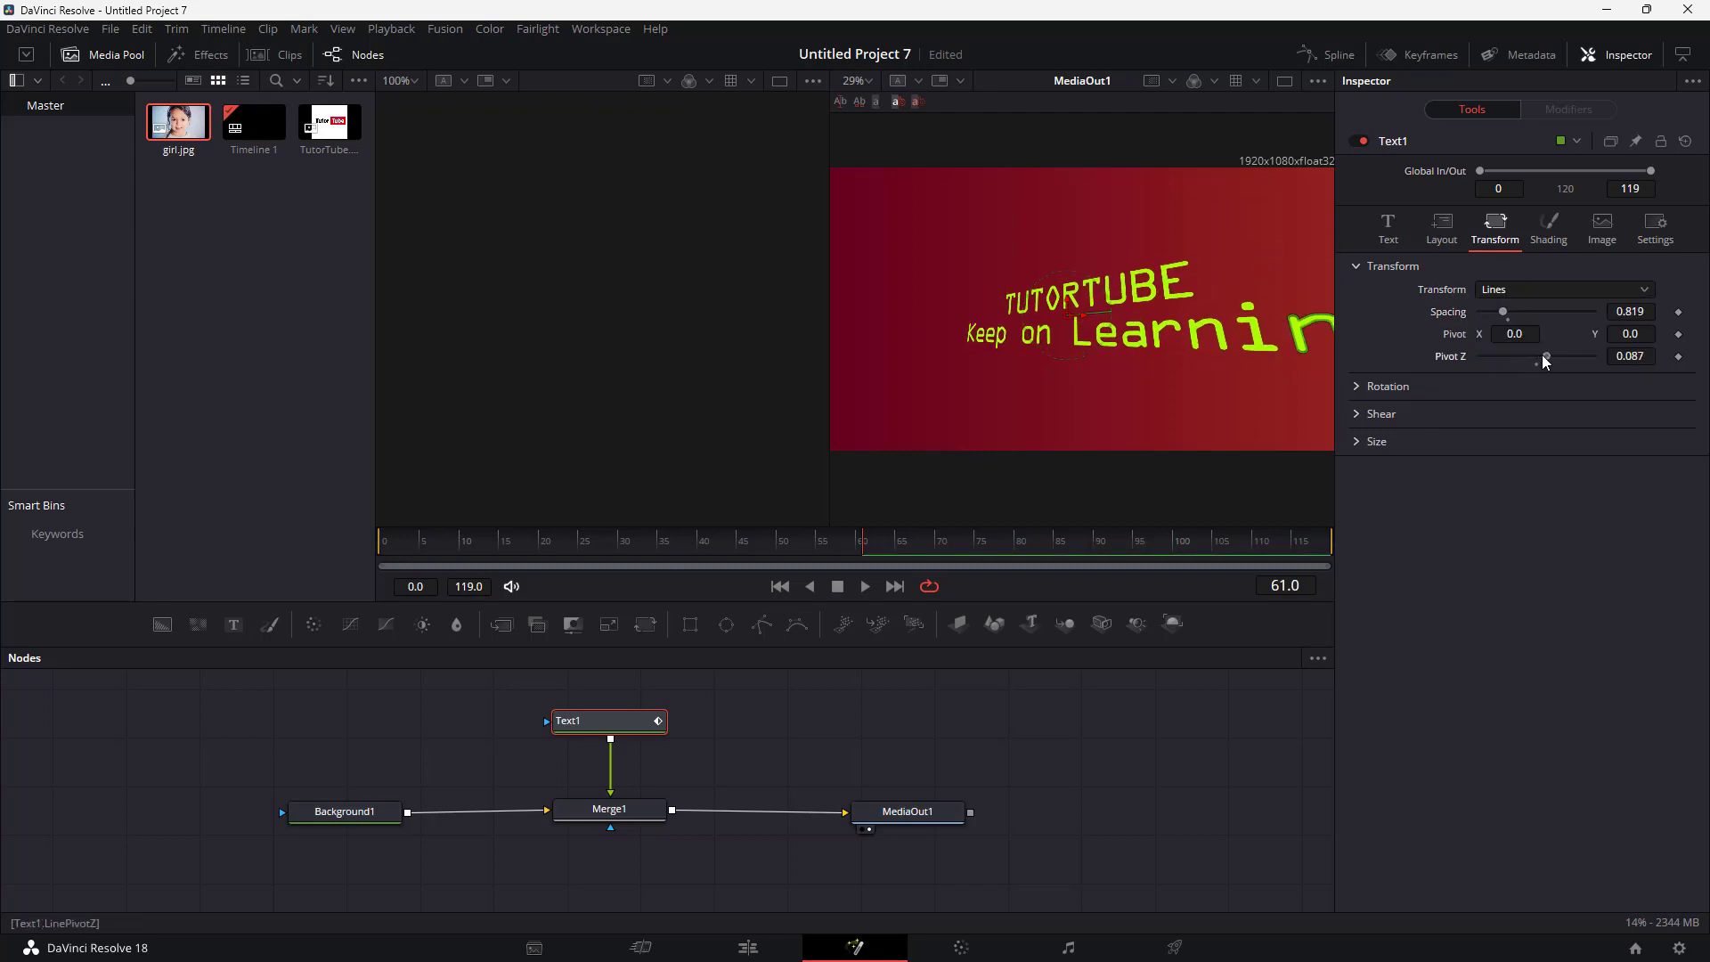
Rotate the text lines to -13.0 on Y and -2.6 on Z, undoing the unwanted rotation change
click(1355, 385)
drag(1519, 431, 1514, 481)
key(ctrl+z)
Shear the text lines by -0.11 on both X and Y, and set their X size to 0.866
click(1369, 507)
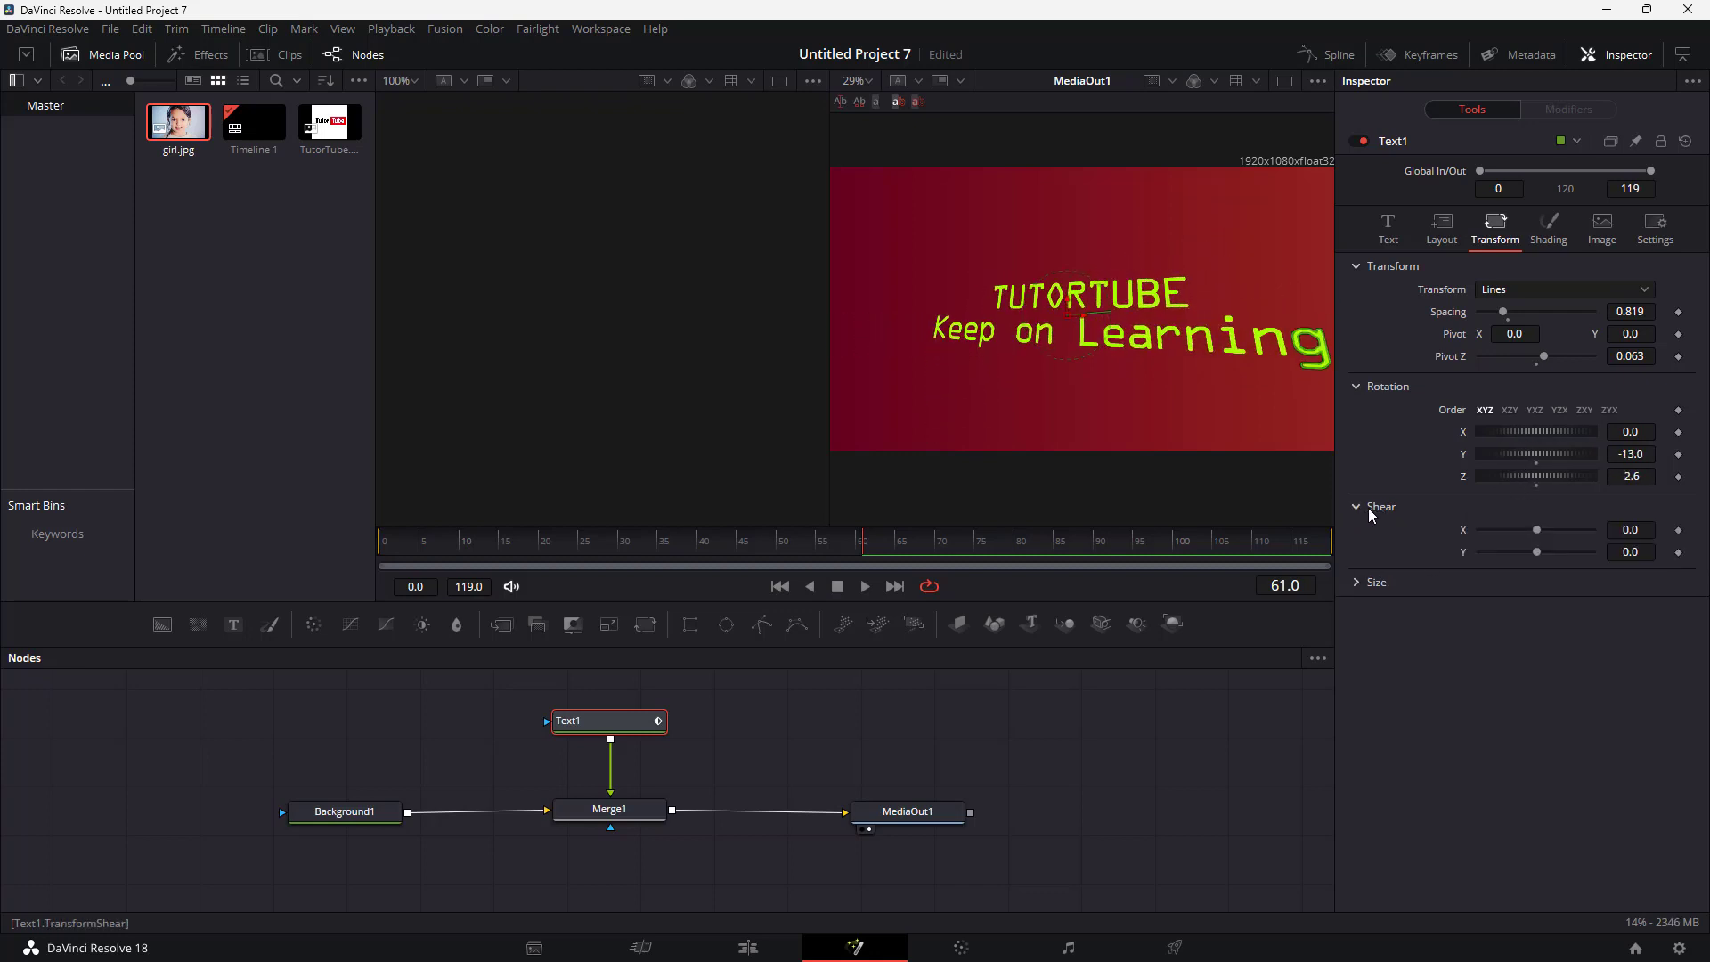
click(1507, 529)
drag(1511, 530, 1499, 606)
click(1355, 583)
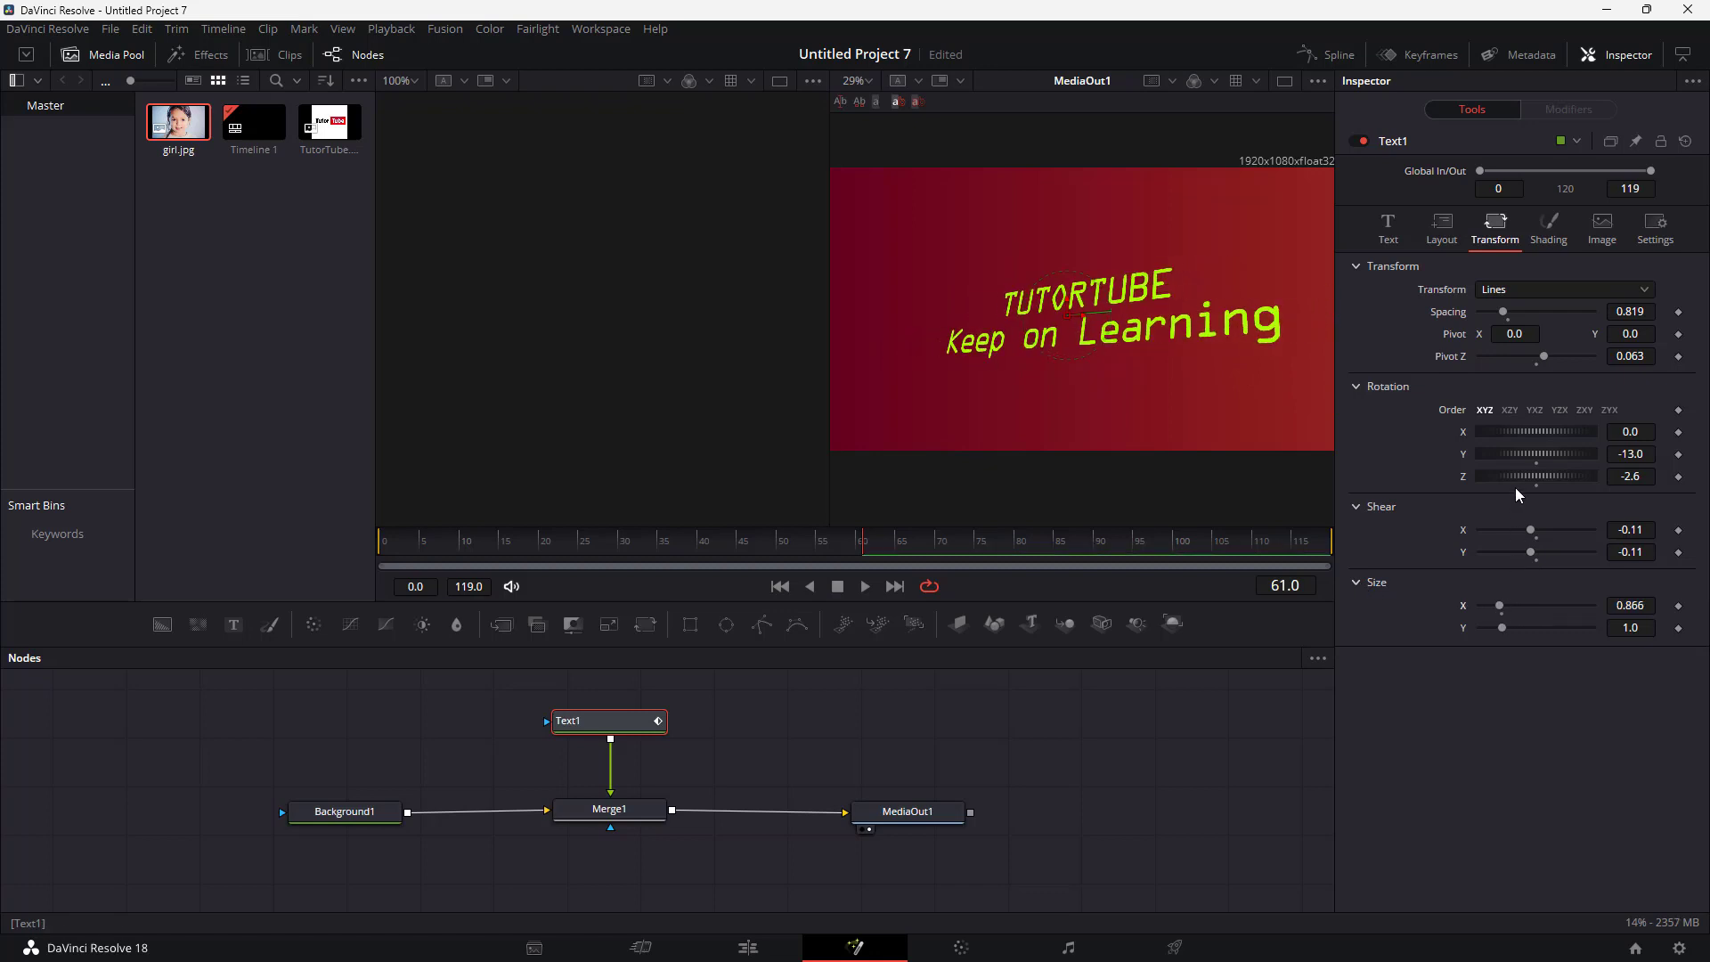
Try an opacity of 0.701 and the softness settings on the text's first shading element
click(1548, 230)
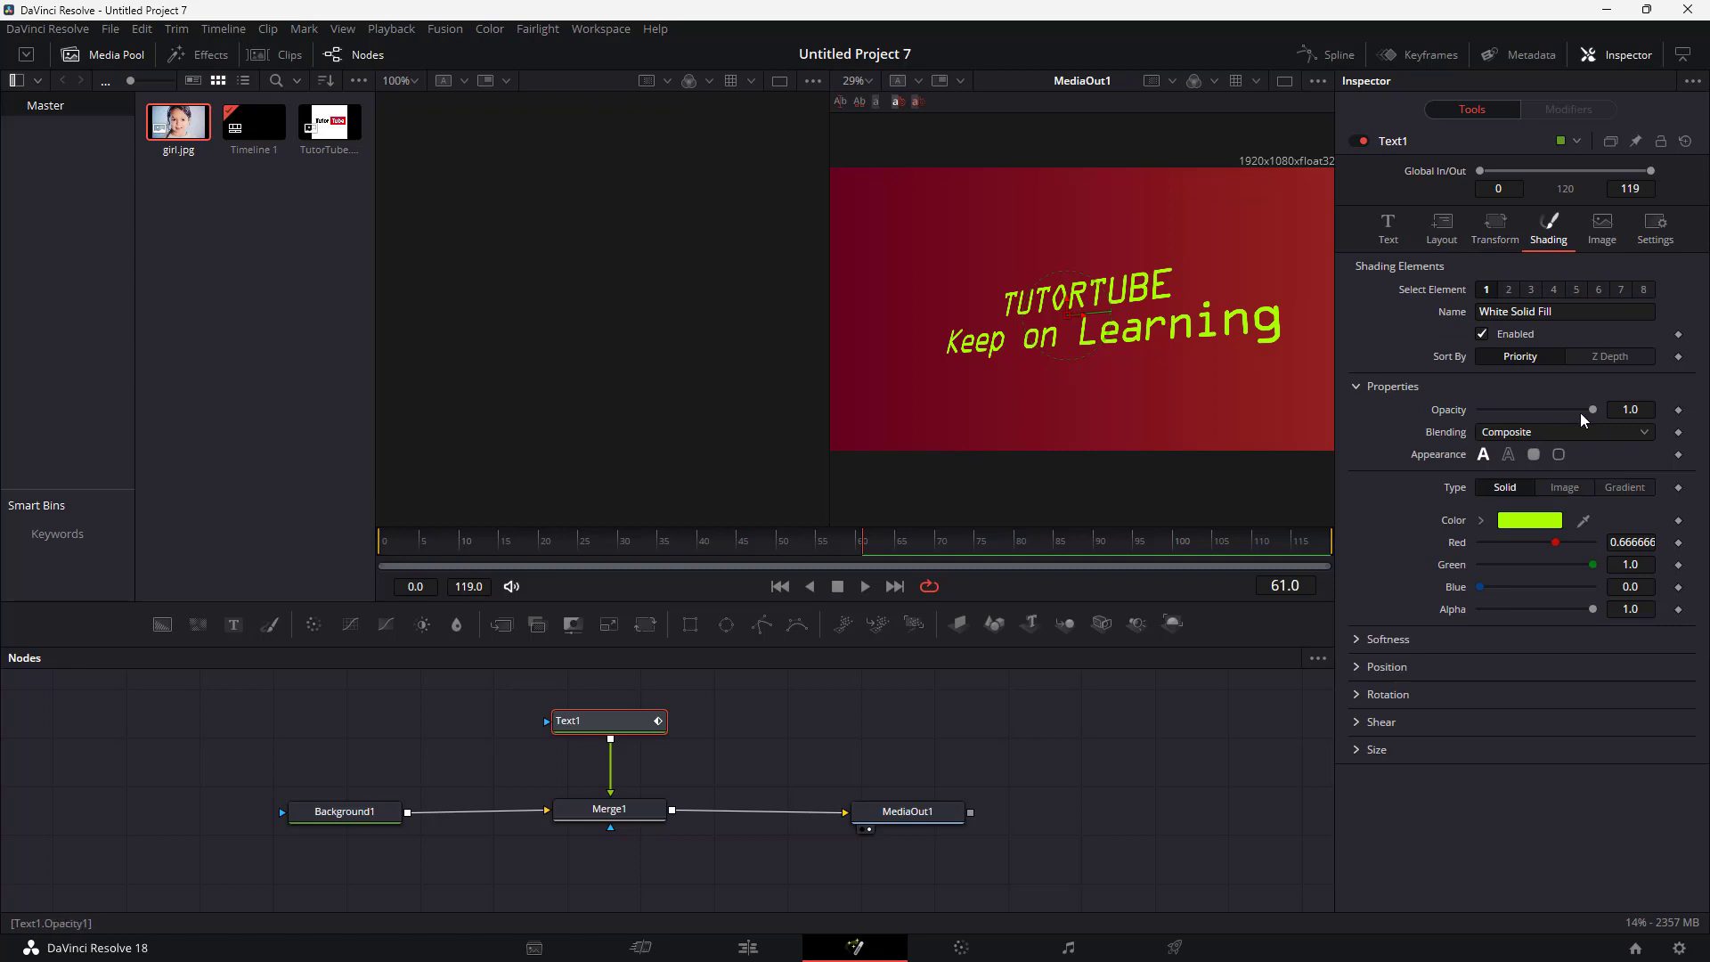
drag(1583, 409, 1601, 420)
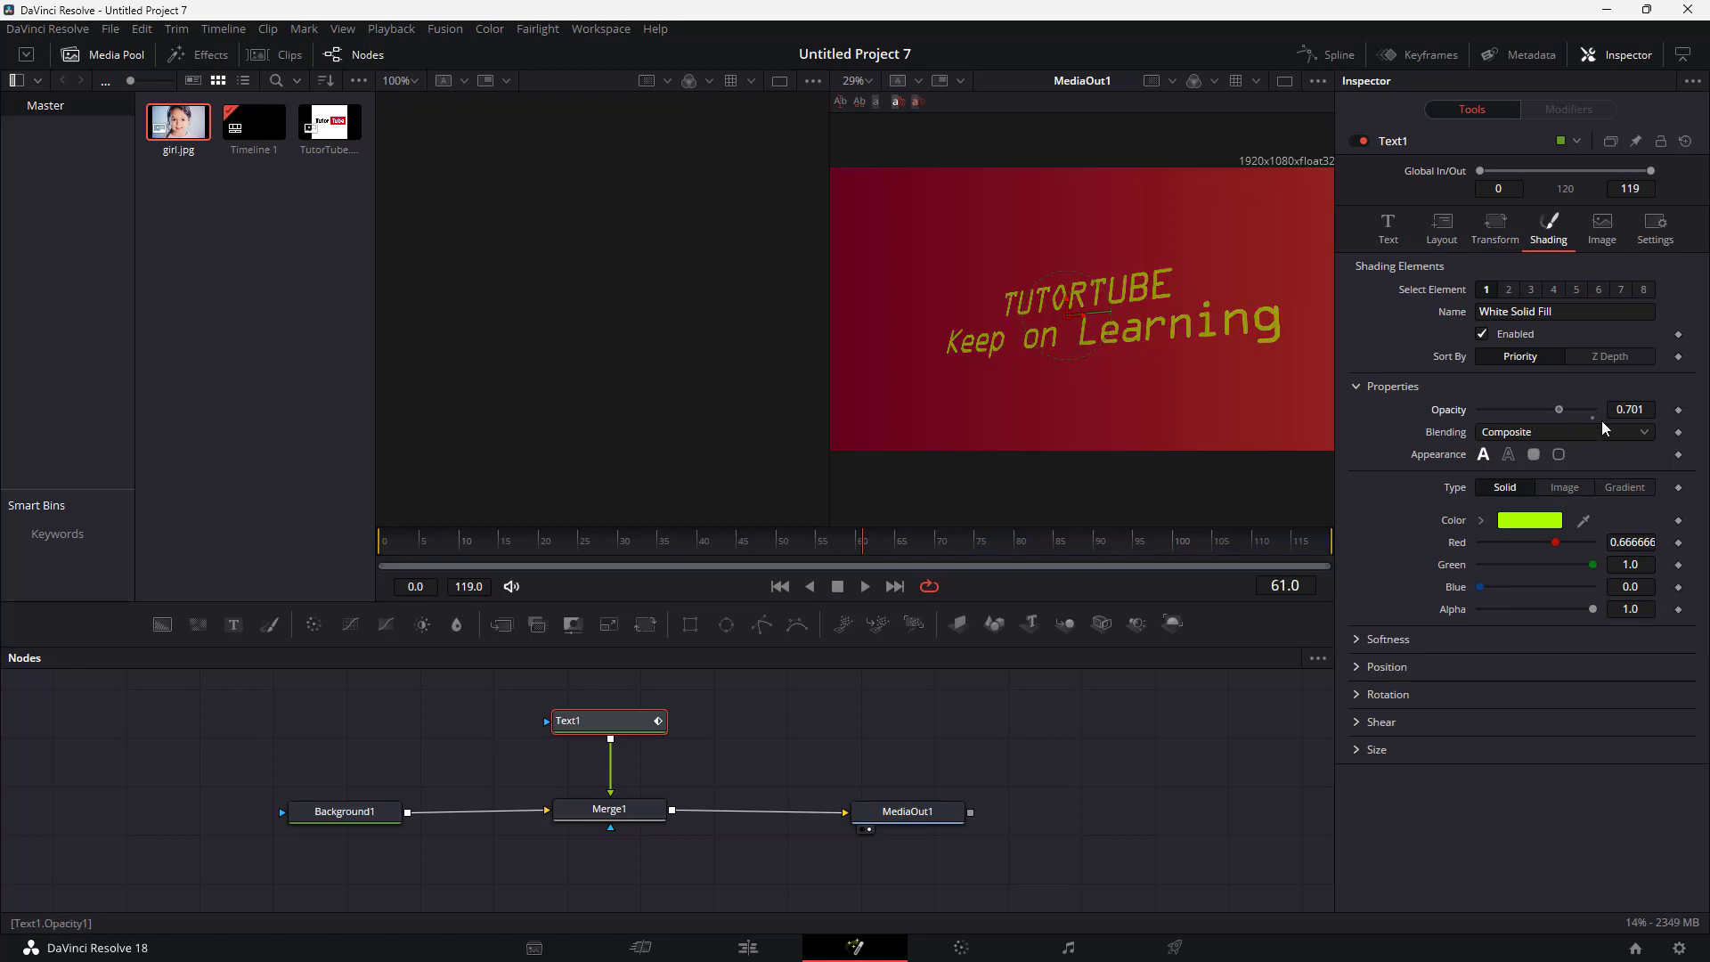
click(1357, 641)
drag(1493, 662, 1419, 723)
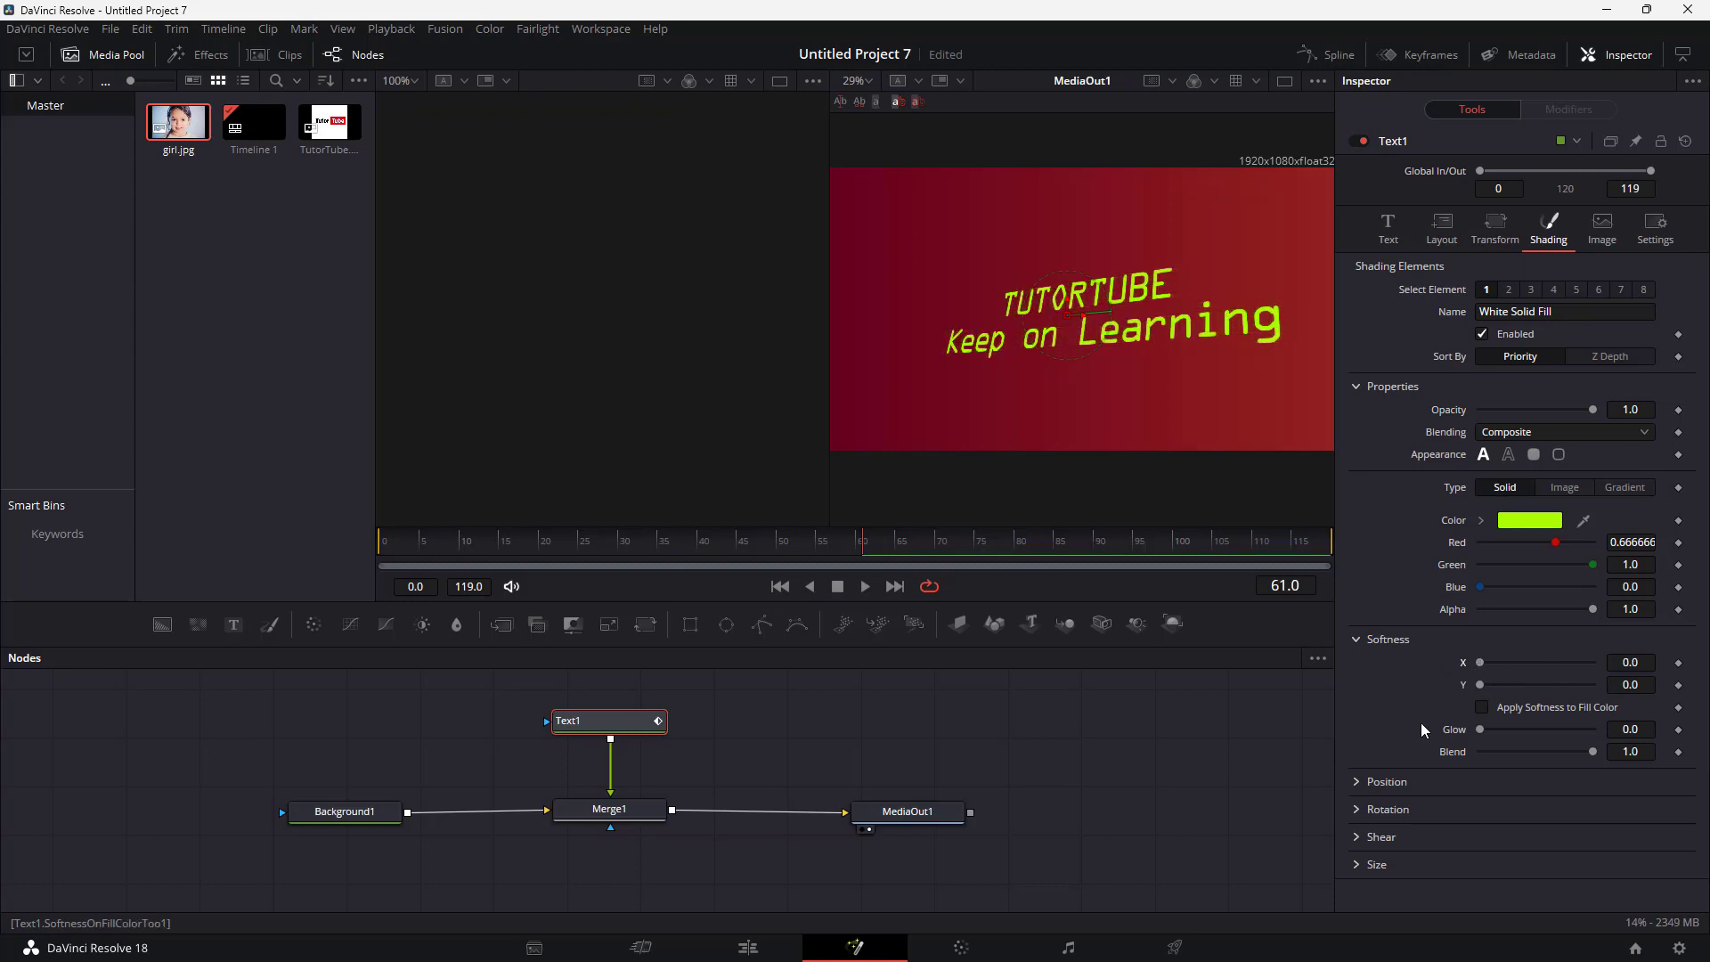
Set the position priority of the first shading element to 5.12
click(1346, 782)
scroll(1416, 766, down, 2)
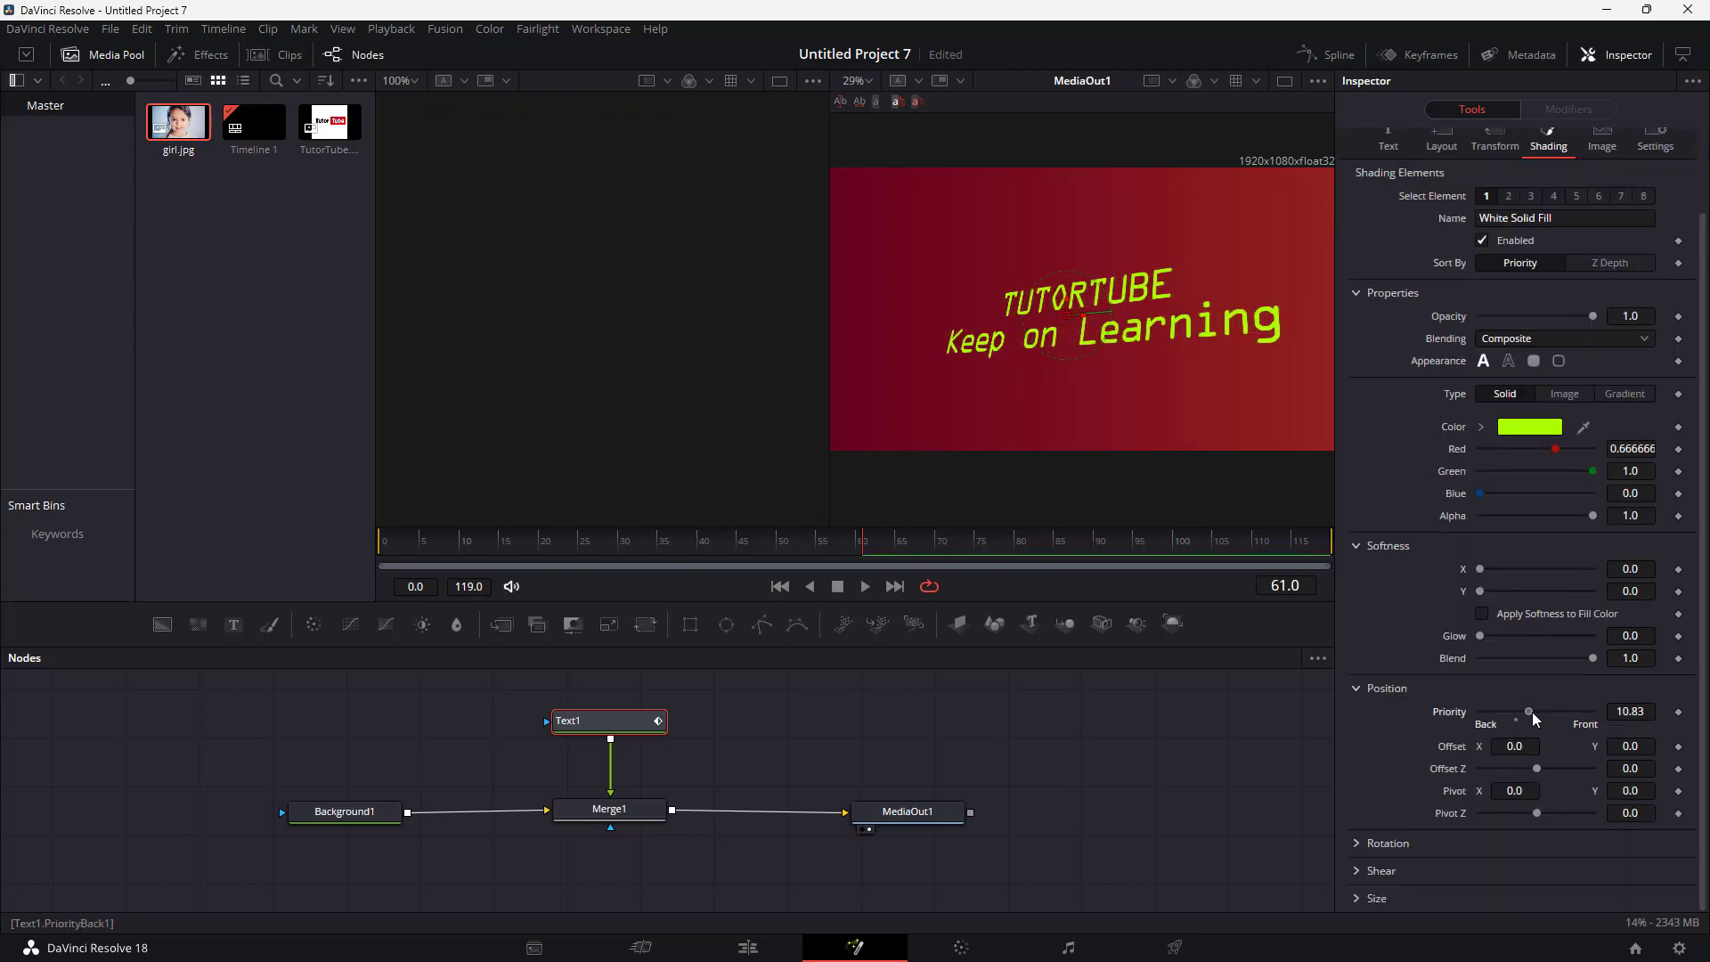
drag(1532, 712, 1503, 713)
Rotate the first shading element to -28.7 on X
click(1371, 843)
scroll(1425, 837, down, 2)
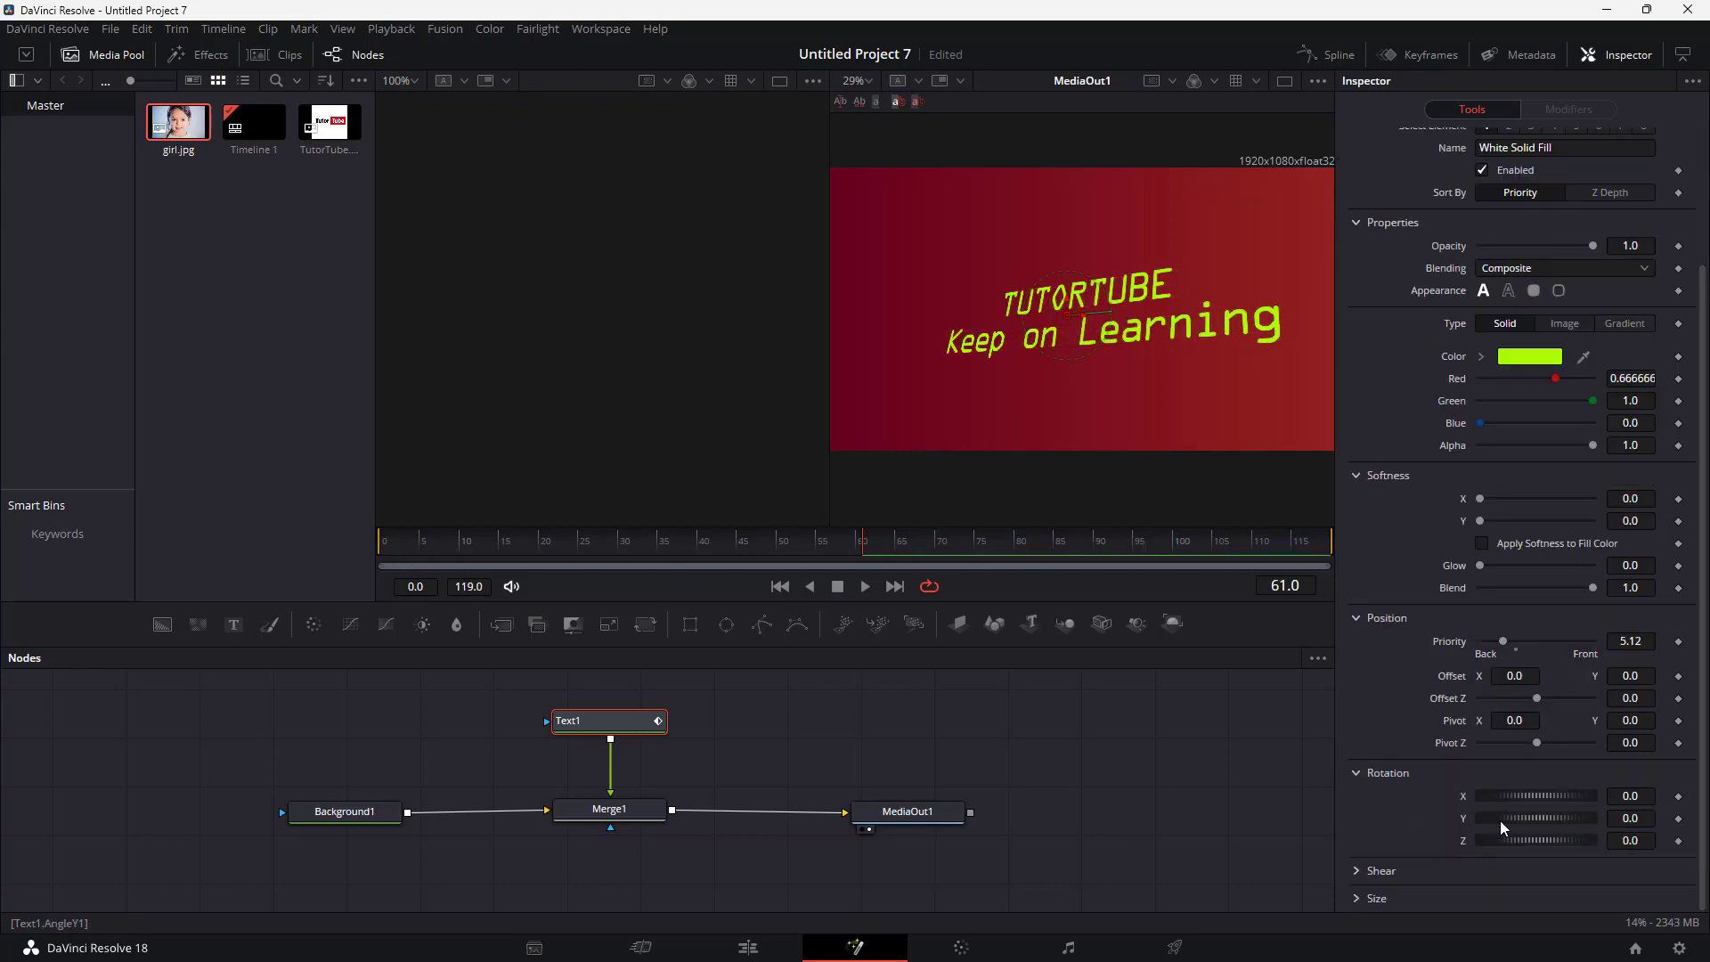
mouse_move(1518, 795)
mouse_down()
mouse_move(1557, 796)
mouse_move(1515, 789)
mouse_up()
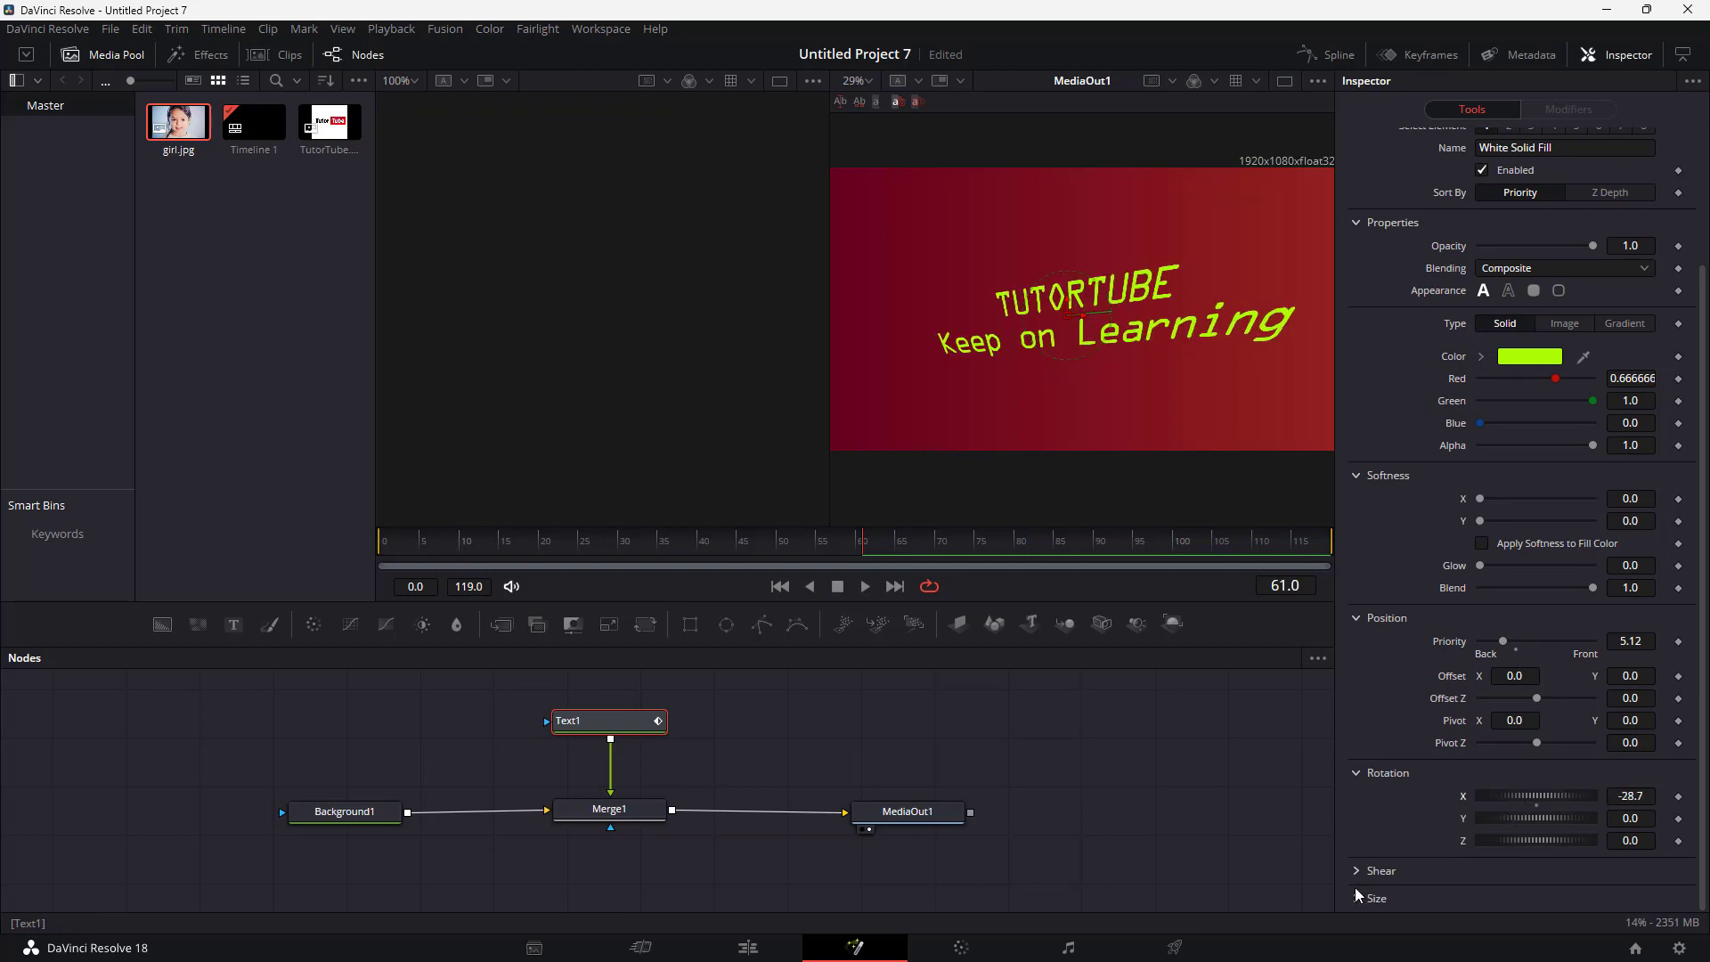
Try the outline and both border appearances on the first shading element, and restore its text fill
scroll(1505, 427, up, 4)
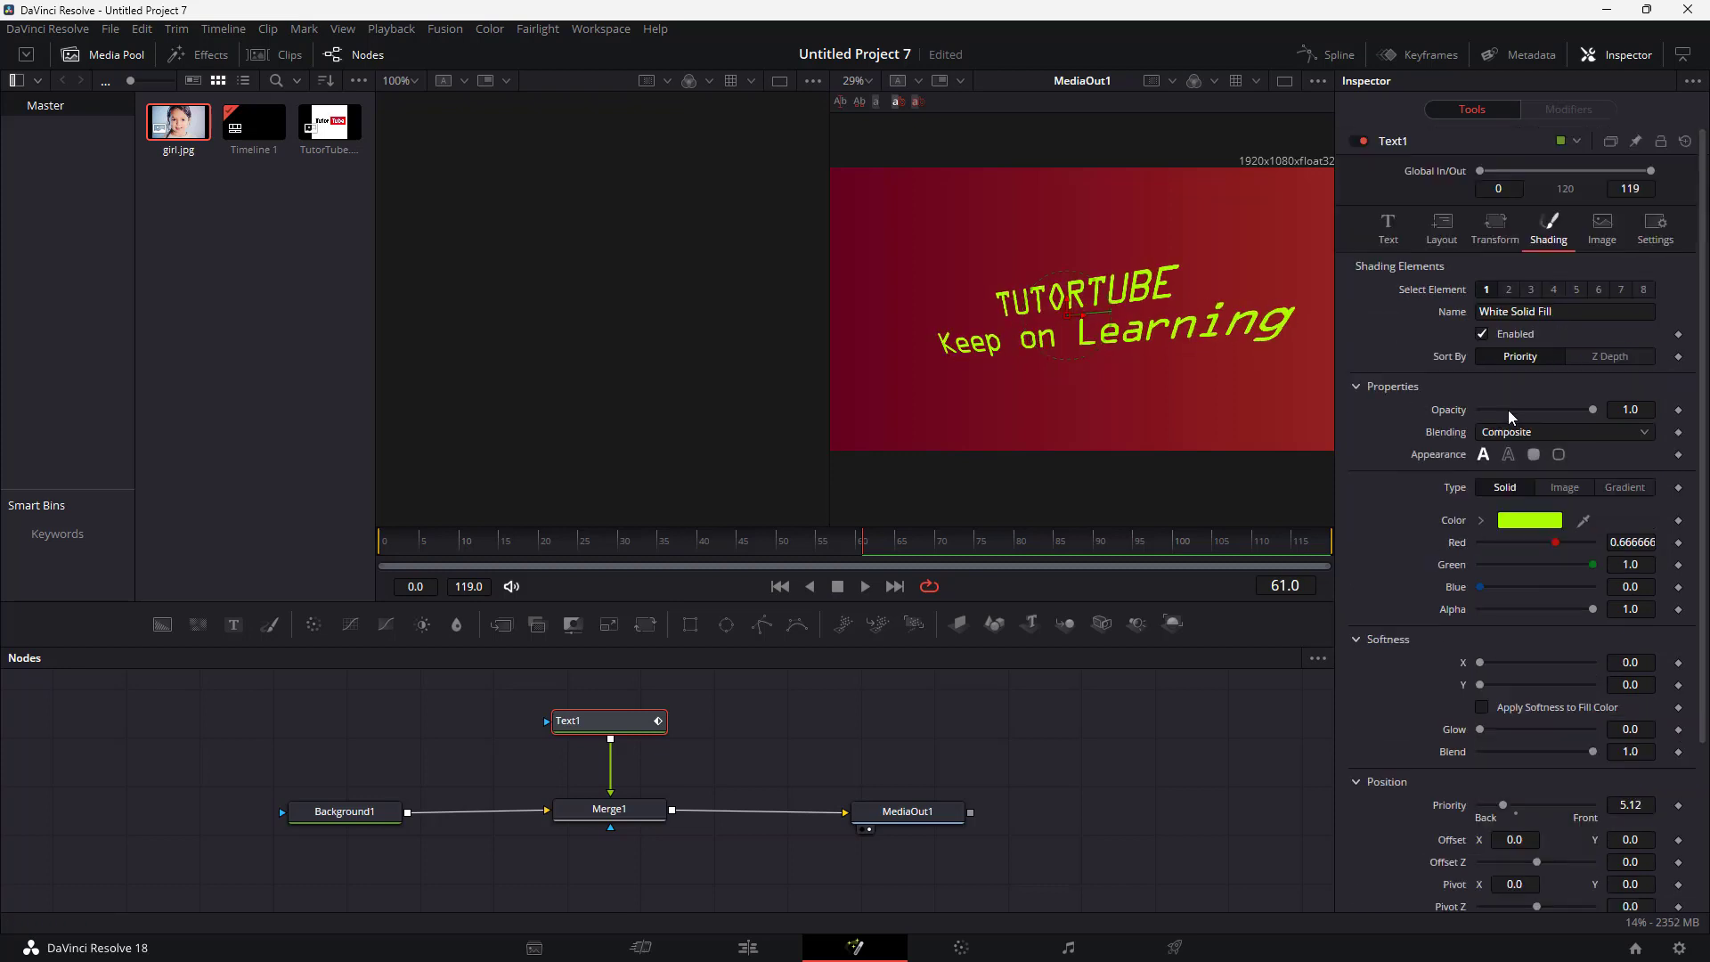
click(1507, 455)
click(1533, 454)
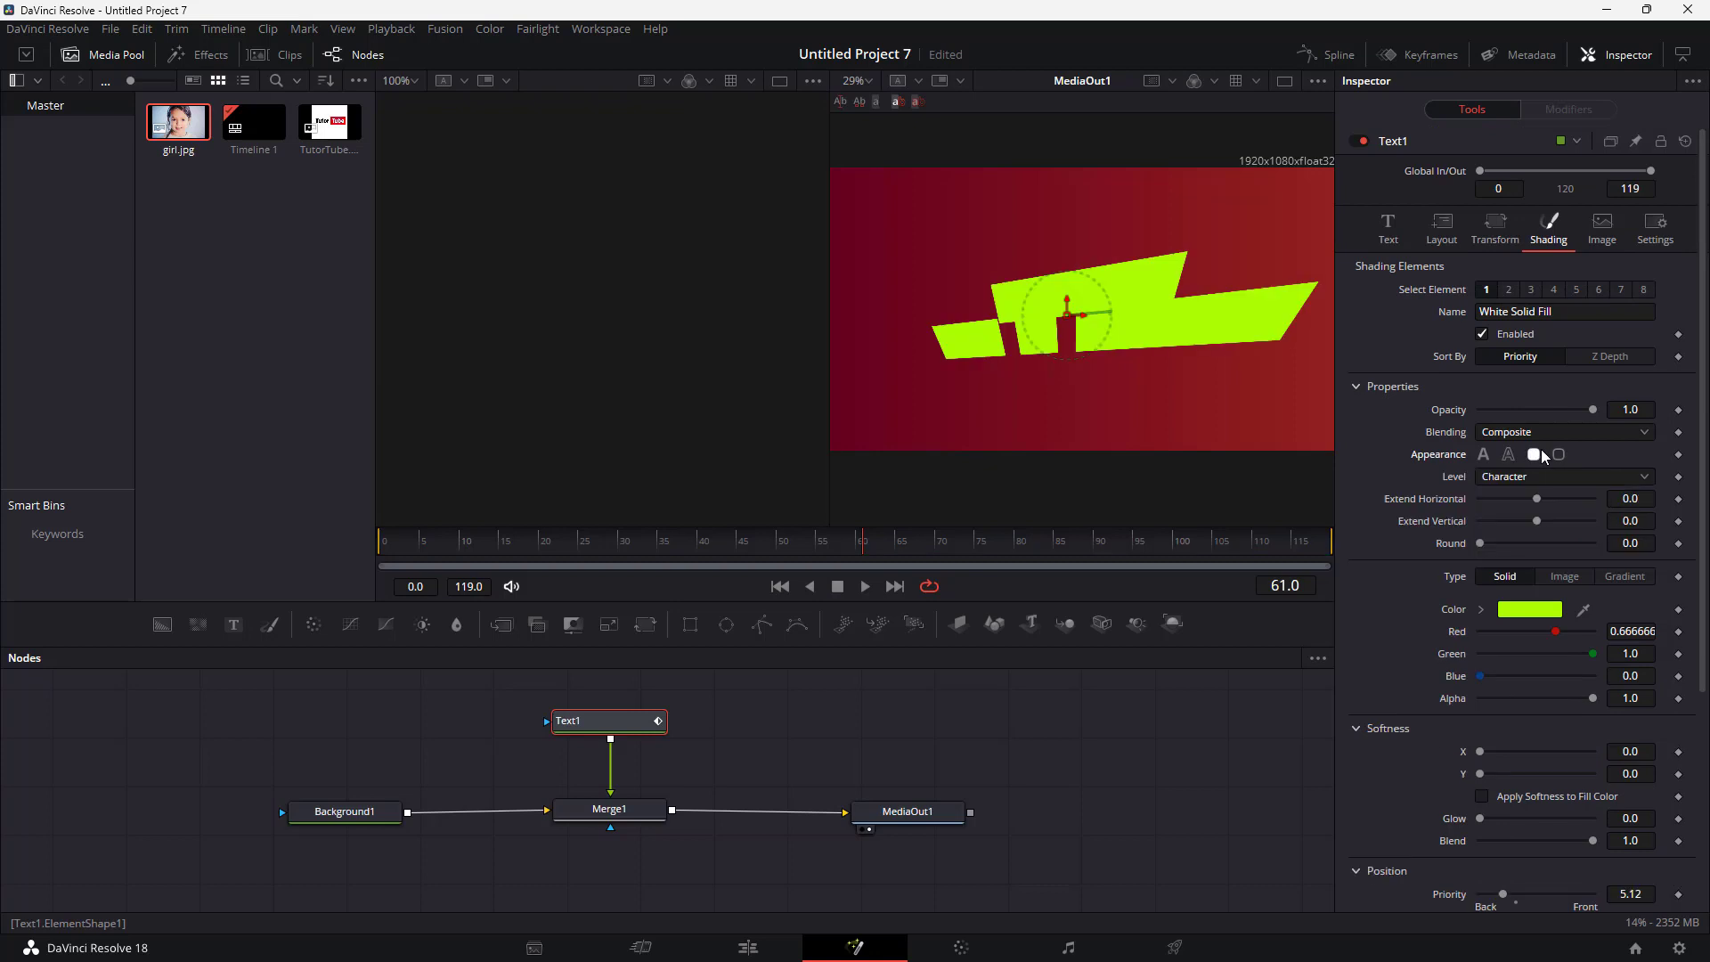
click(1558, 455)
click(1482, 455)
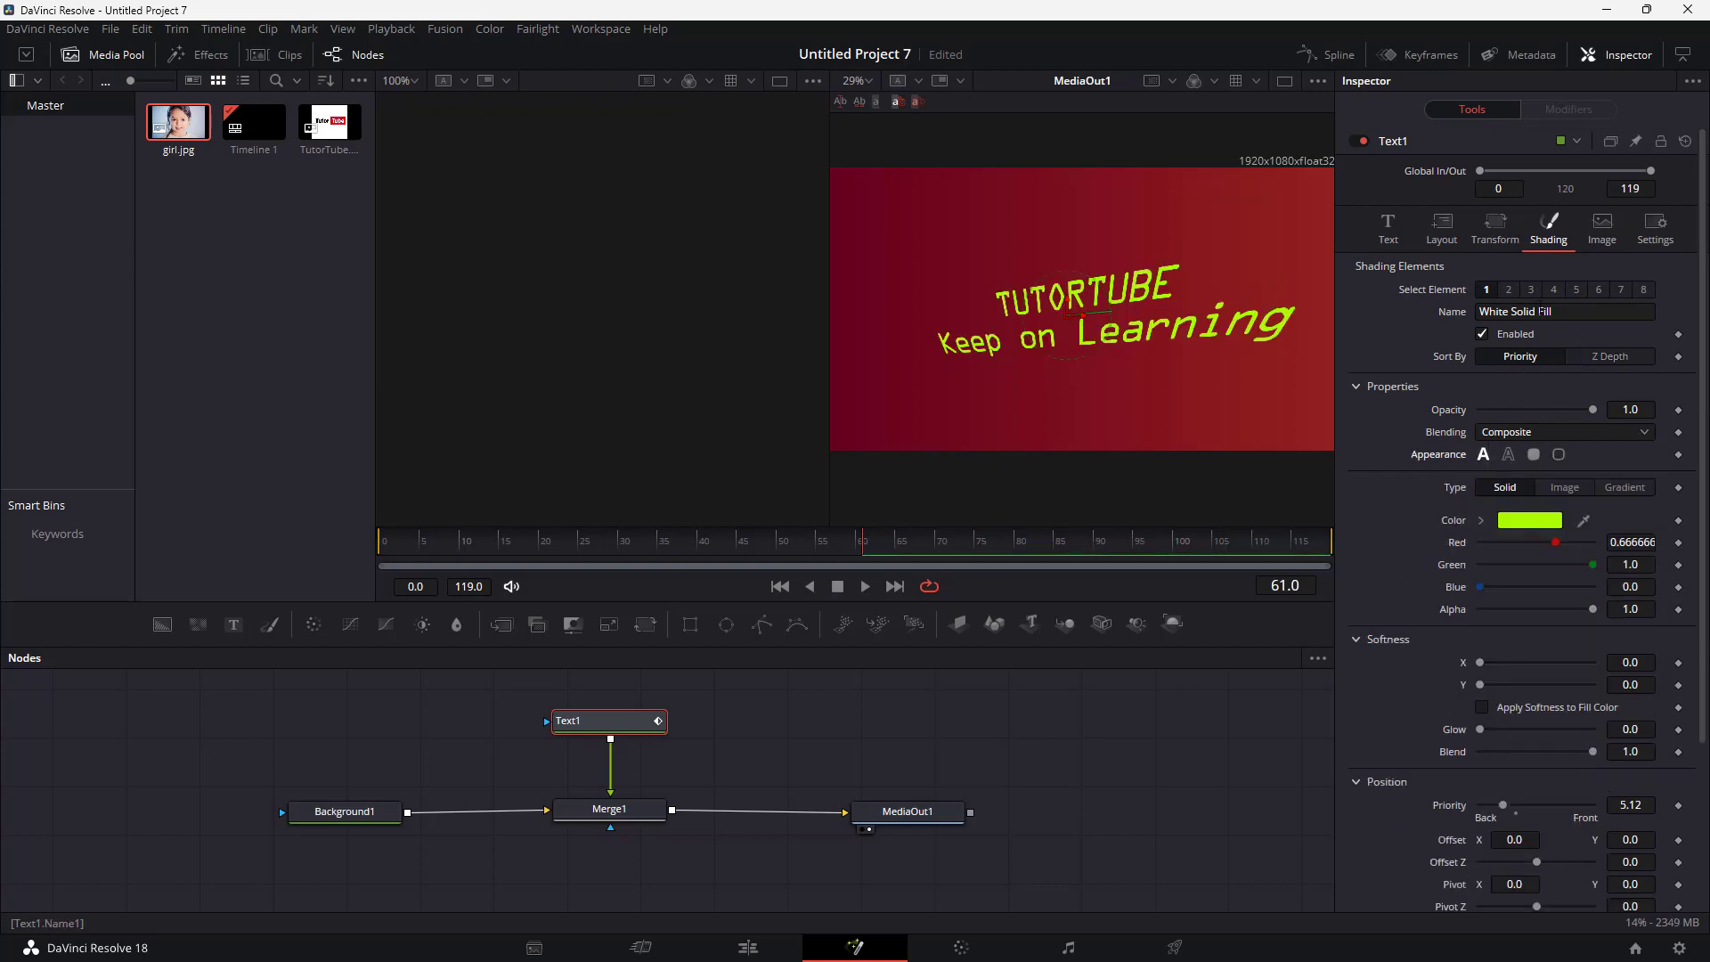
Preview the Red Outline and Black Shadow shading elements in turn, switching each one off again
click(1506, 291)
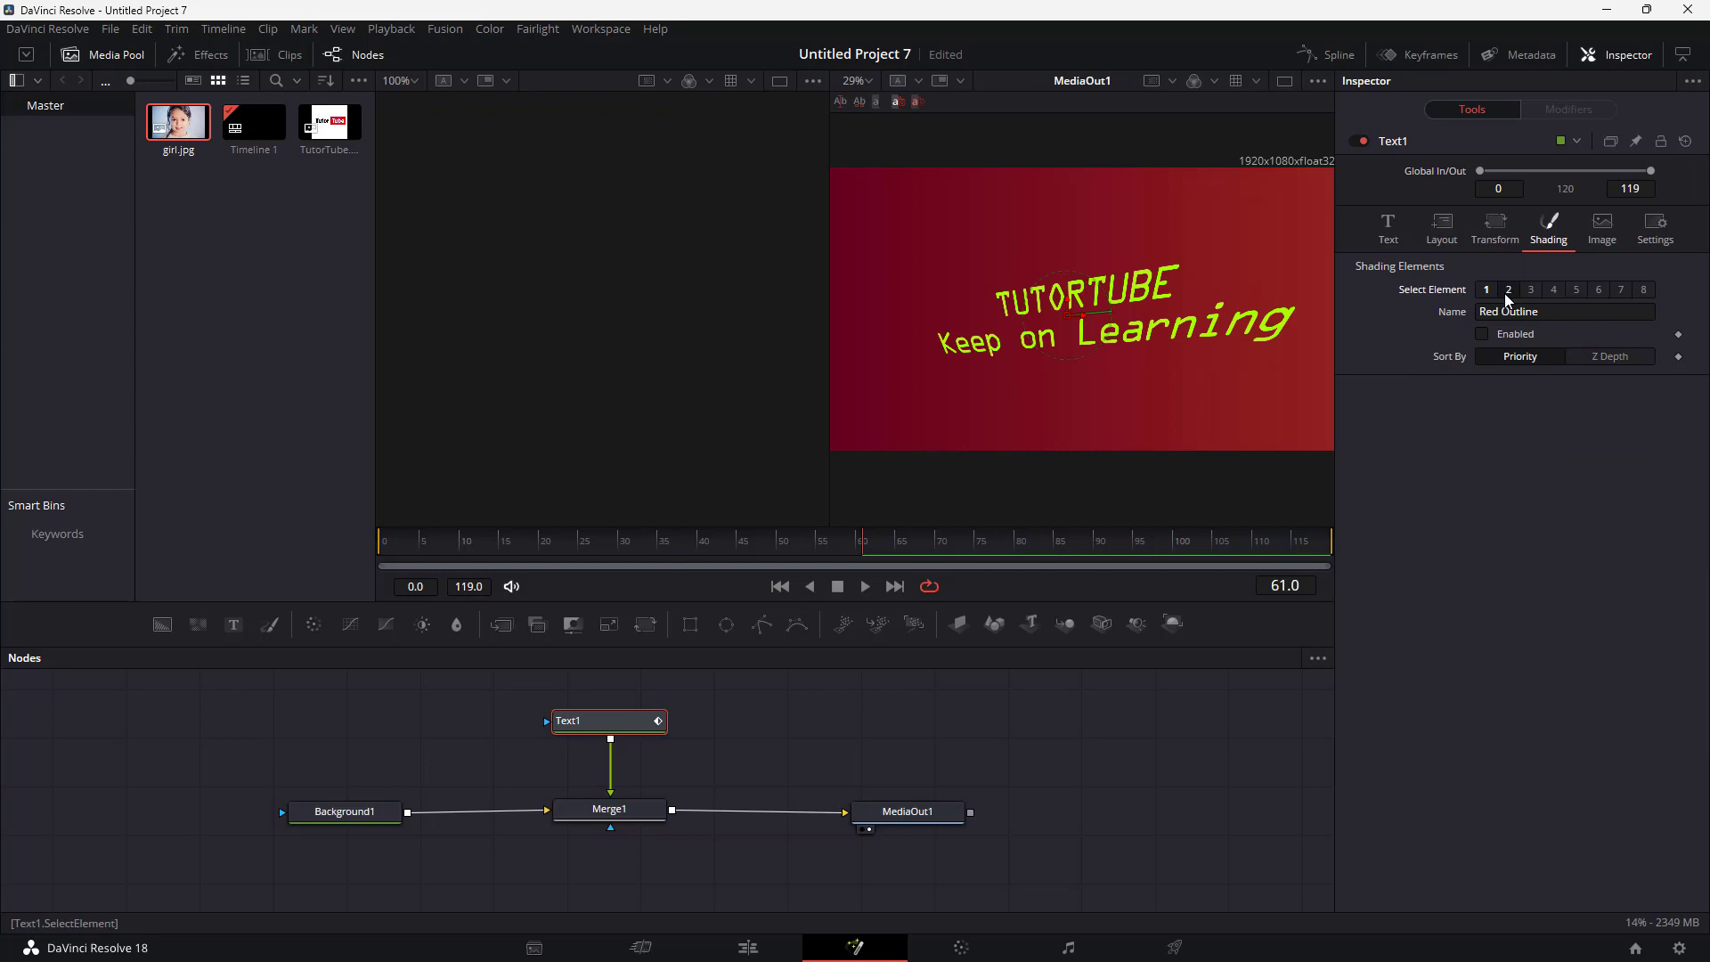
click(1479, 336)
click(1479, 336)
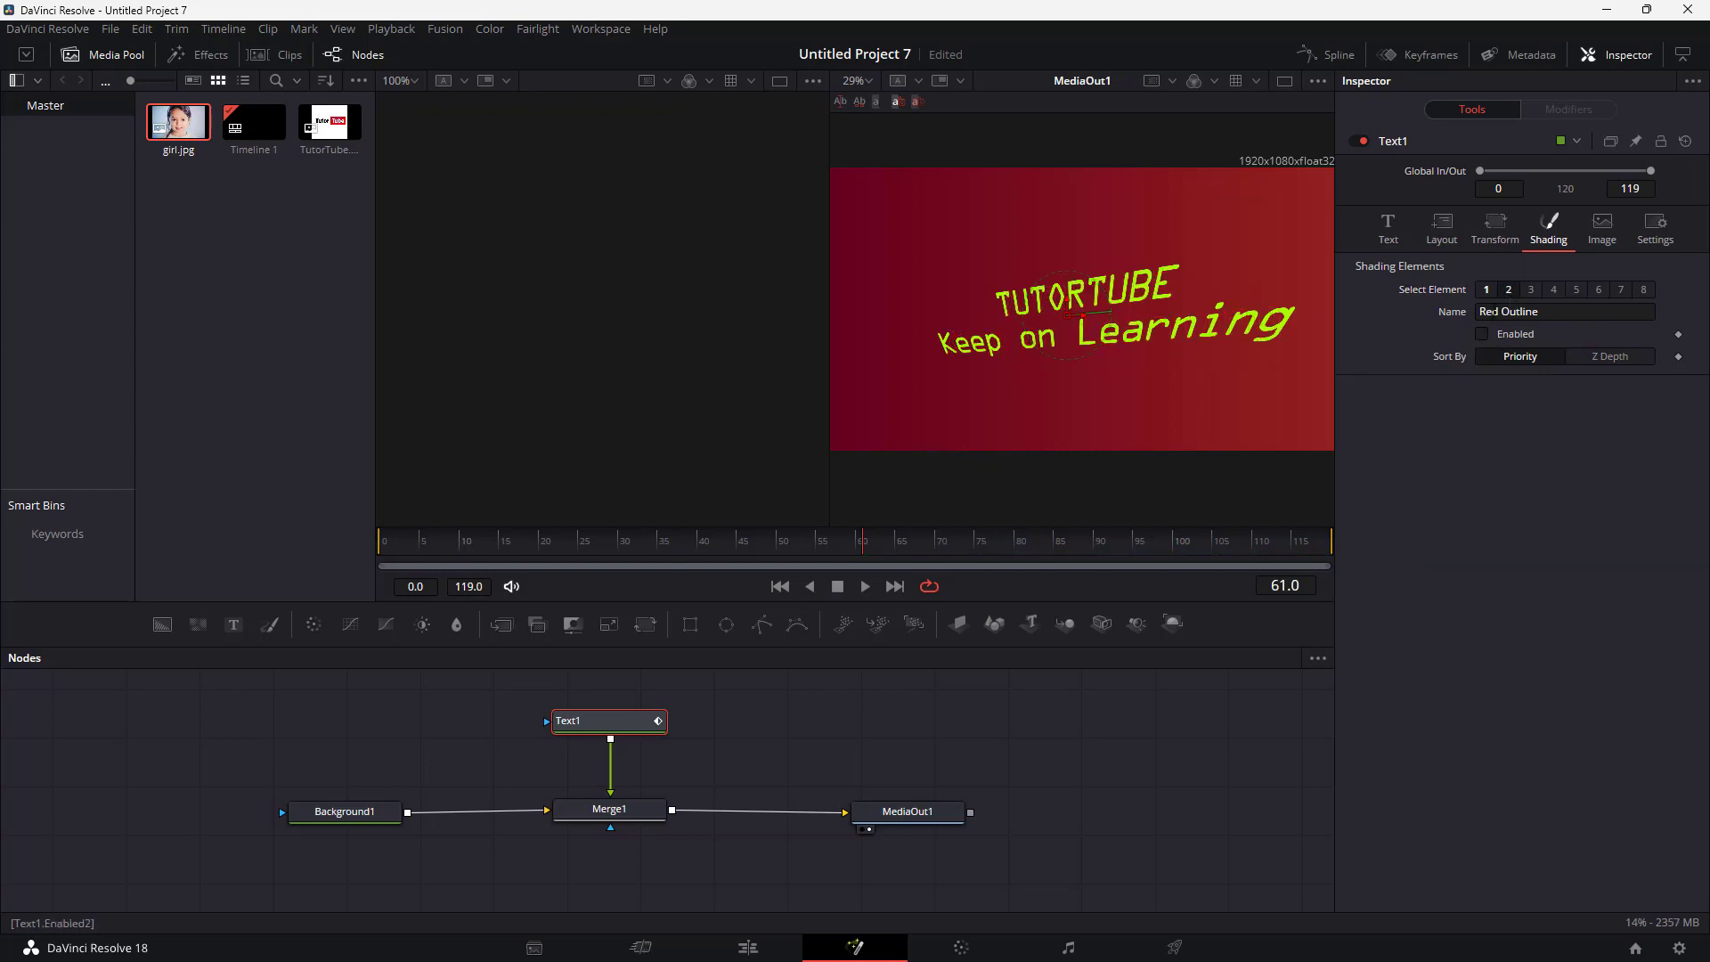
click(1531, 290)
click(1482, 334)
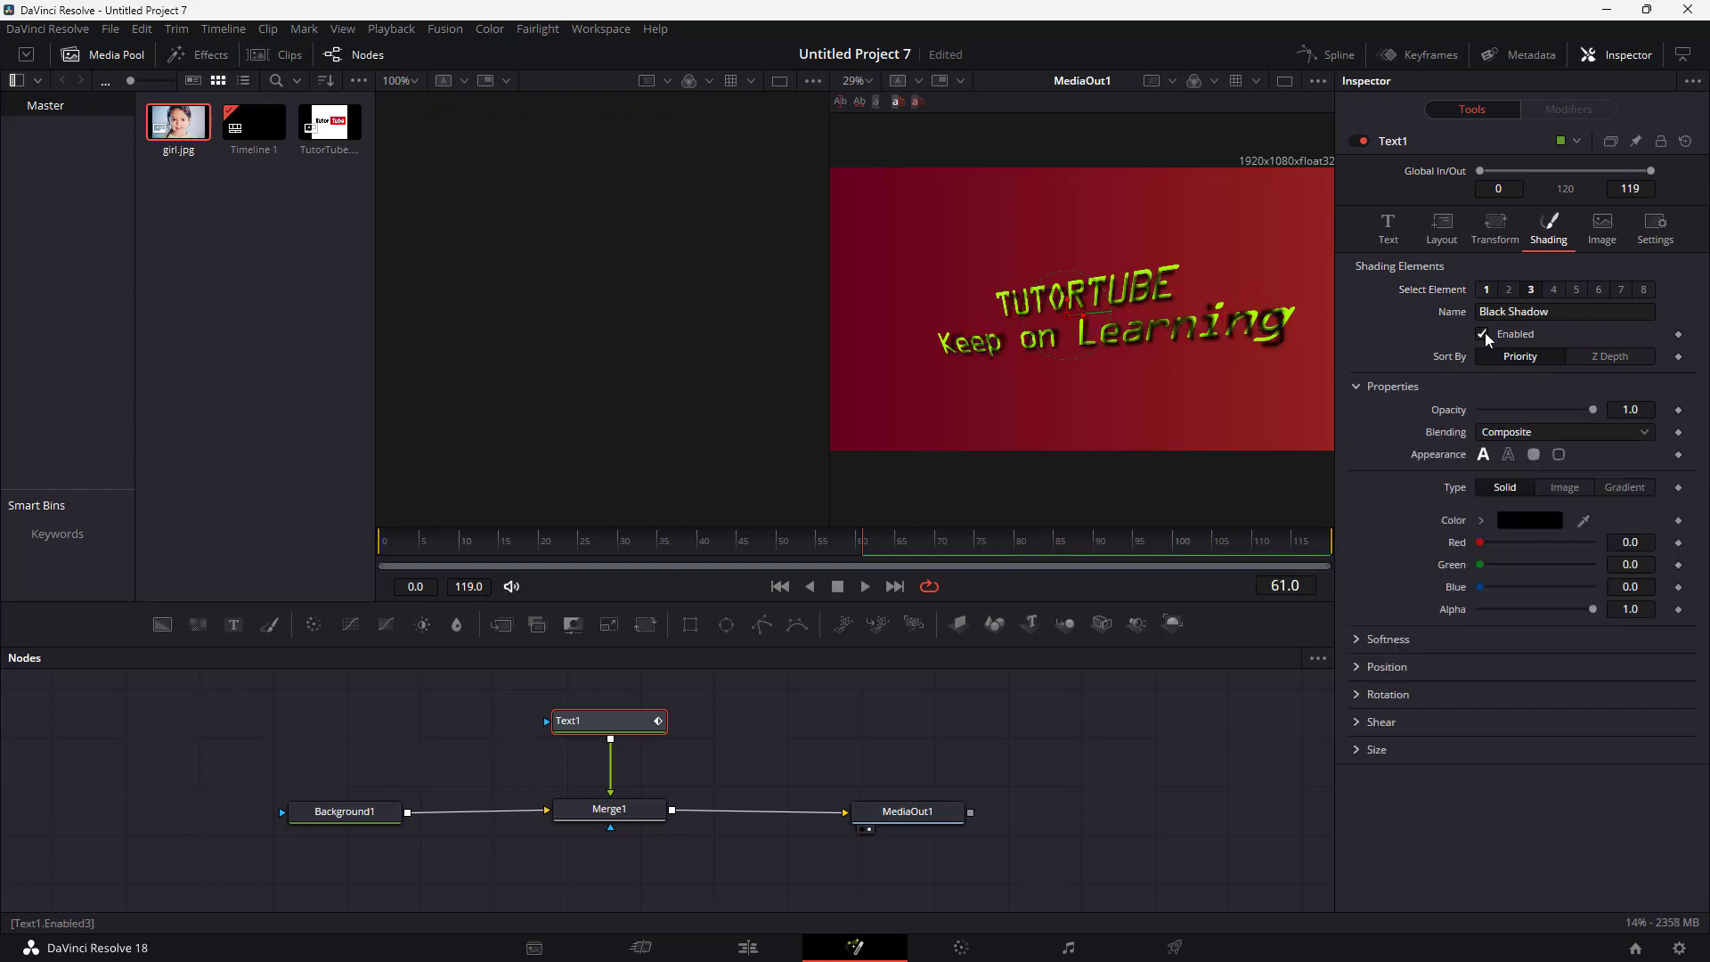
click(1483, 334)
Preview the Blue Border and the fifth shading element in turn, switching each one off again
click(1553, 289)
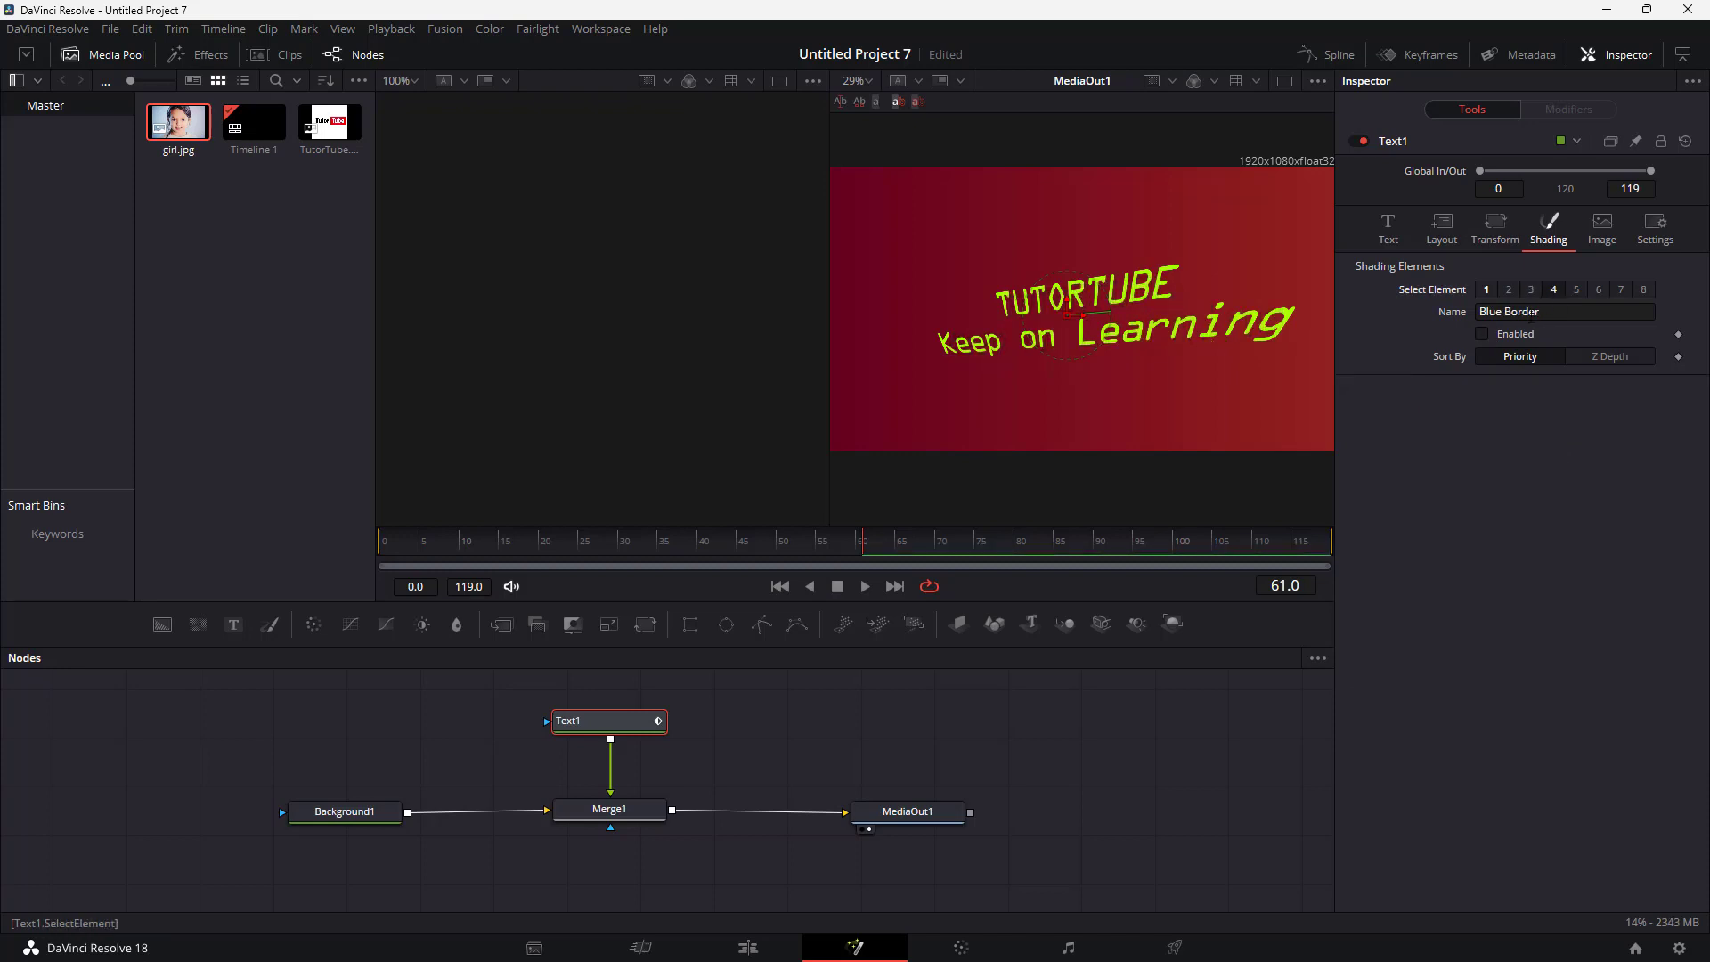
click(1481, 334)
click(1481, 334)
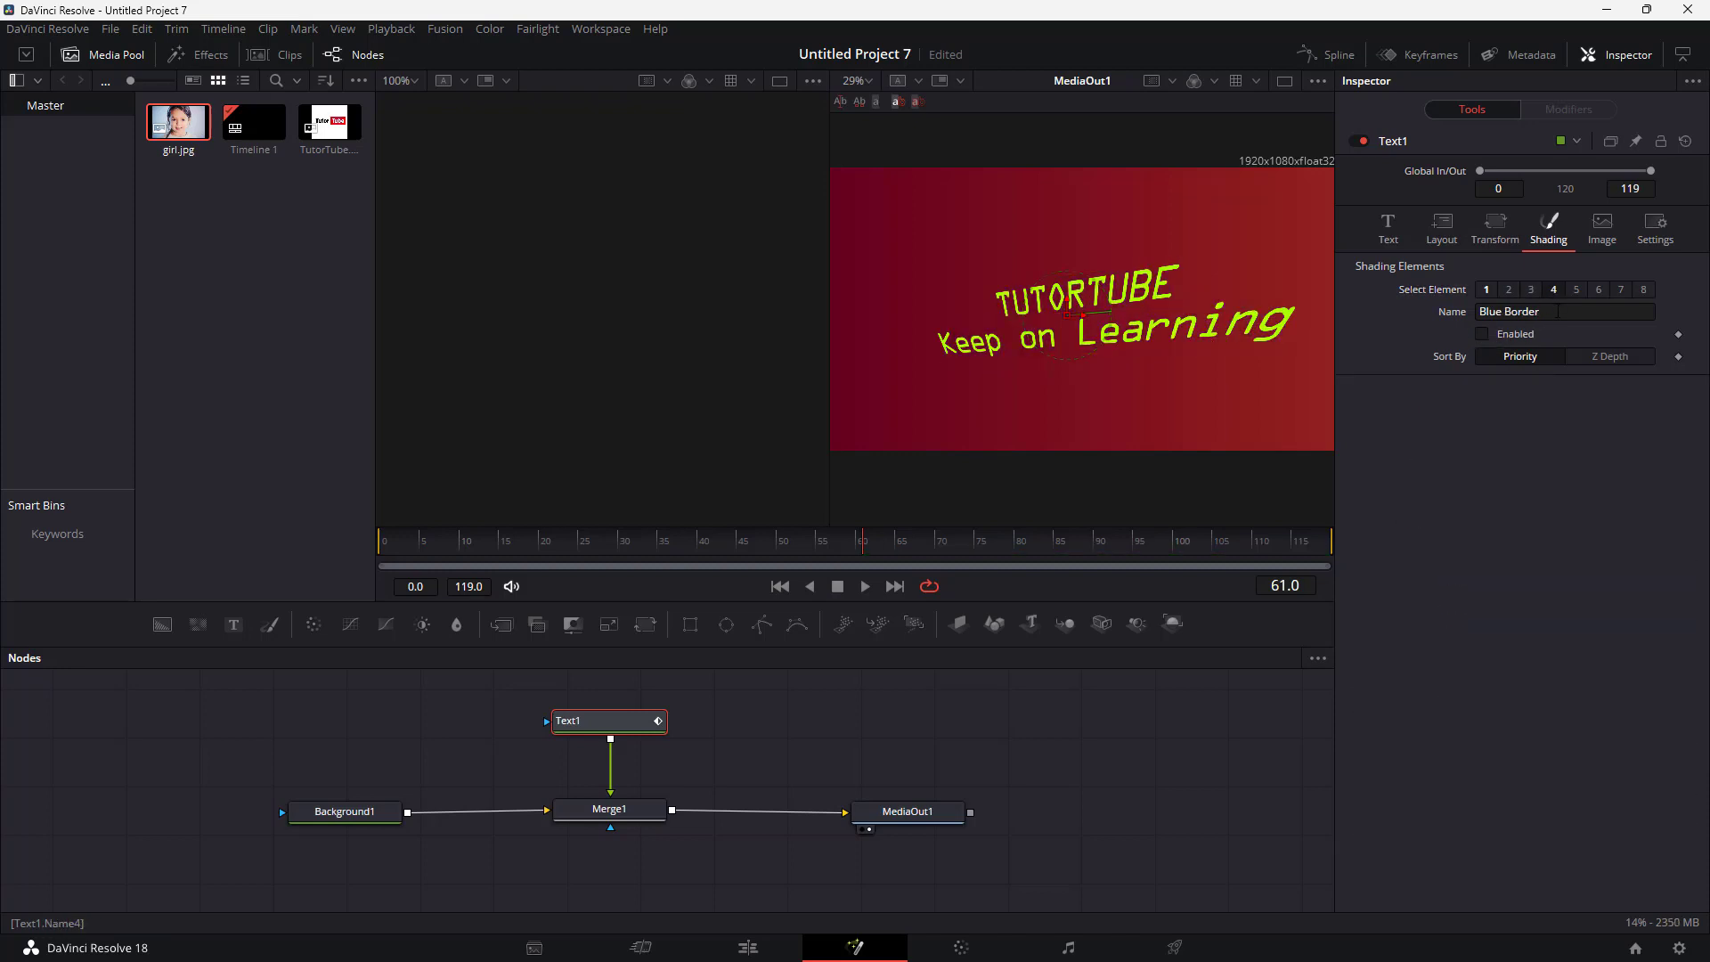
click(1575, 290)
click(1482, 334)
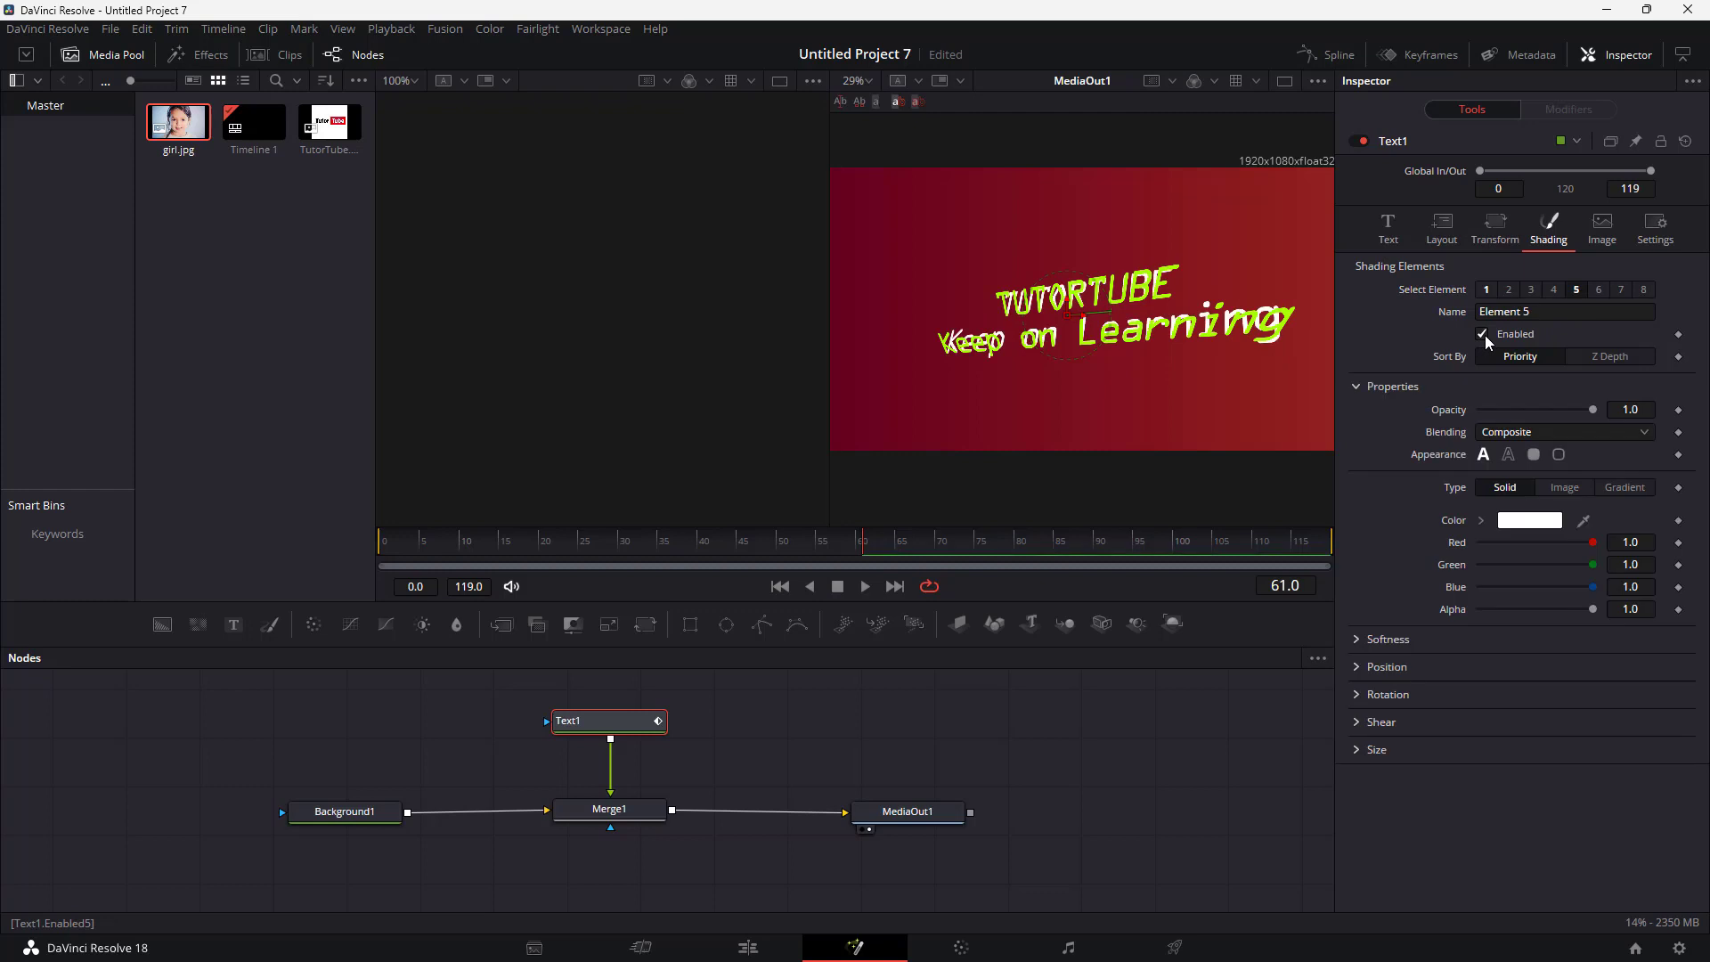
click(1483, 334)
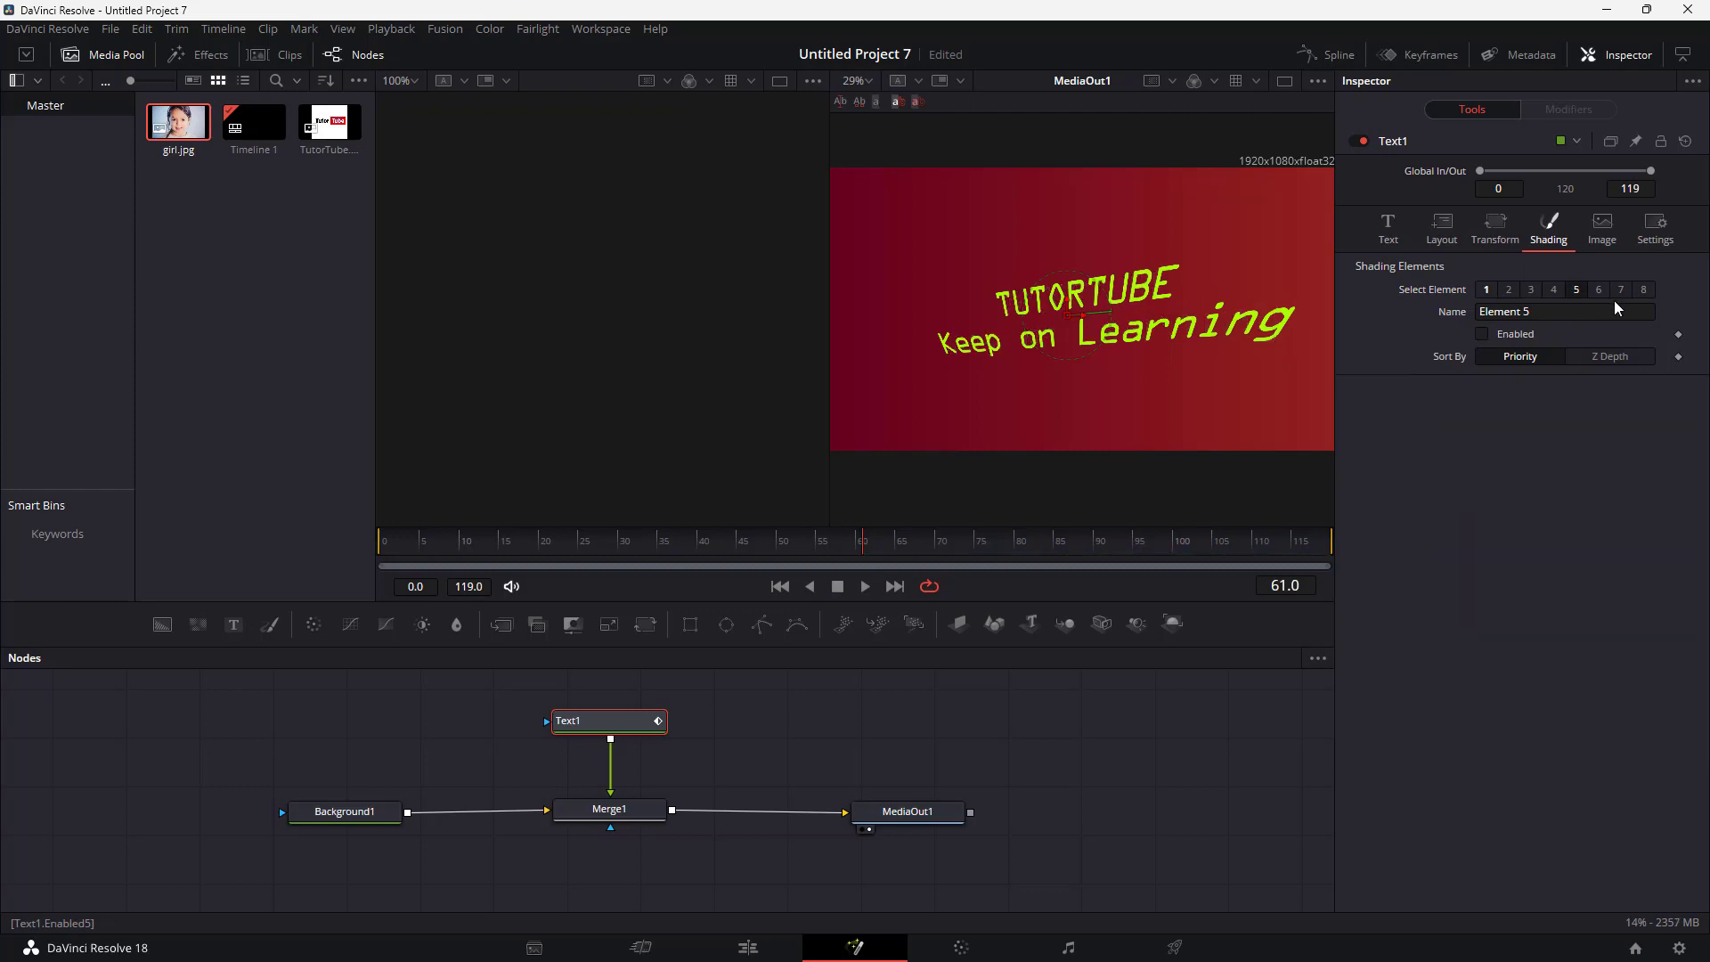
Try the sixth shading element and recheck the Blue Border, leaving both disabled
click(1481, 333)
click(1553, 290)
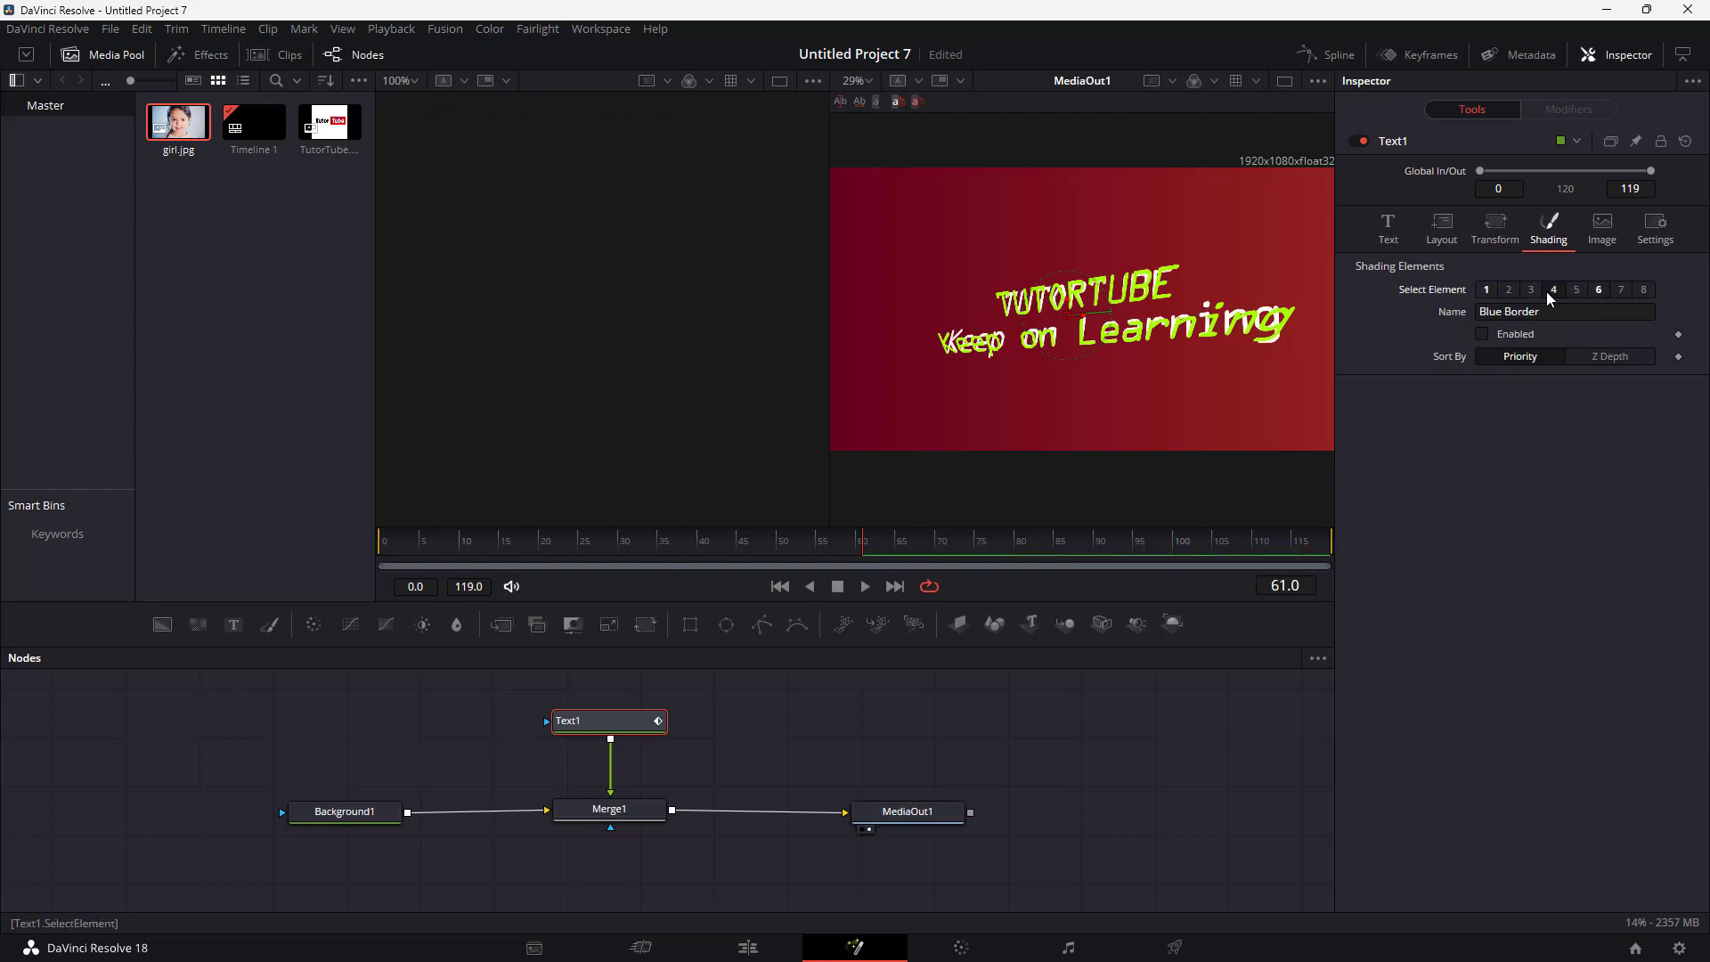
click(1482, 334)
click(1482, 334)
click(1482, 334)
click(1482, 334)
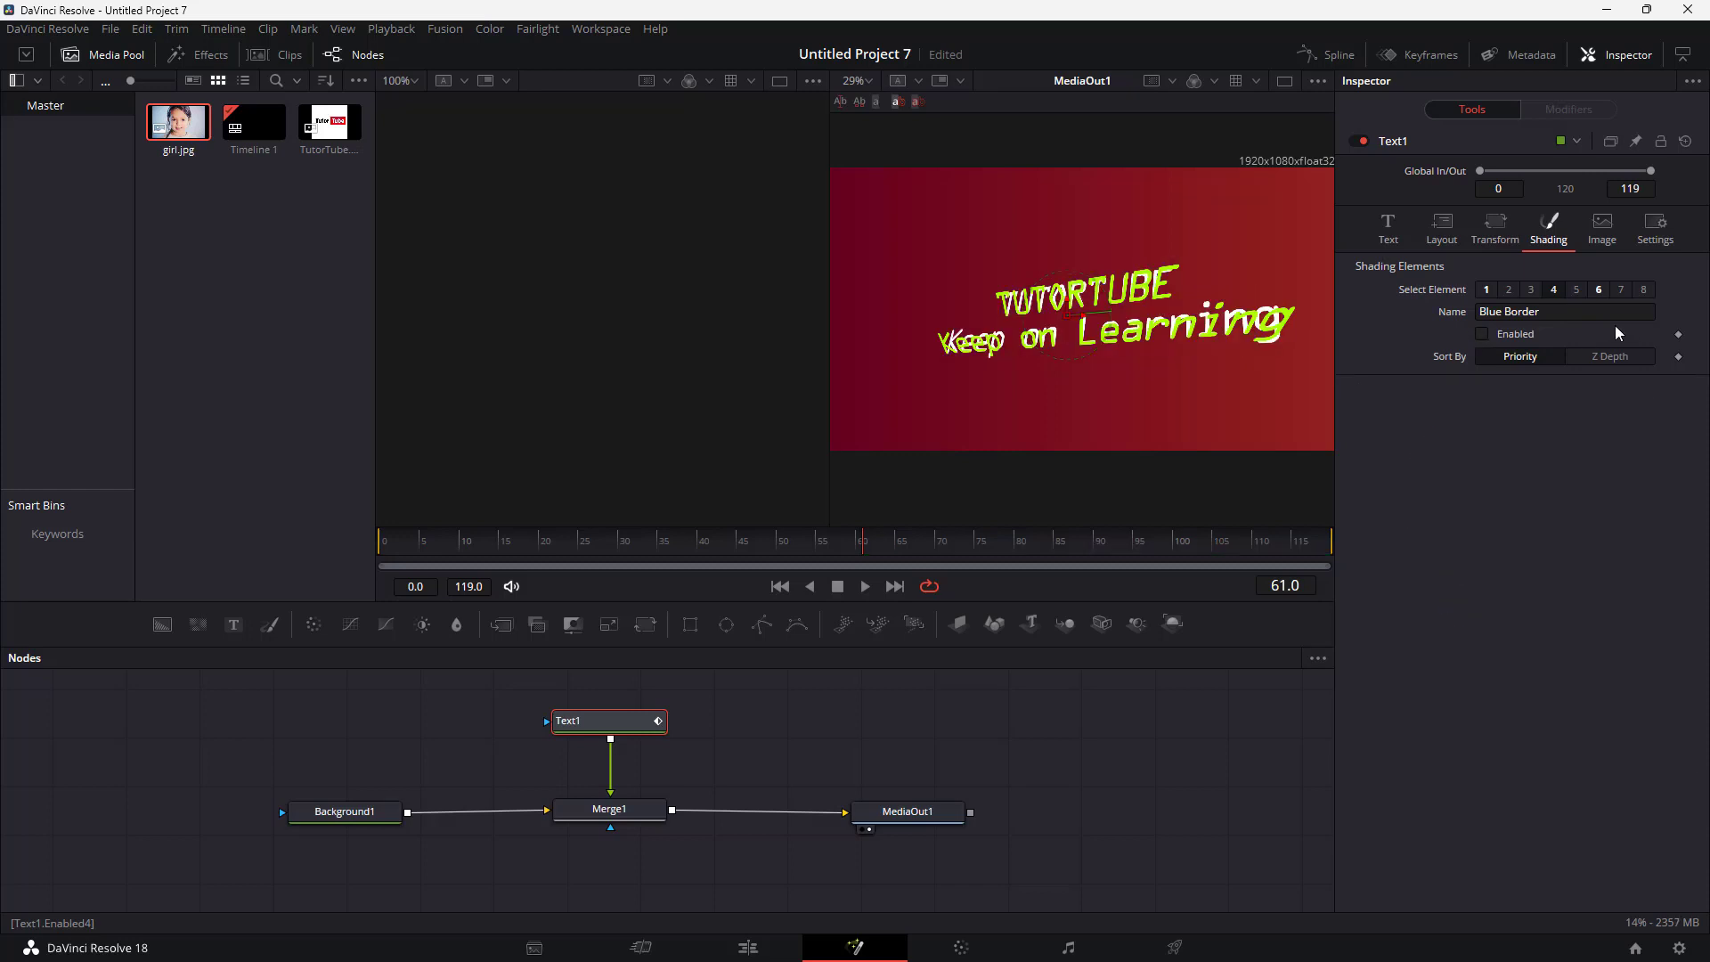
click(1599, 289)
click(1482, 334)
Preview the seventh shading element and disable it again
click(1620, 289)
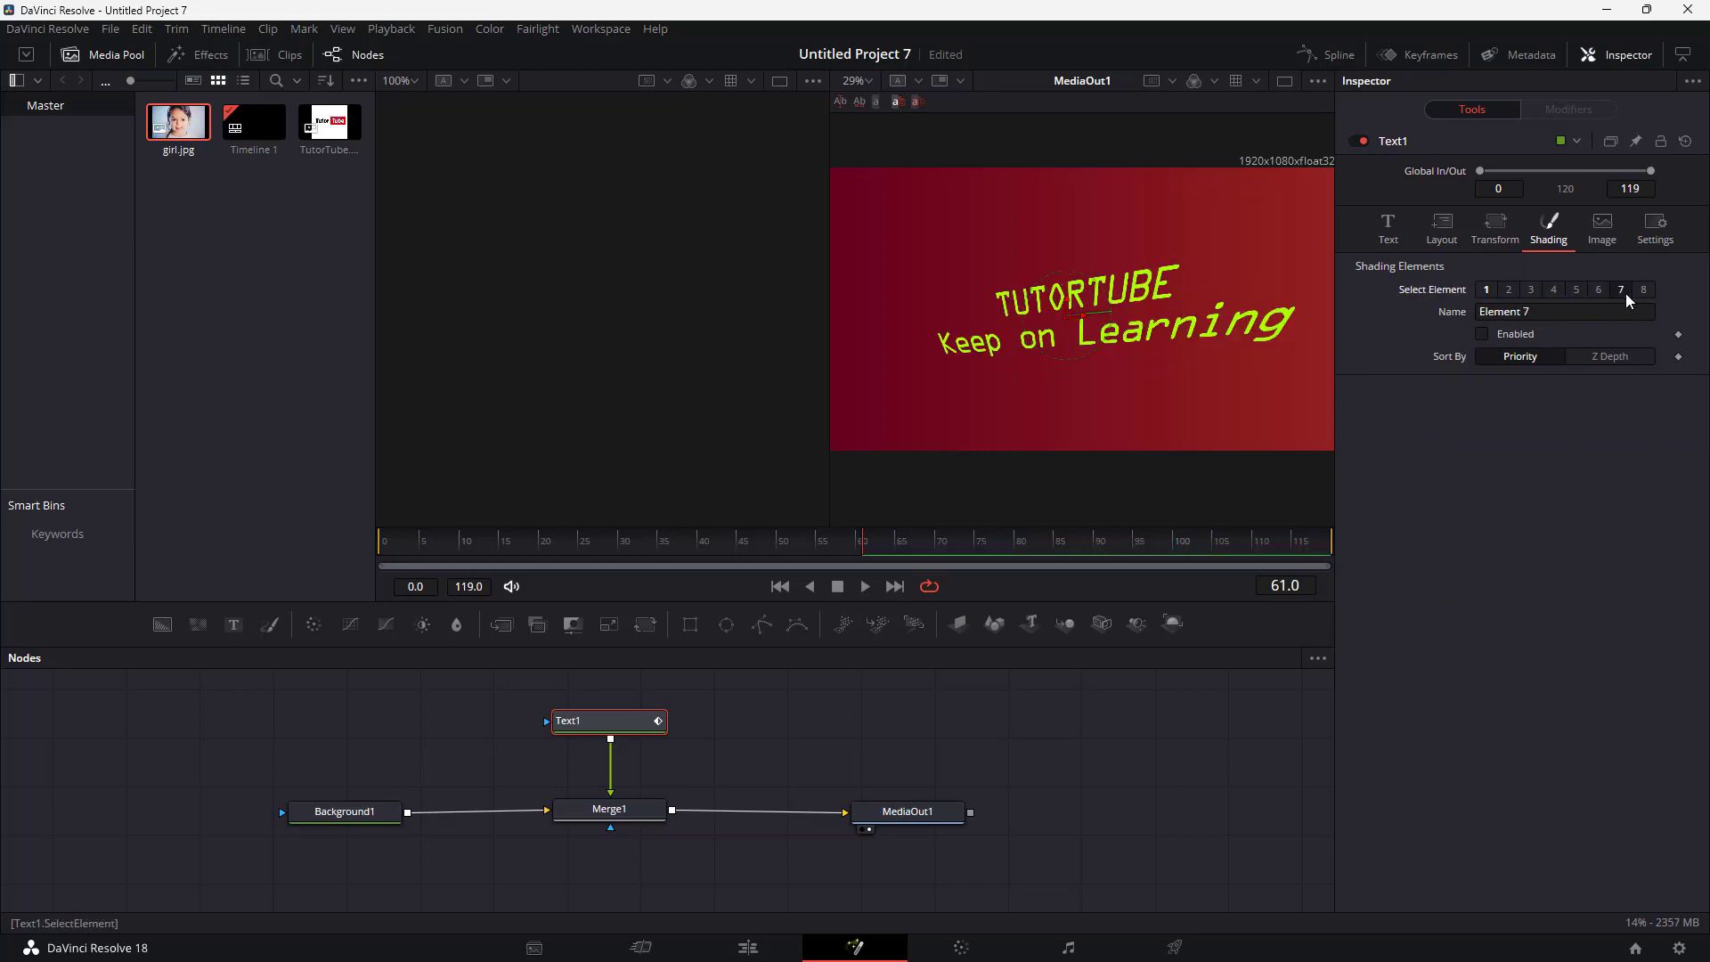
click(1481, 334)
click(1482, 334)
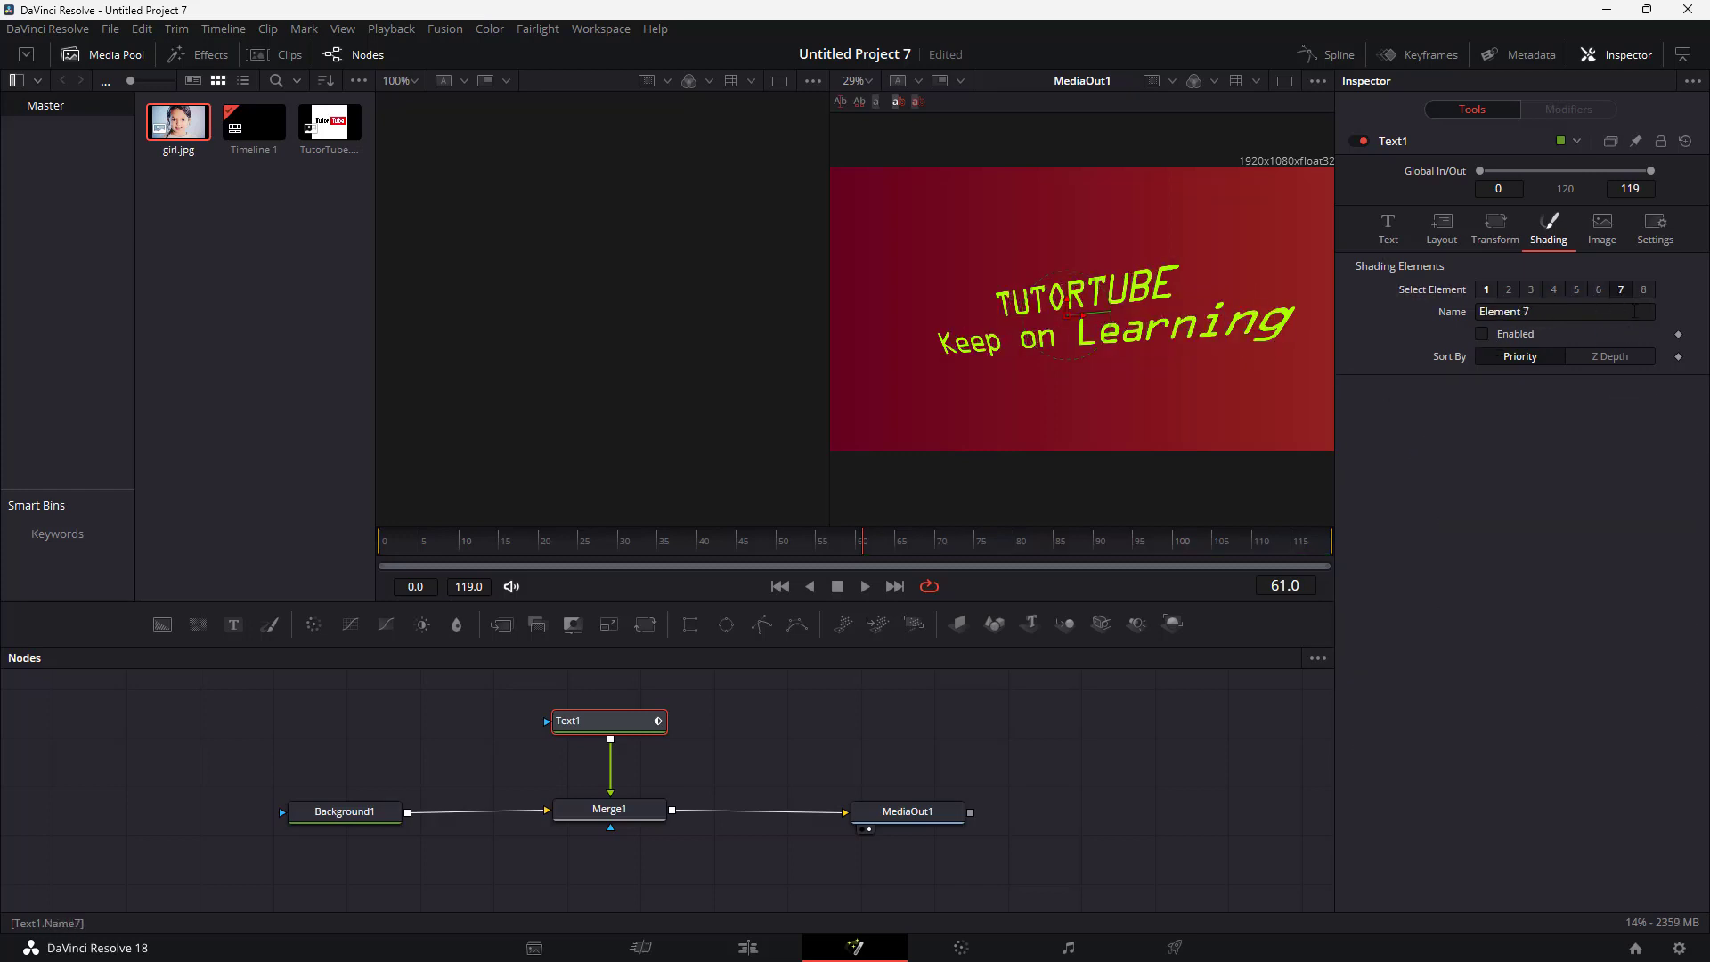
Enable the eighth shading element and color it purple with red 0.65, green 0.0 and blue 1.0
click(1643, 289)
click(1485, 337)
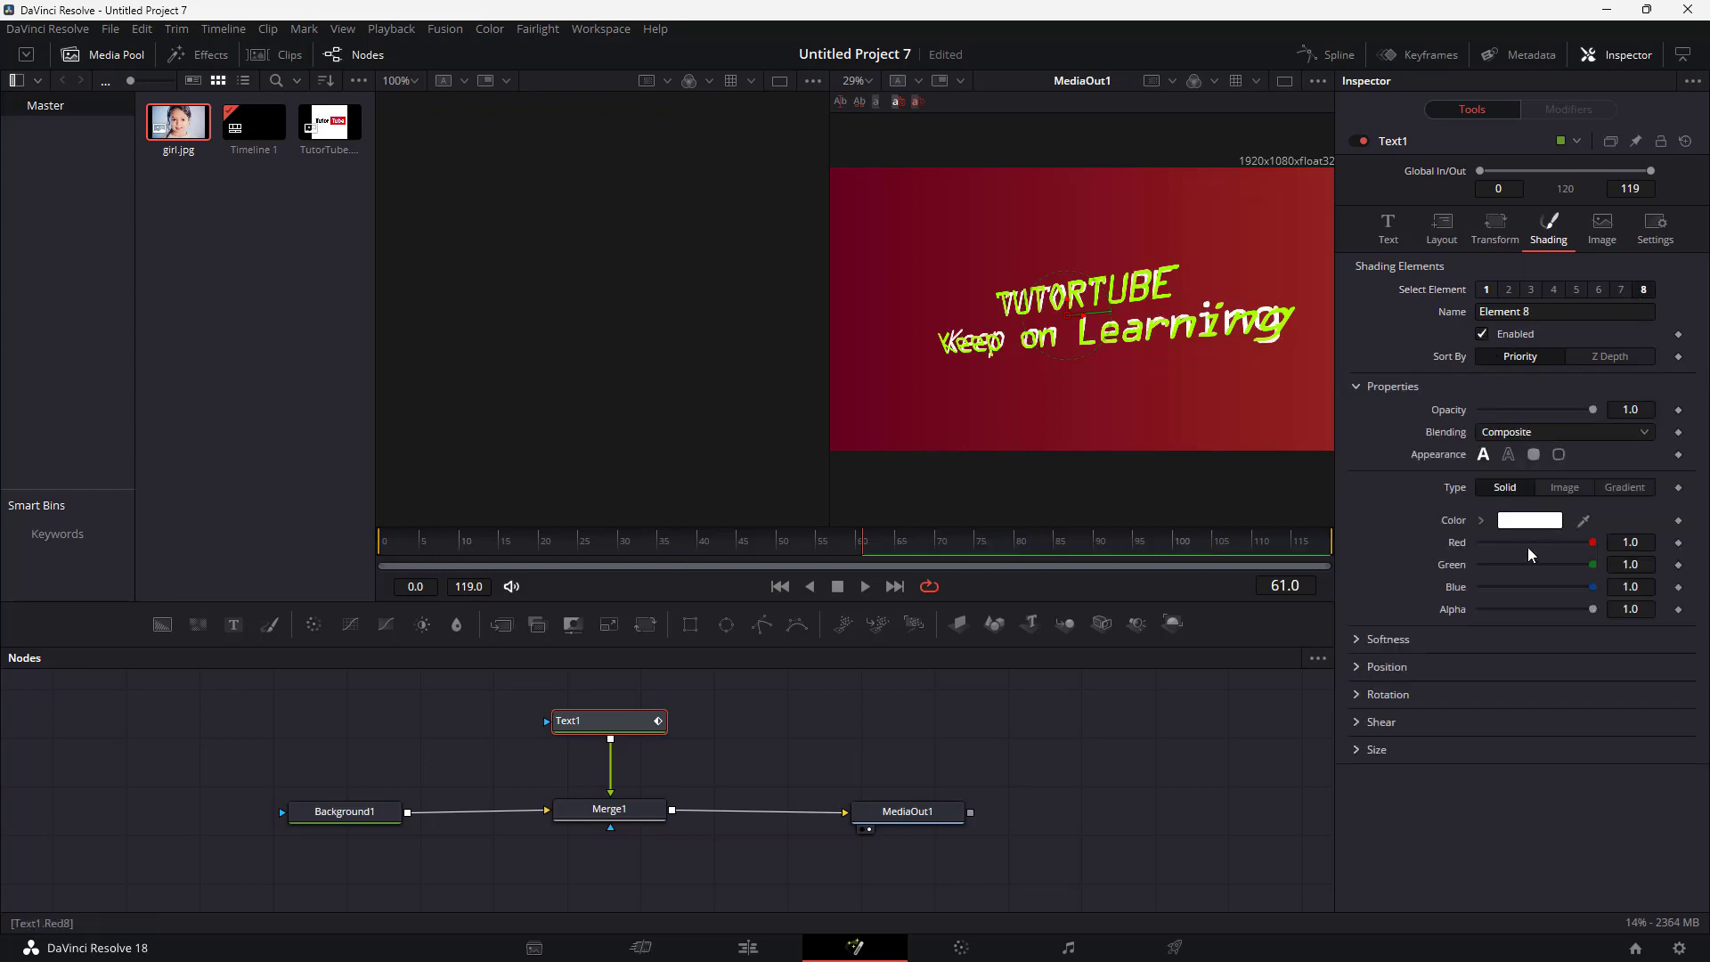
drag(1593, 542, 1425, 570)
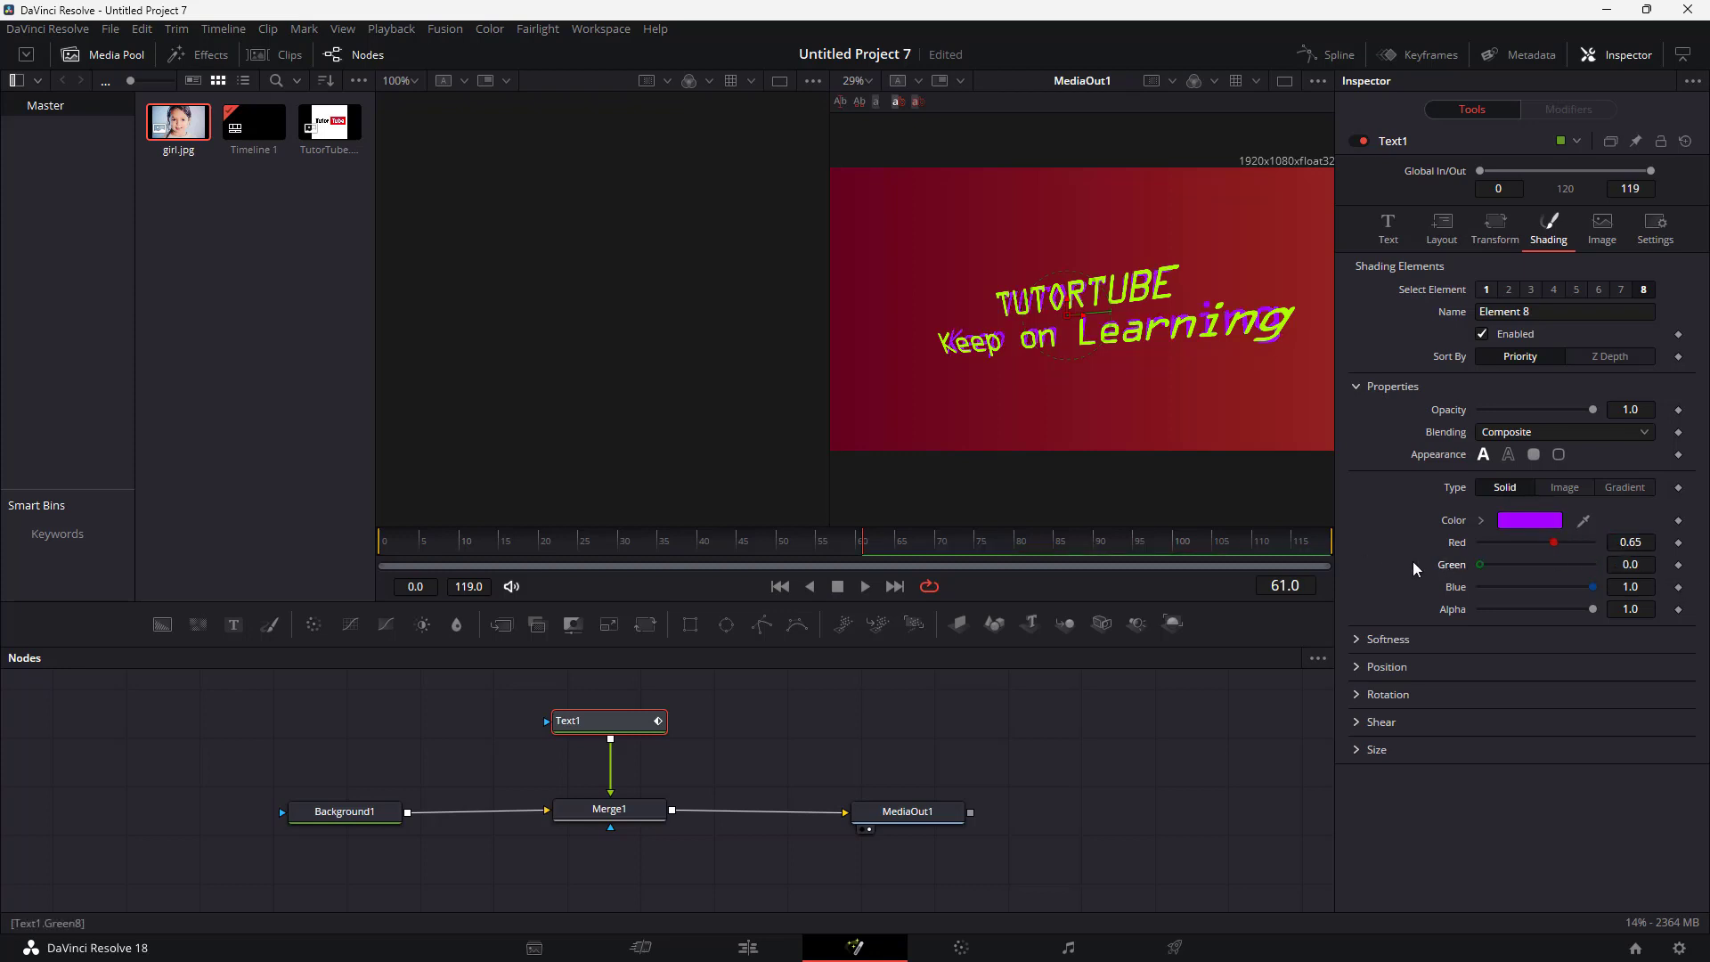
Examine the Text1 node's image and general settings, and return to its text properties
click(1606, 236)
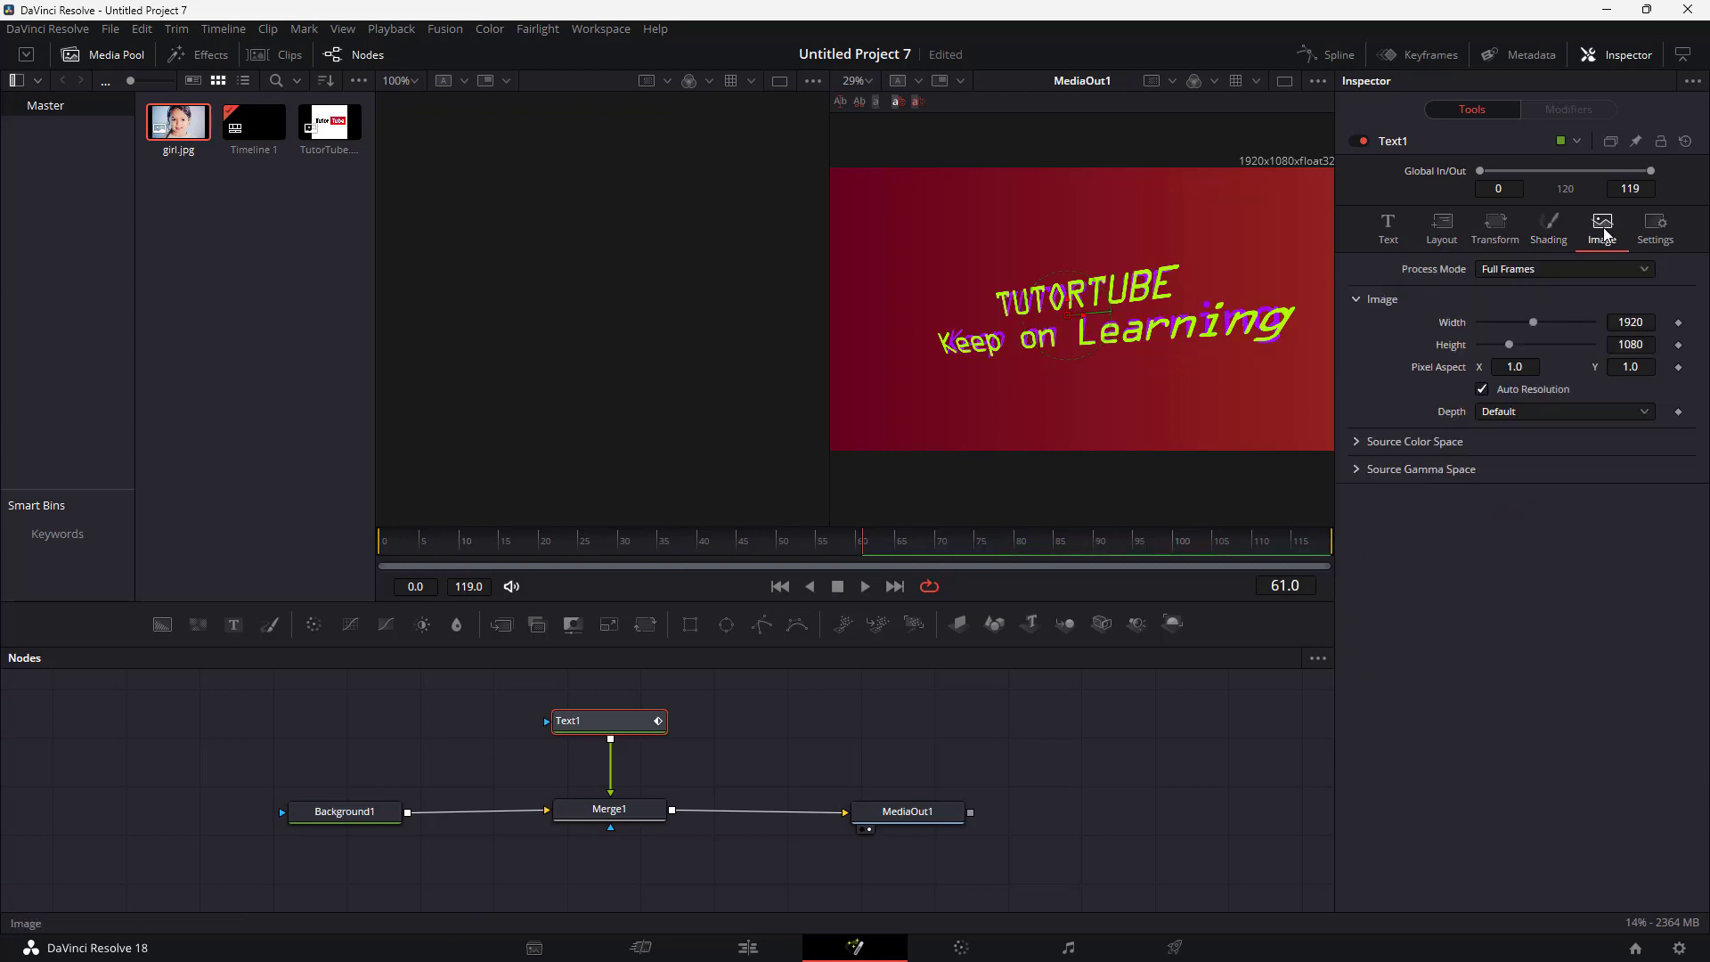
click(1656, 230)
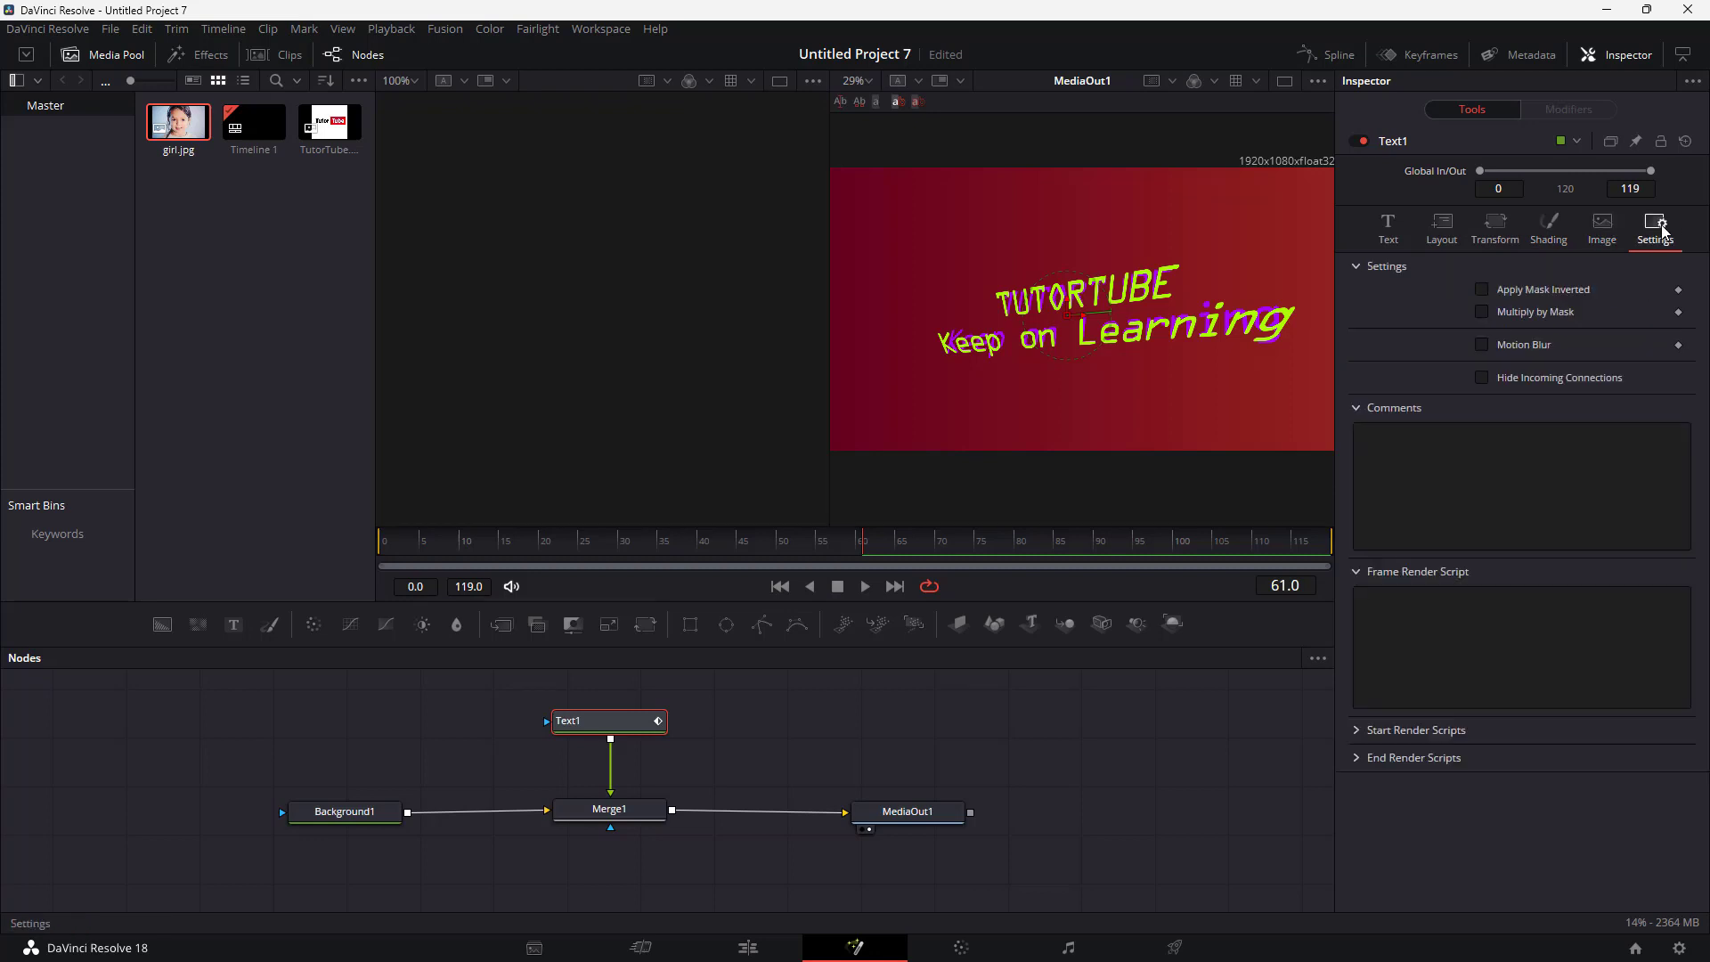
click(1601, 230)
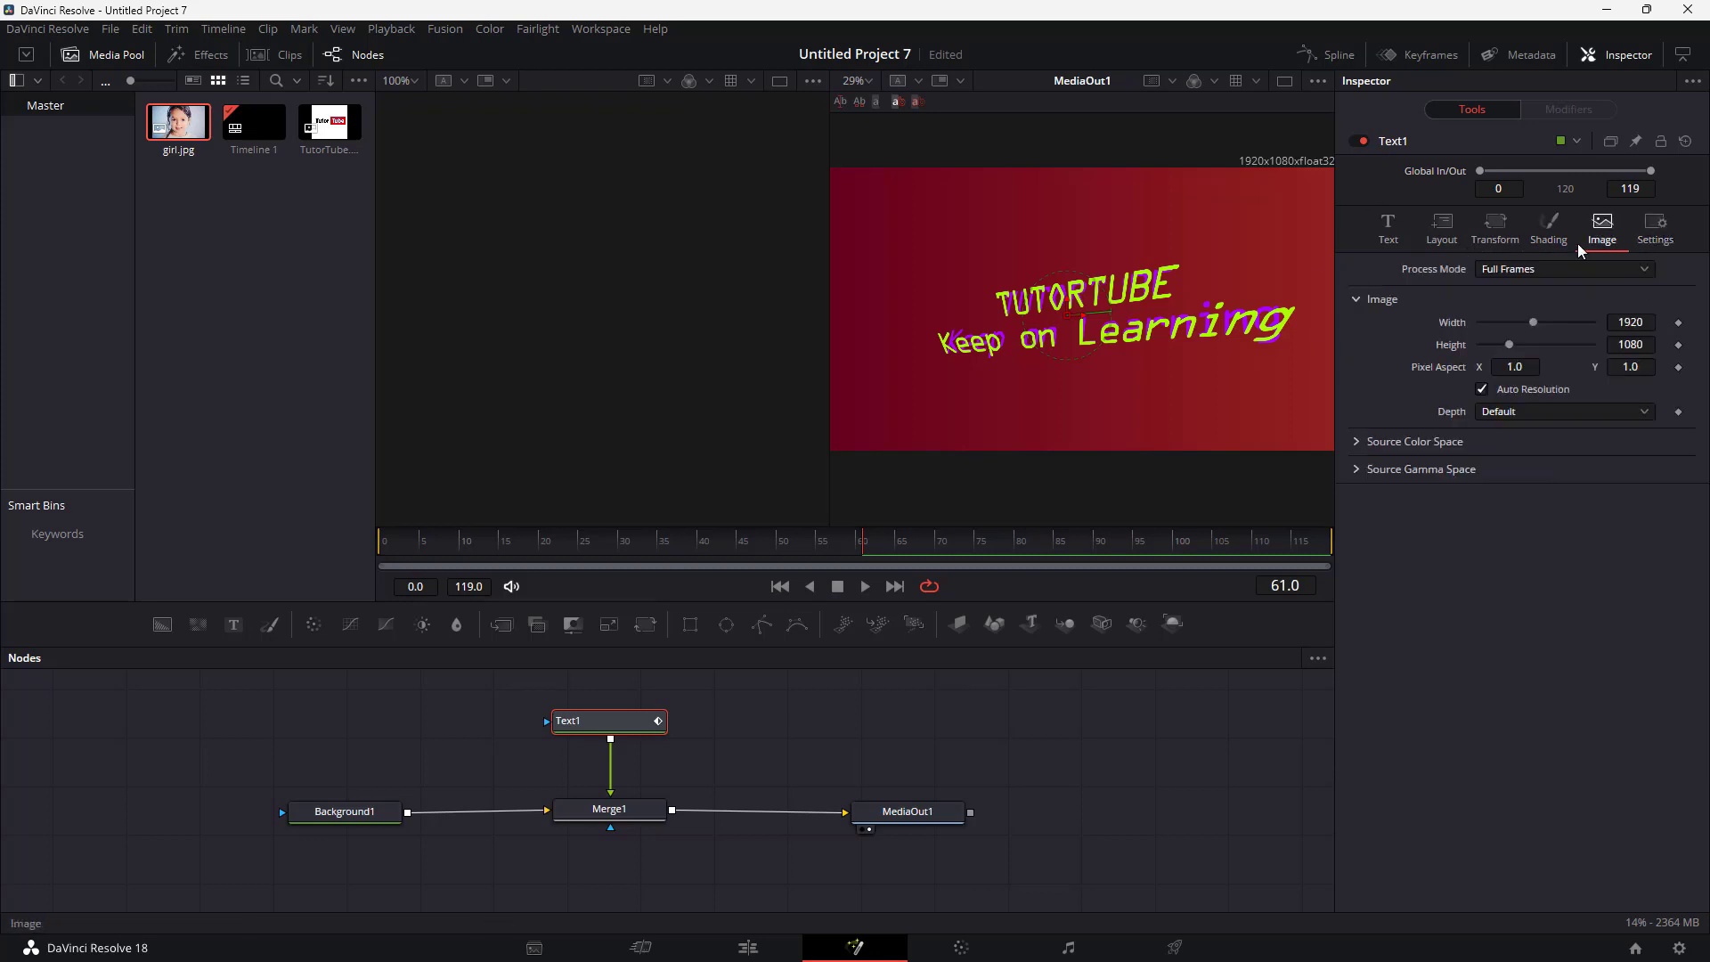
click(1389, 228)
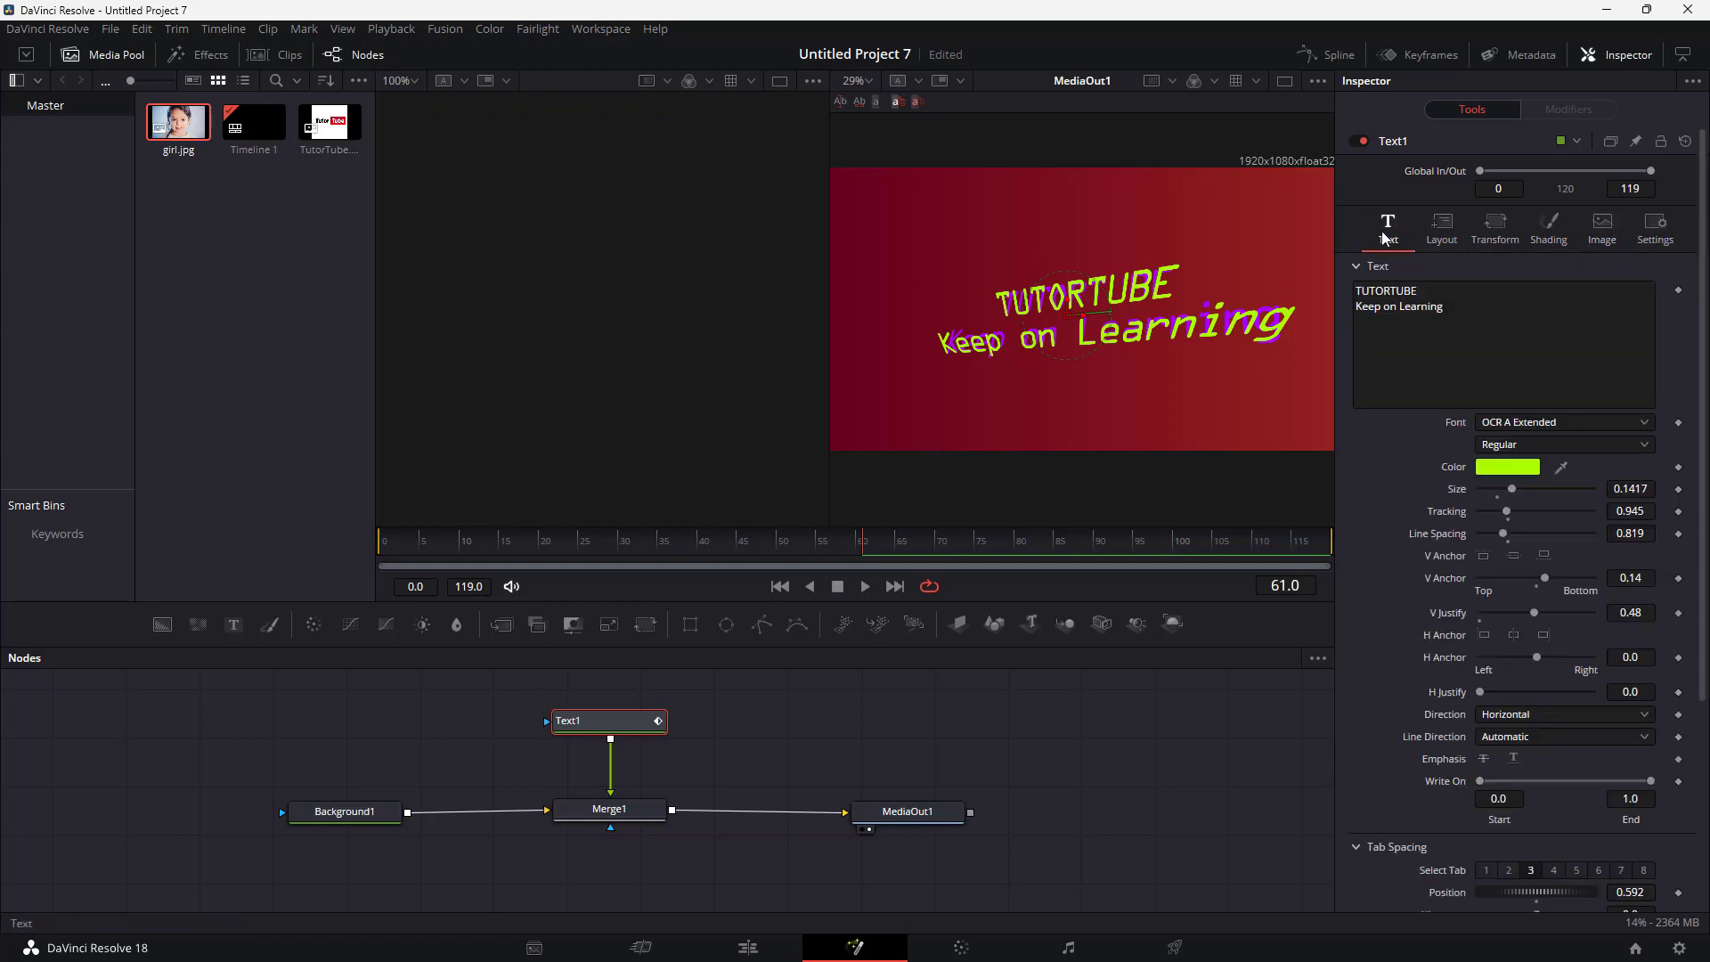
Move the Text1 and Merge1 nodes closer to MediaOut1, keeping Text1 above Merge1
drag(635, 726, 677, 719)
drag(626, 810, 717, 816)
drag(677, 712, 750, 709)
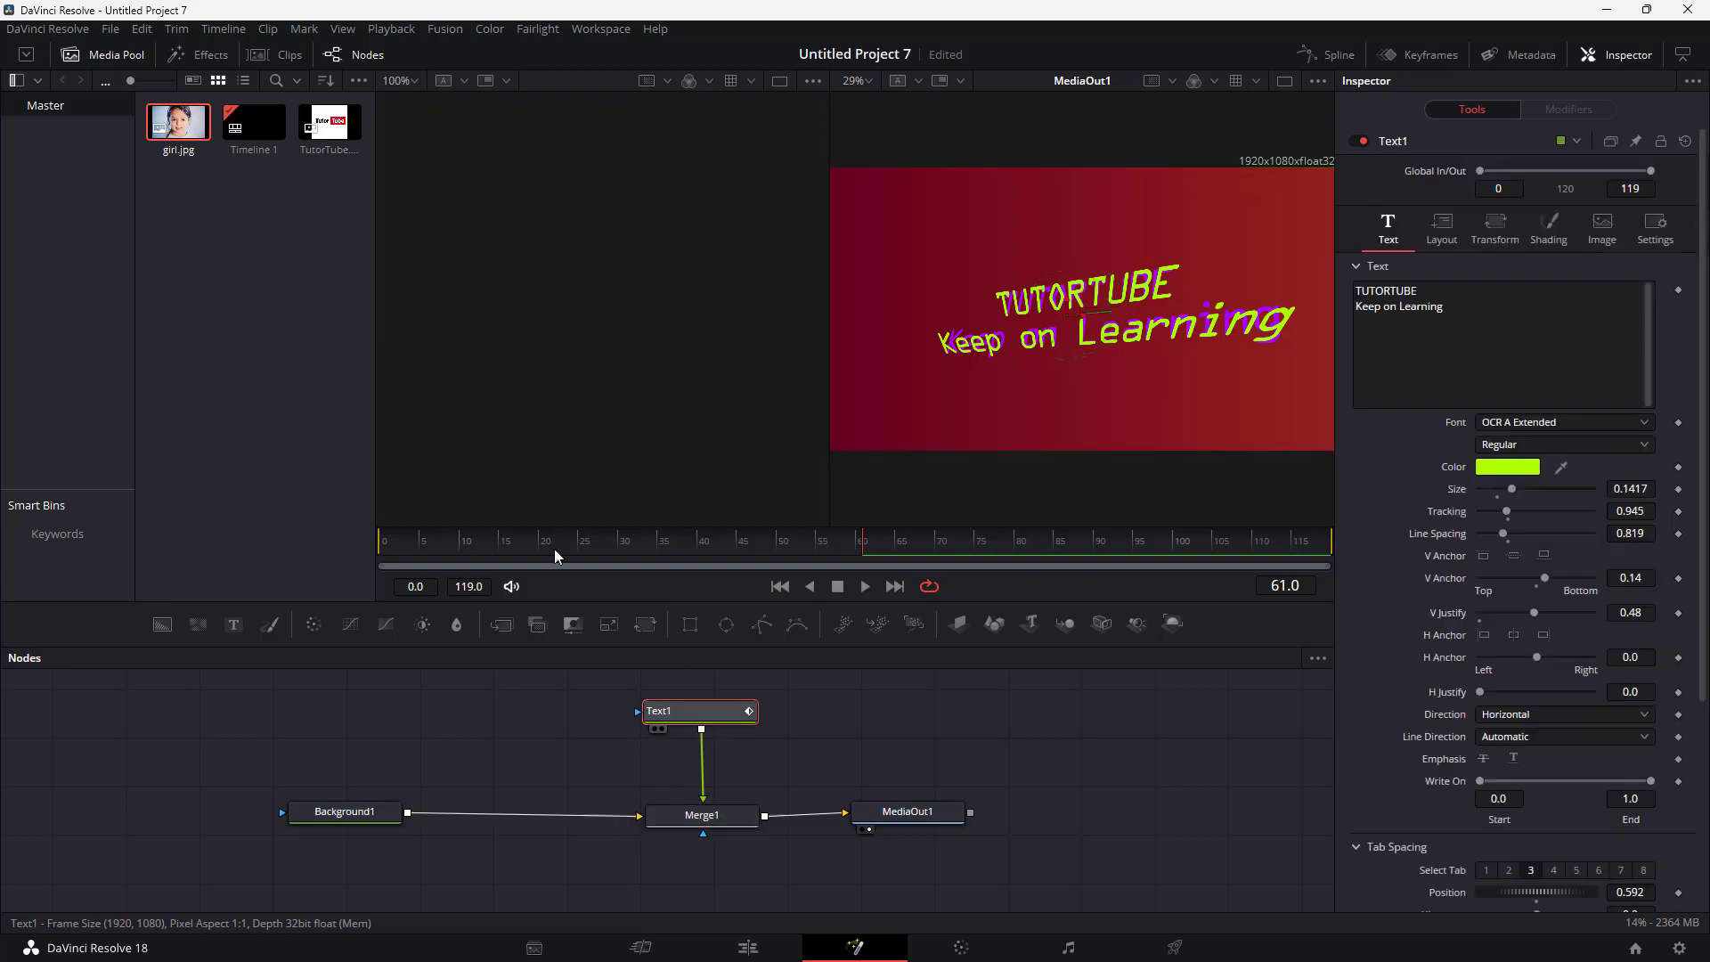
Add girl.jpg to the composition as a media node and merge it over the Background1 output
drag(179, 132, 573, 720)
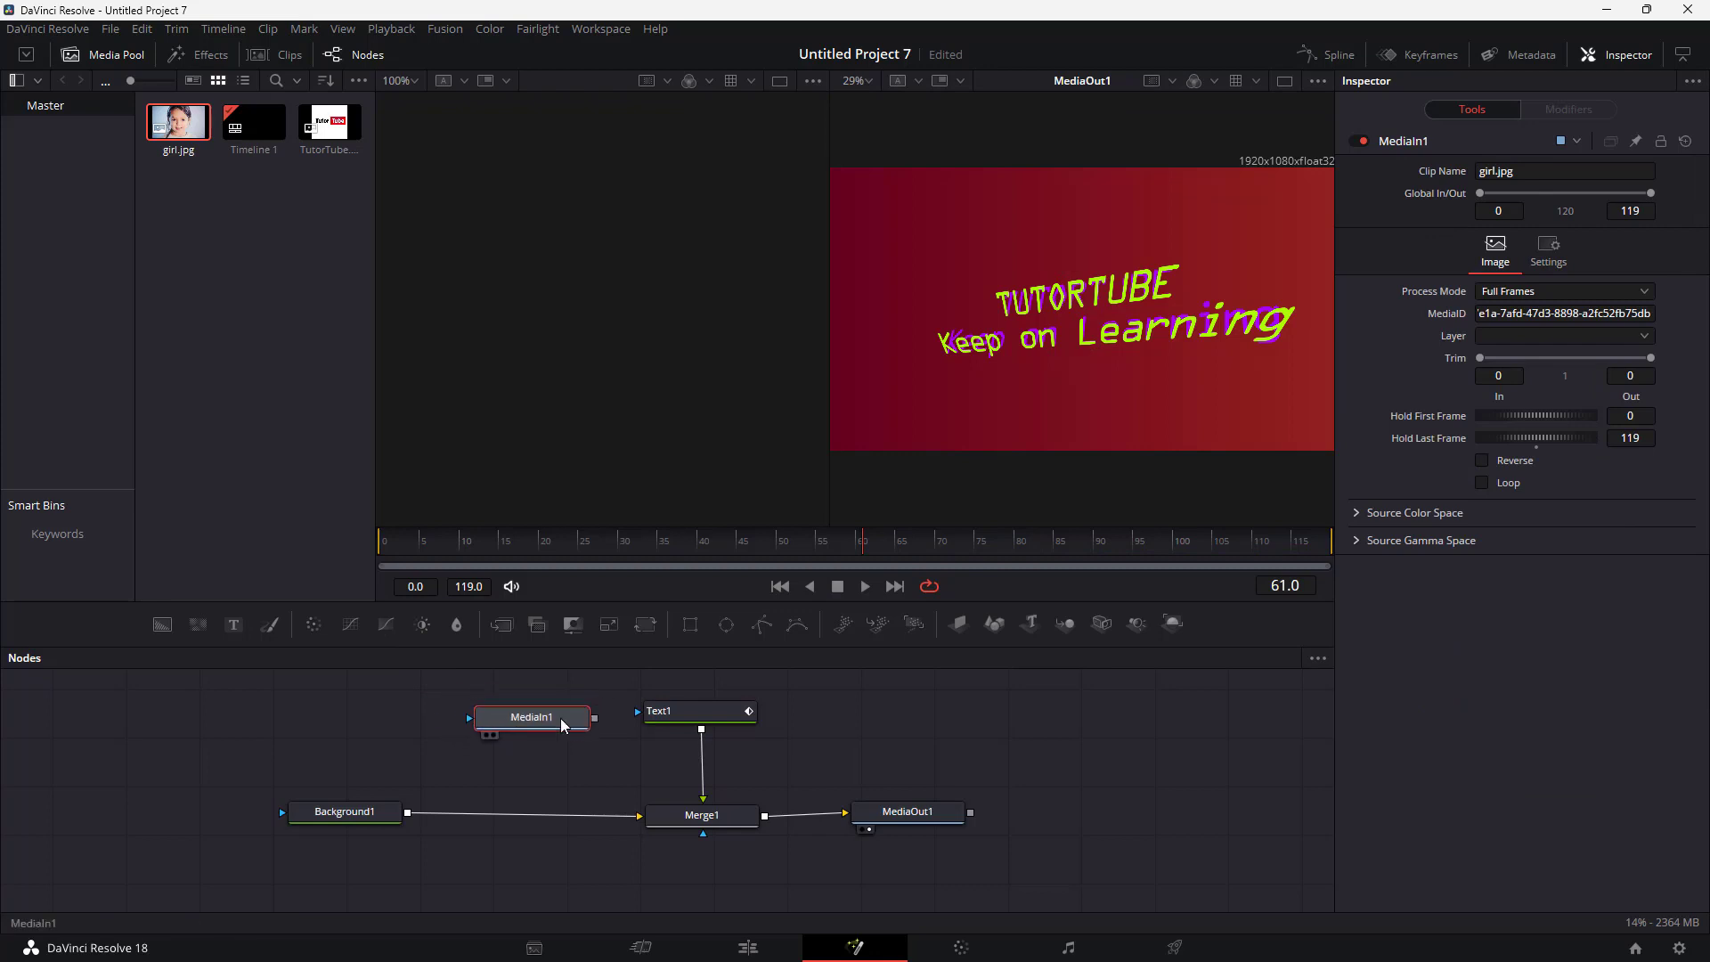
drag(386, 808, 374, 816)
drag(655, 716, 660, 711)
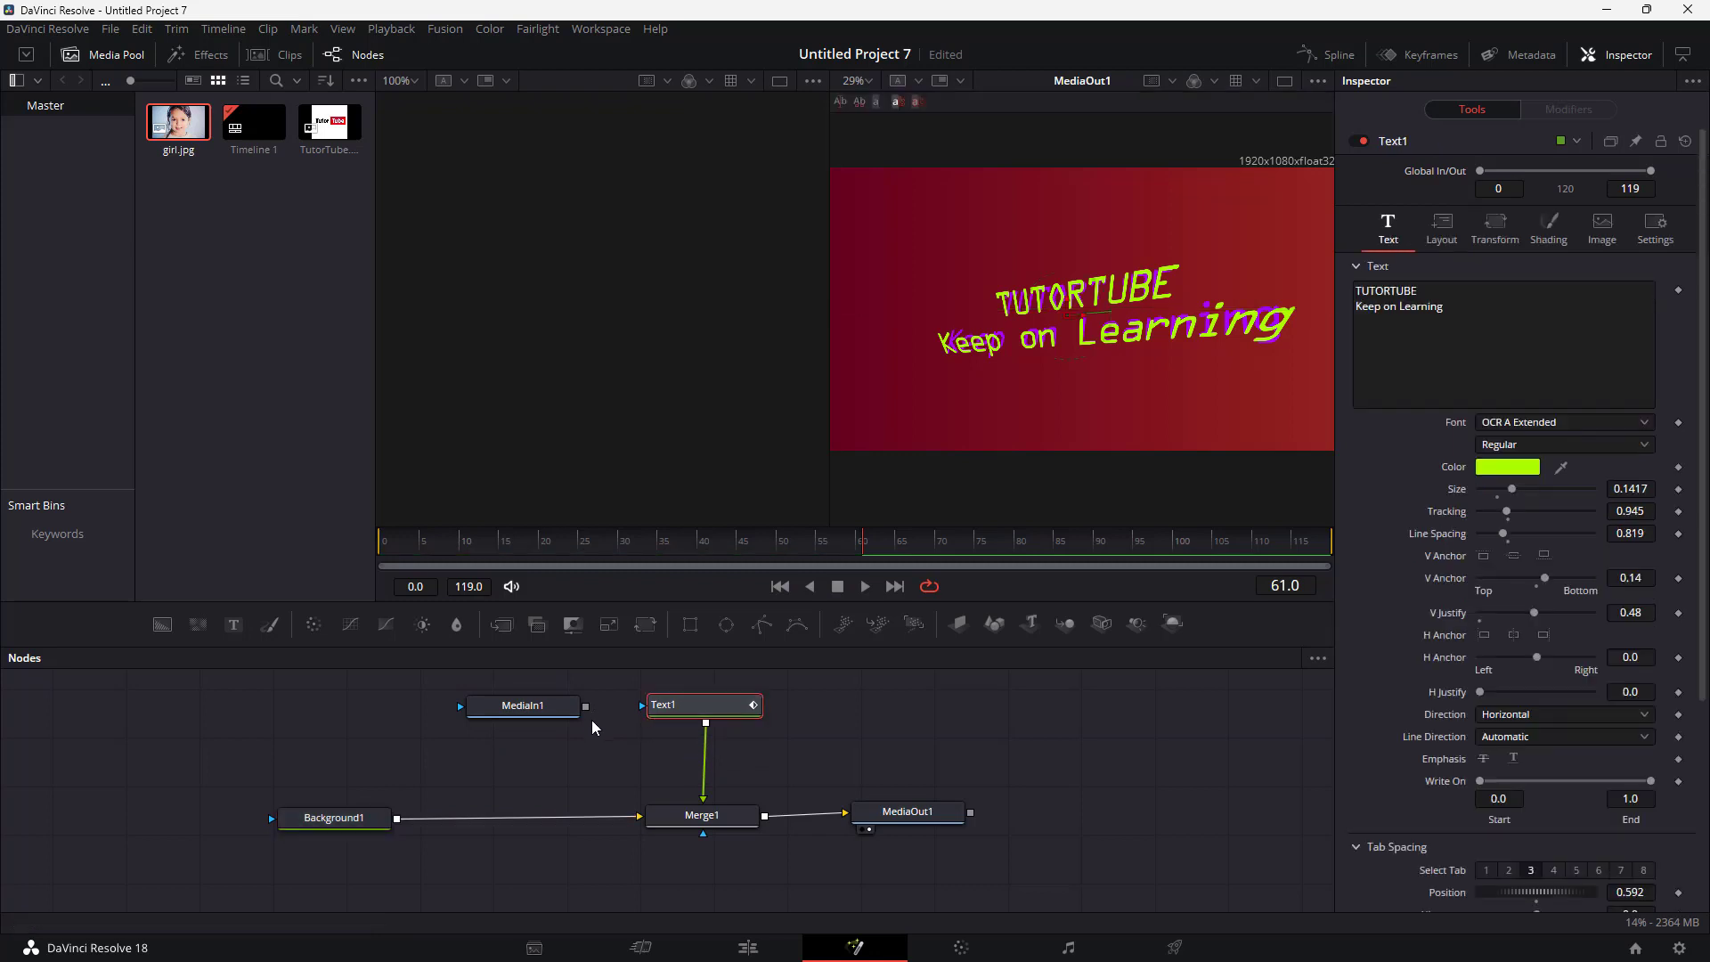
drag(585, 706, 400, 819)
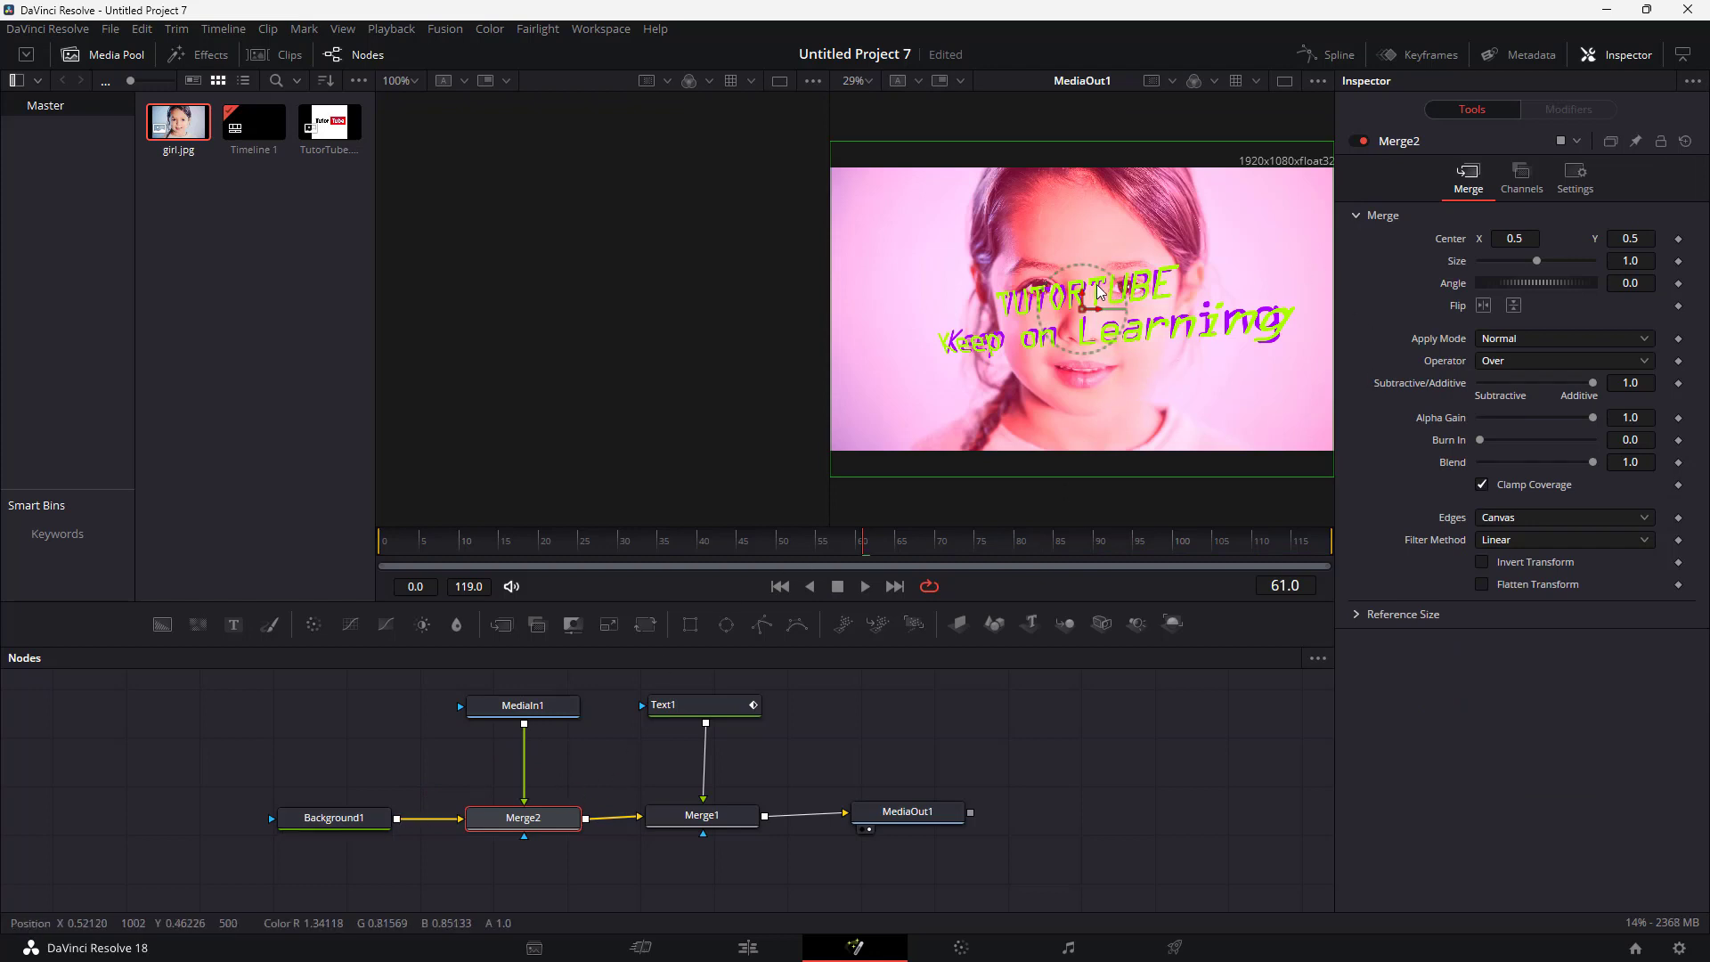
Tidy the image and Merge2 nodes, and set Merge2's alpha gain to 0.5 and burn in to 0.087
drag(559, 705, 551, 706)
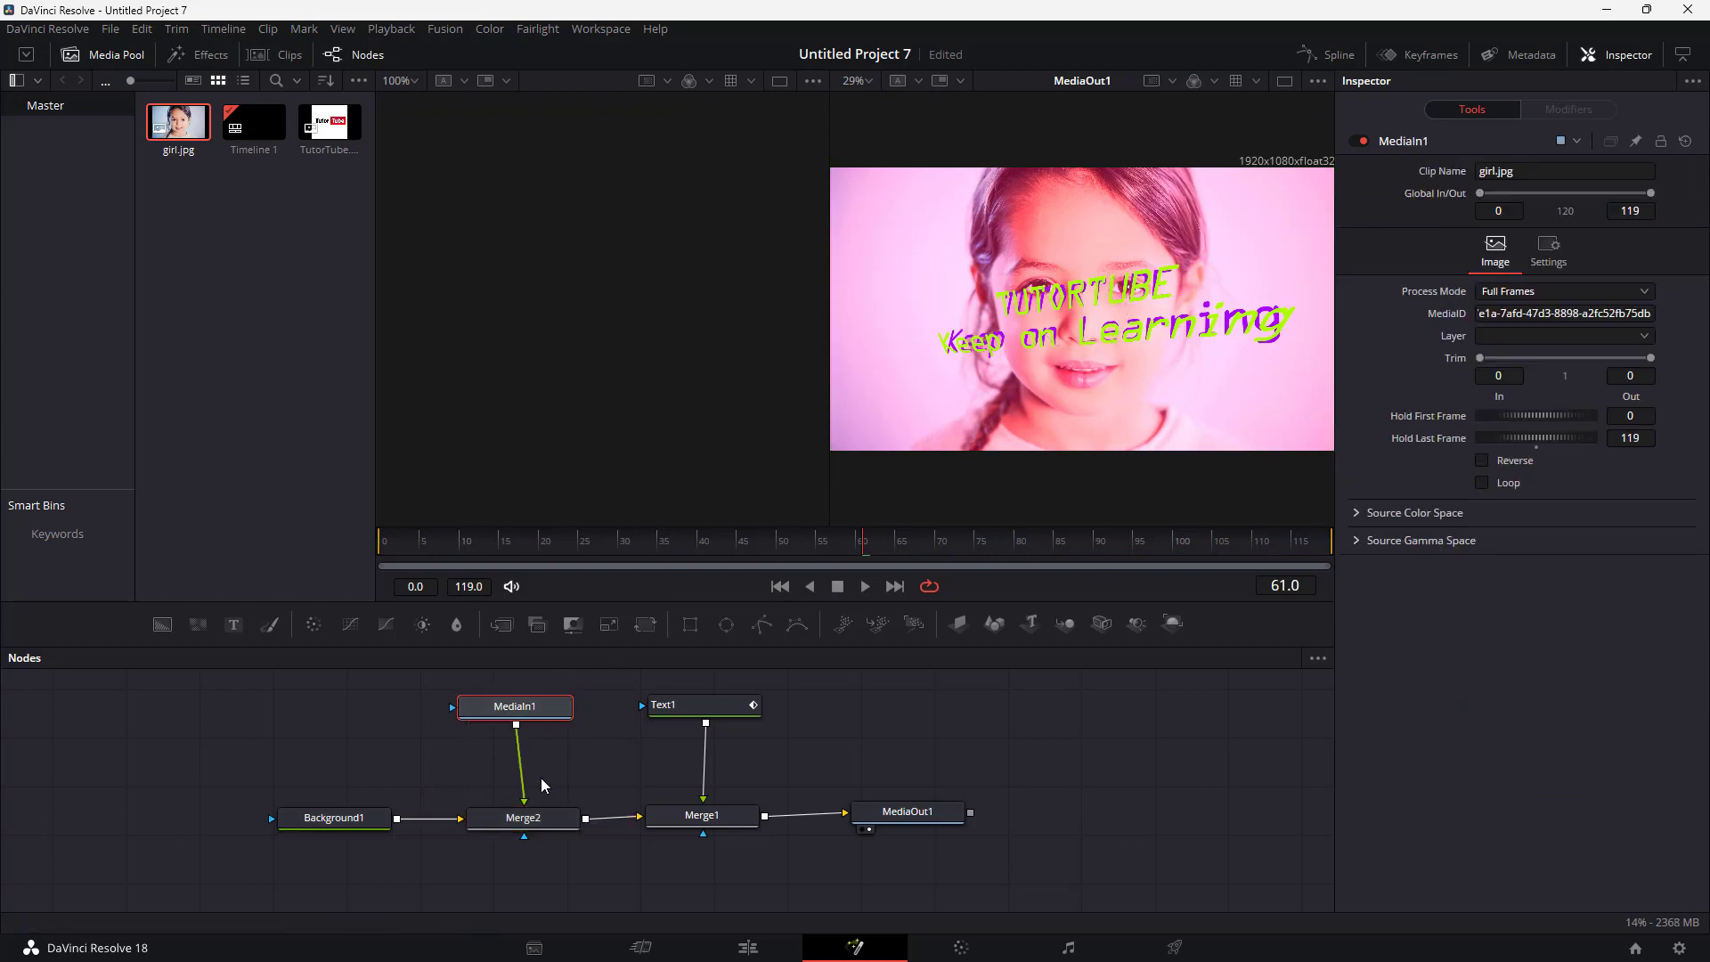
drag(544, 820, 523, 813)
click(531, 708)
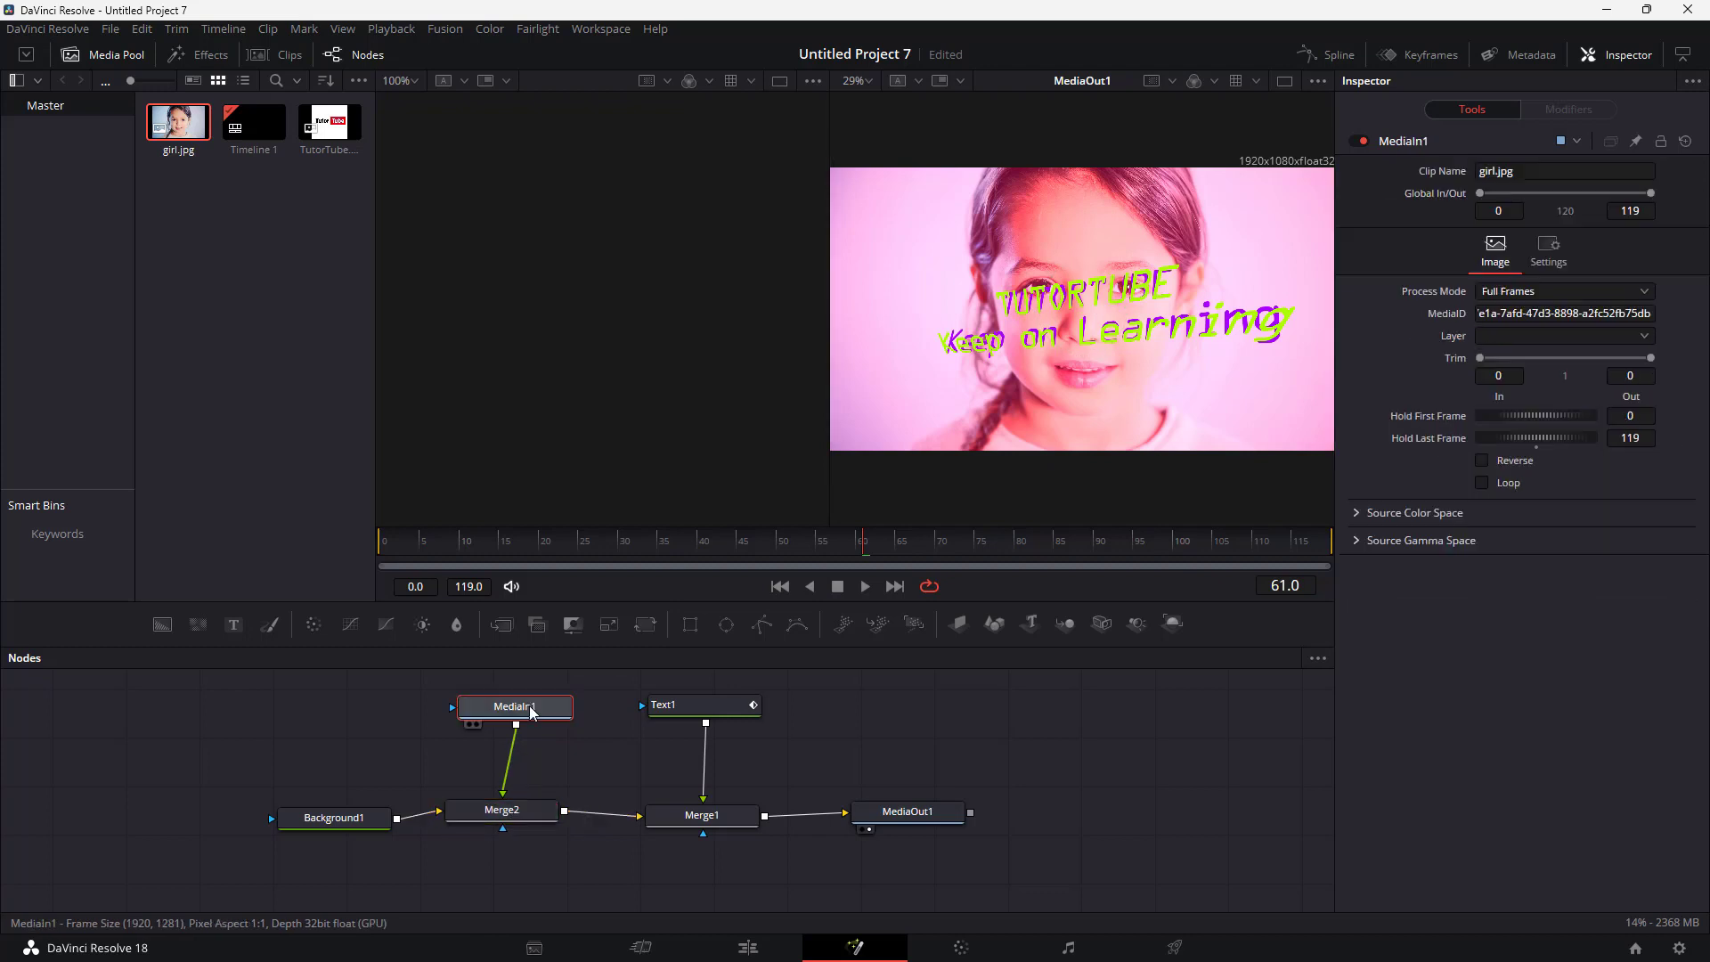
click(504, 812)
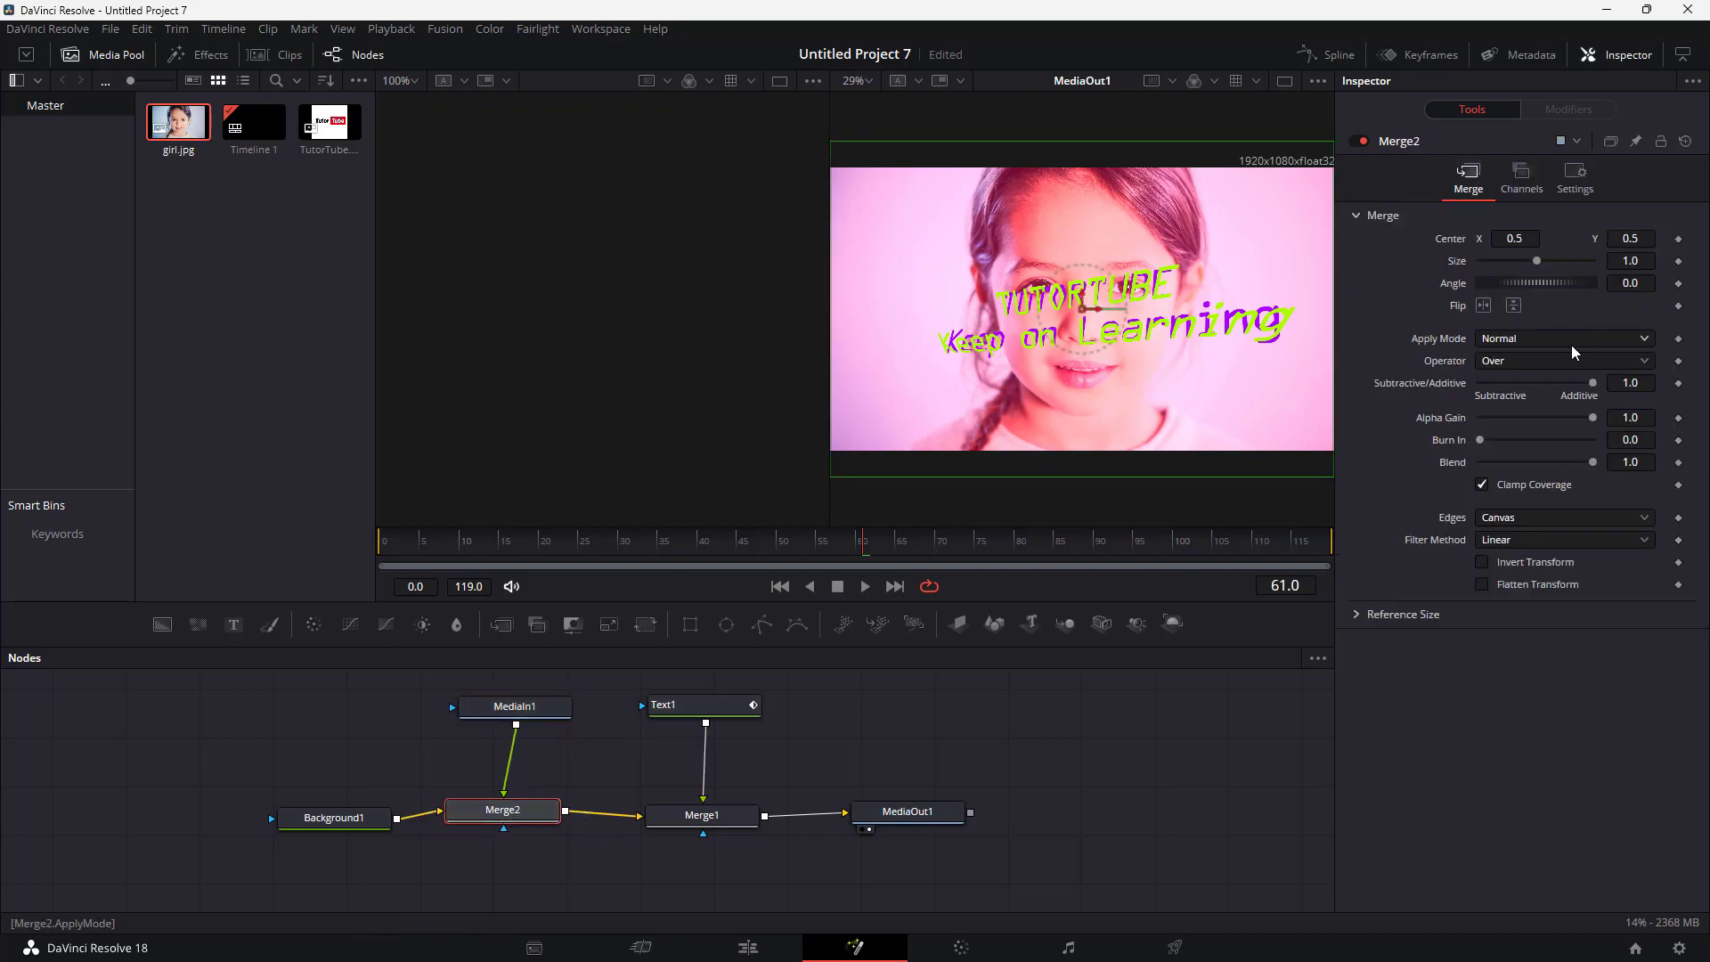
click(1577, 424)
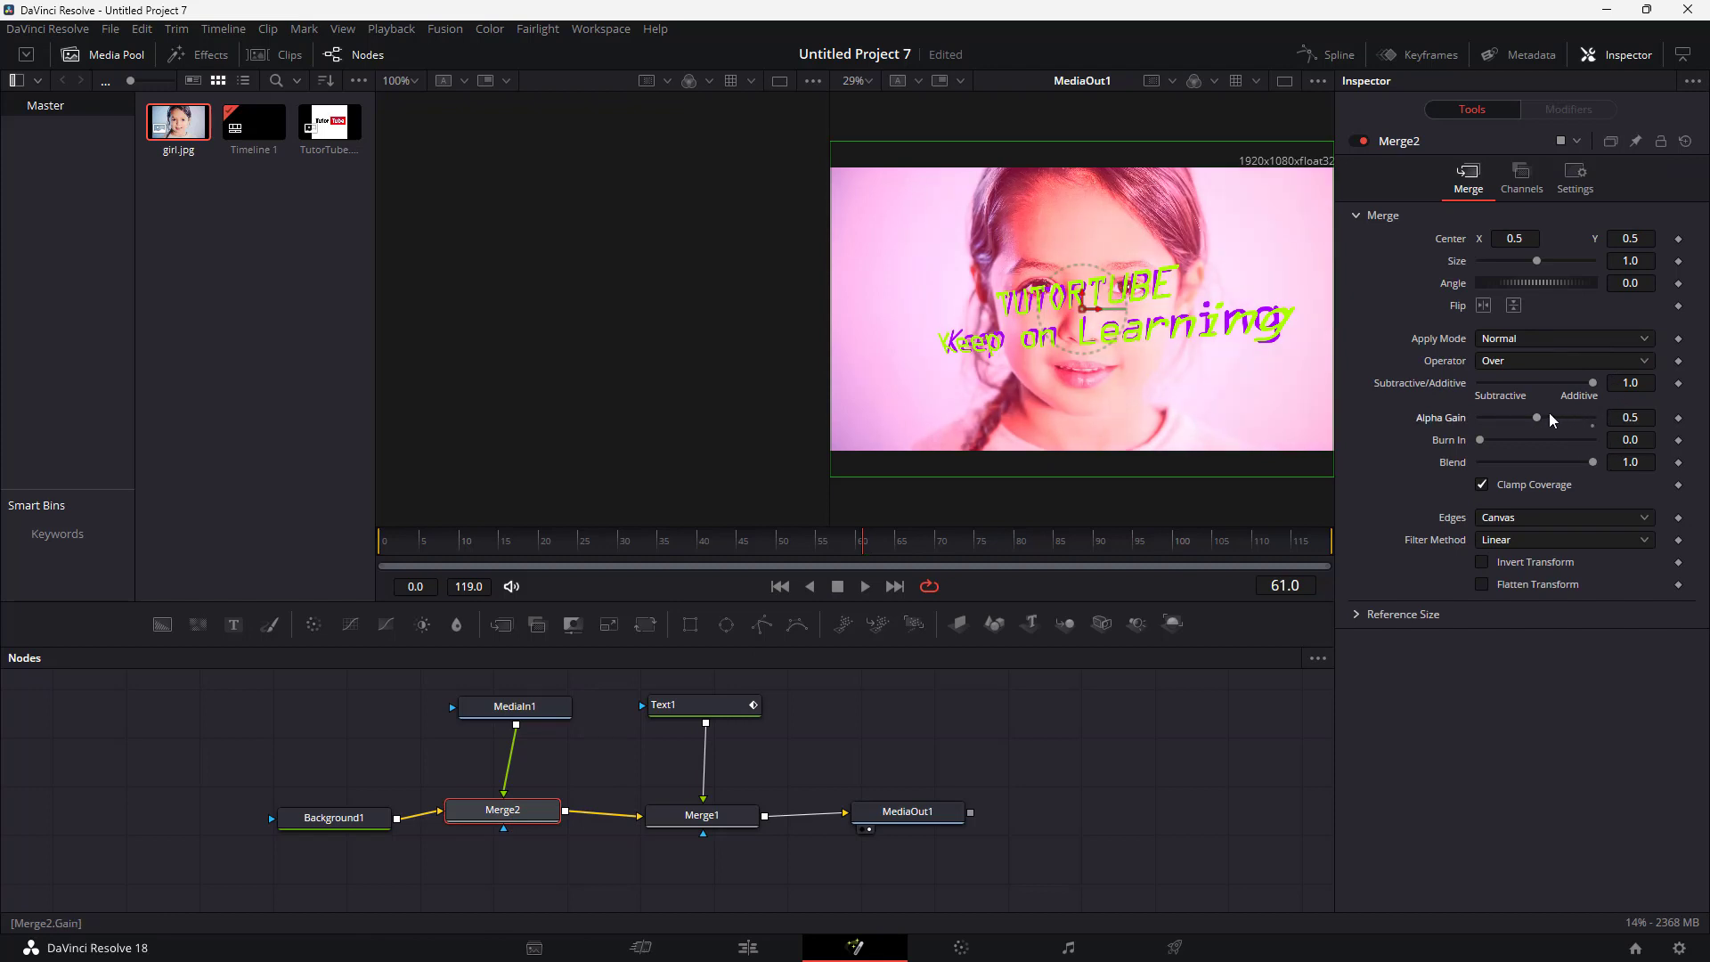
drag(1487, 439, 1544, 436)
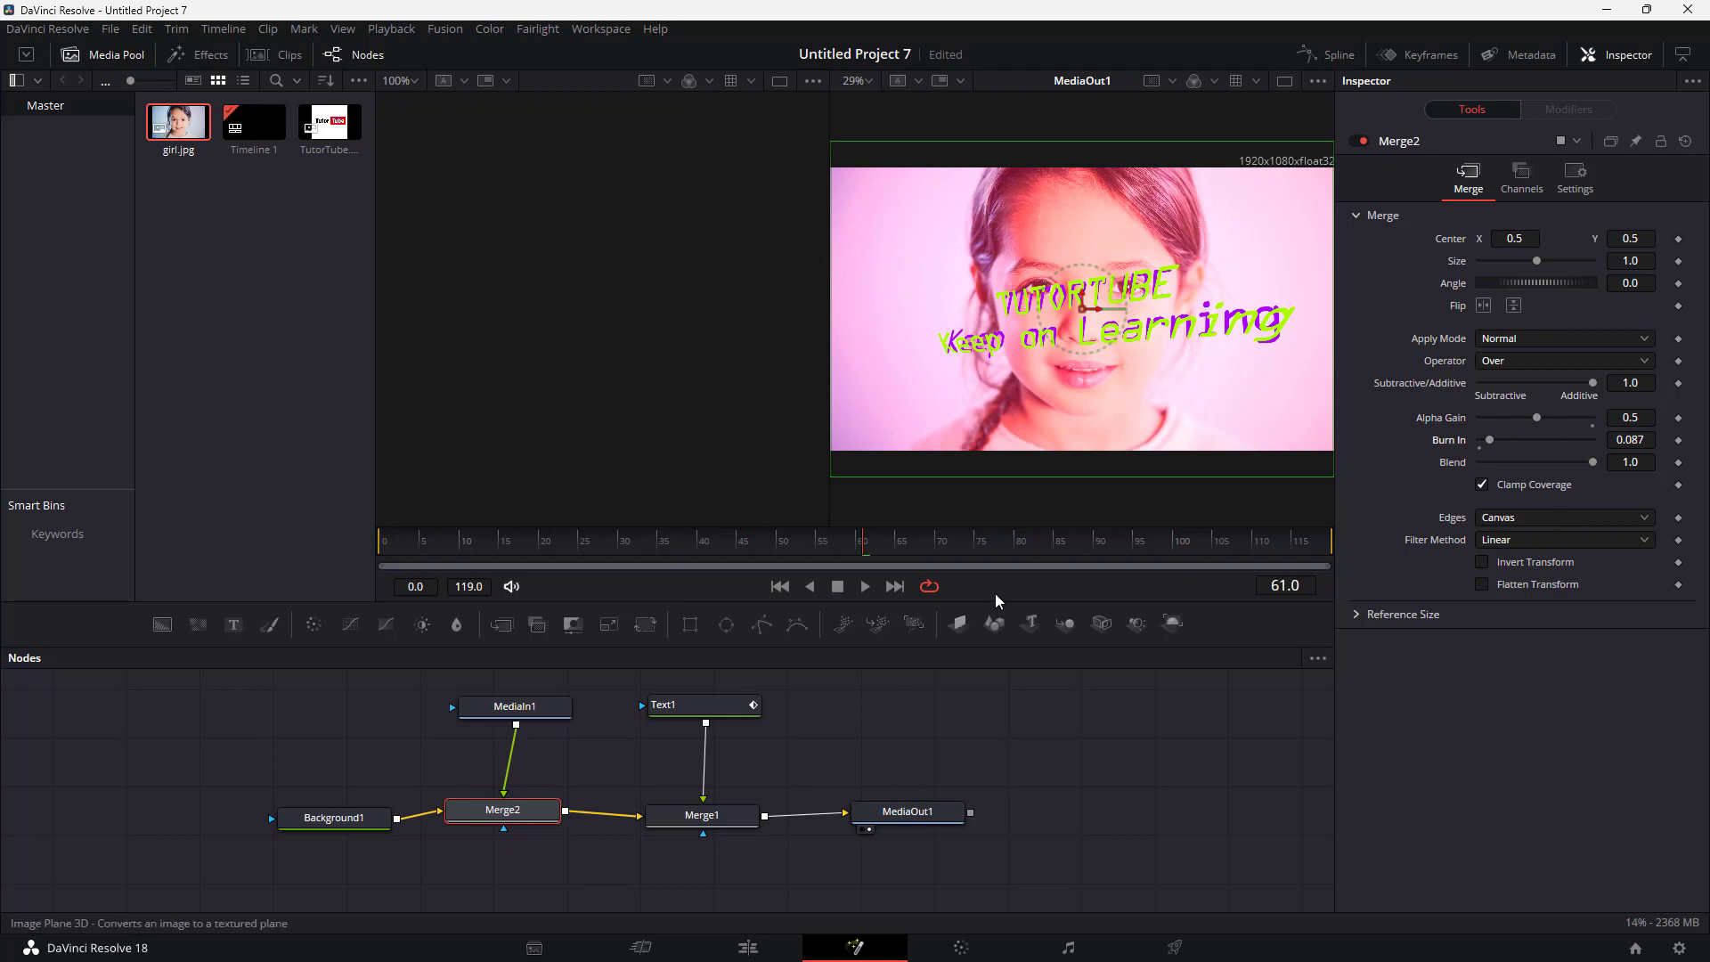
Review the image, text and merge nodes, and delete the Merge2 node between Background1 and Merge1
click(505, 710)
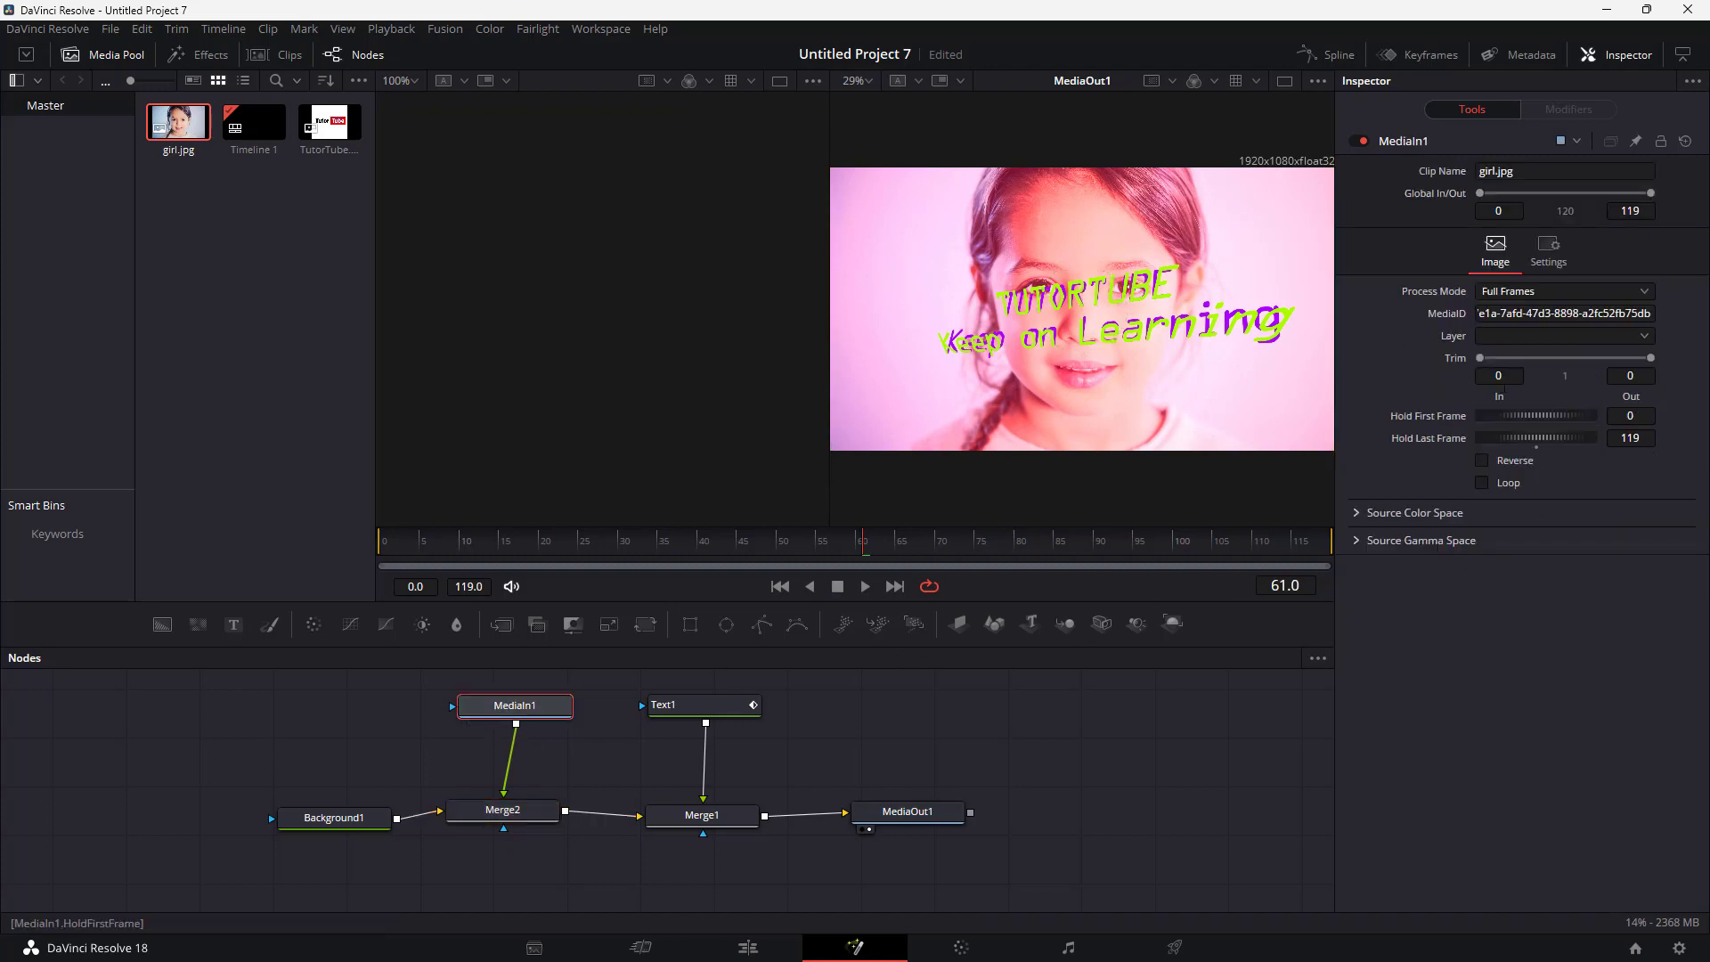
click(493, 810)
click(718, 710)
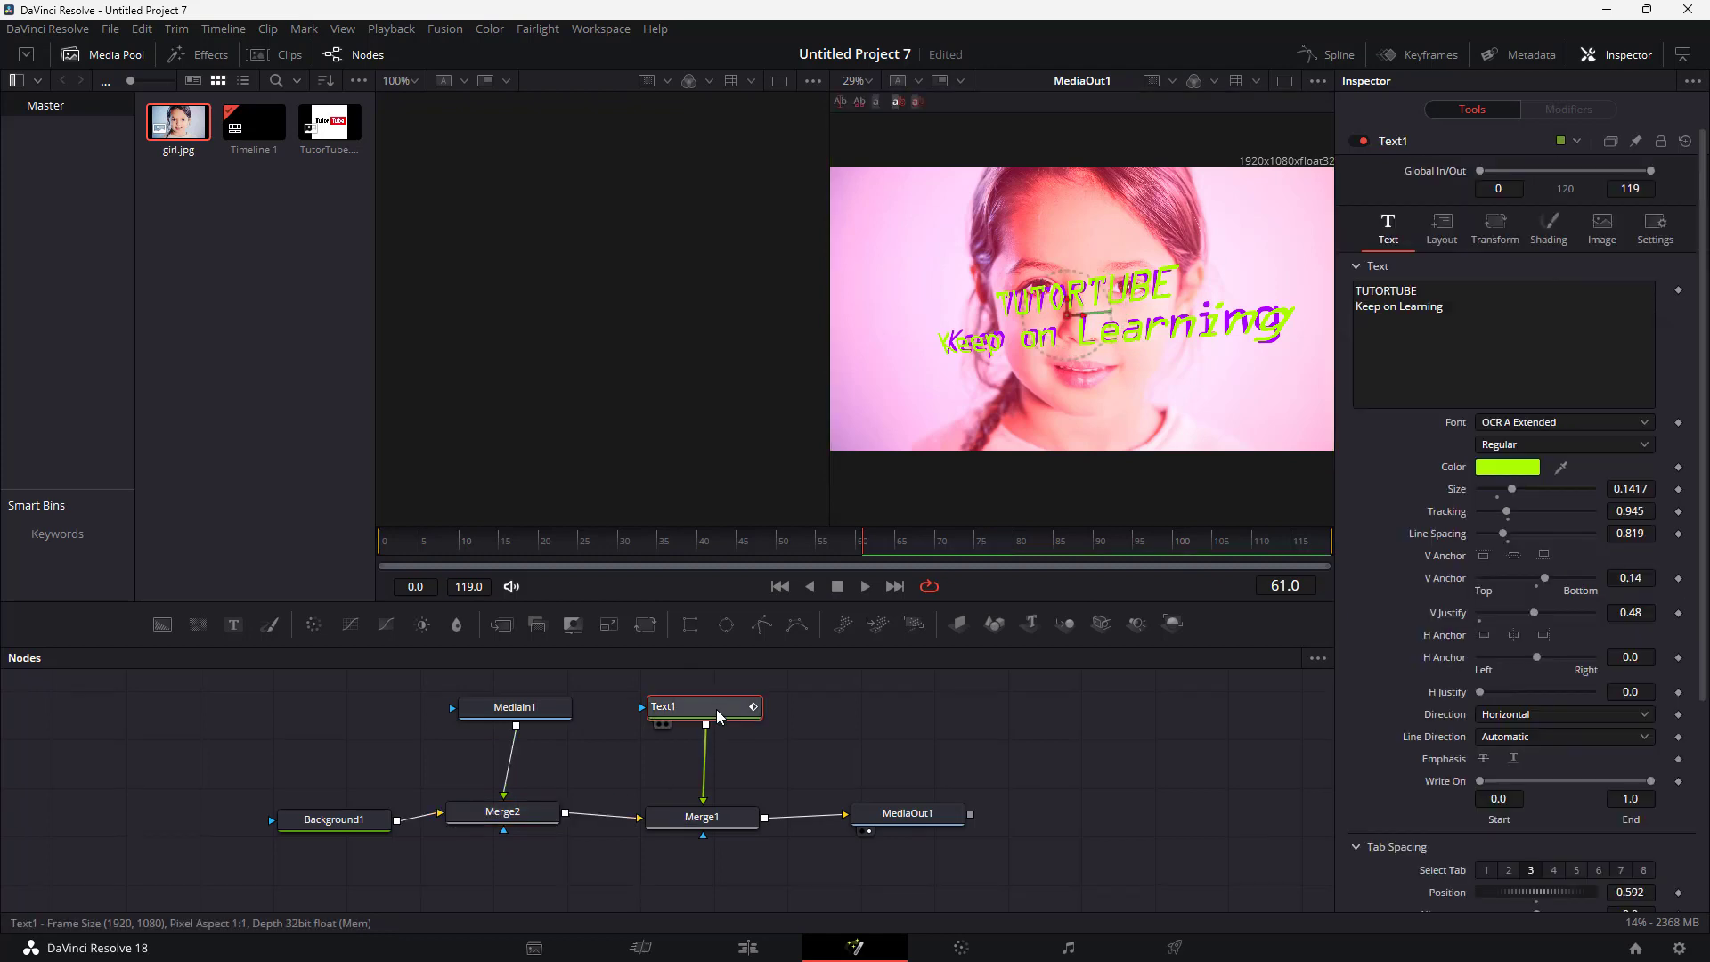
click(705, 812)
drag(555, 819, 565, 819)
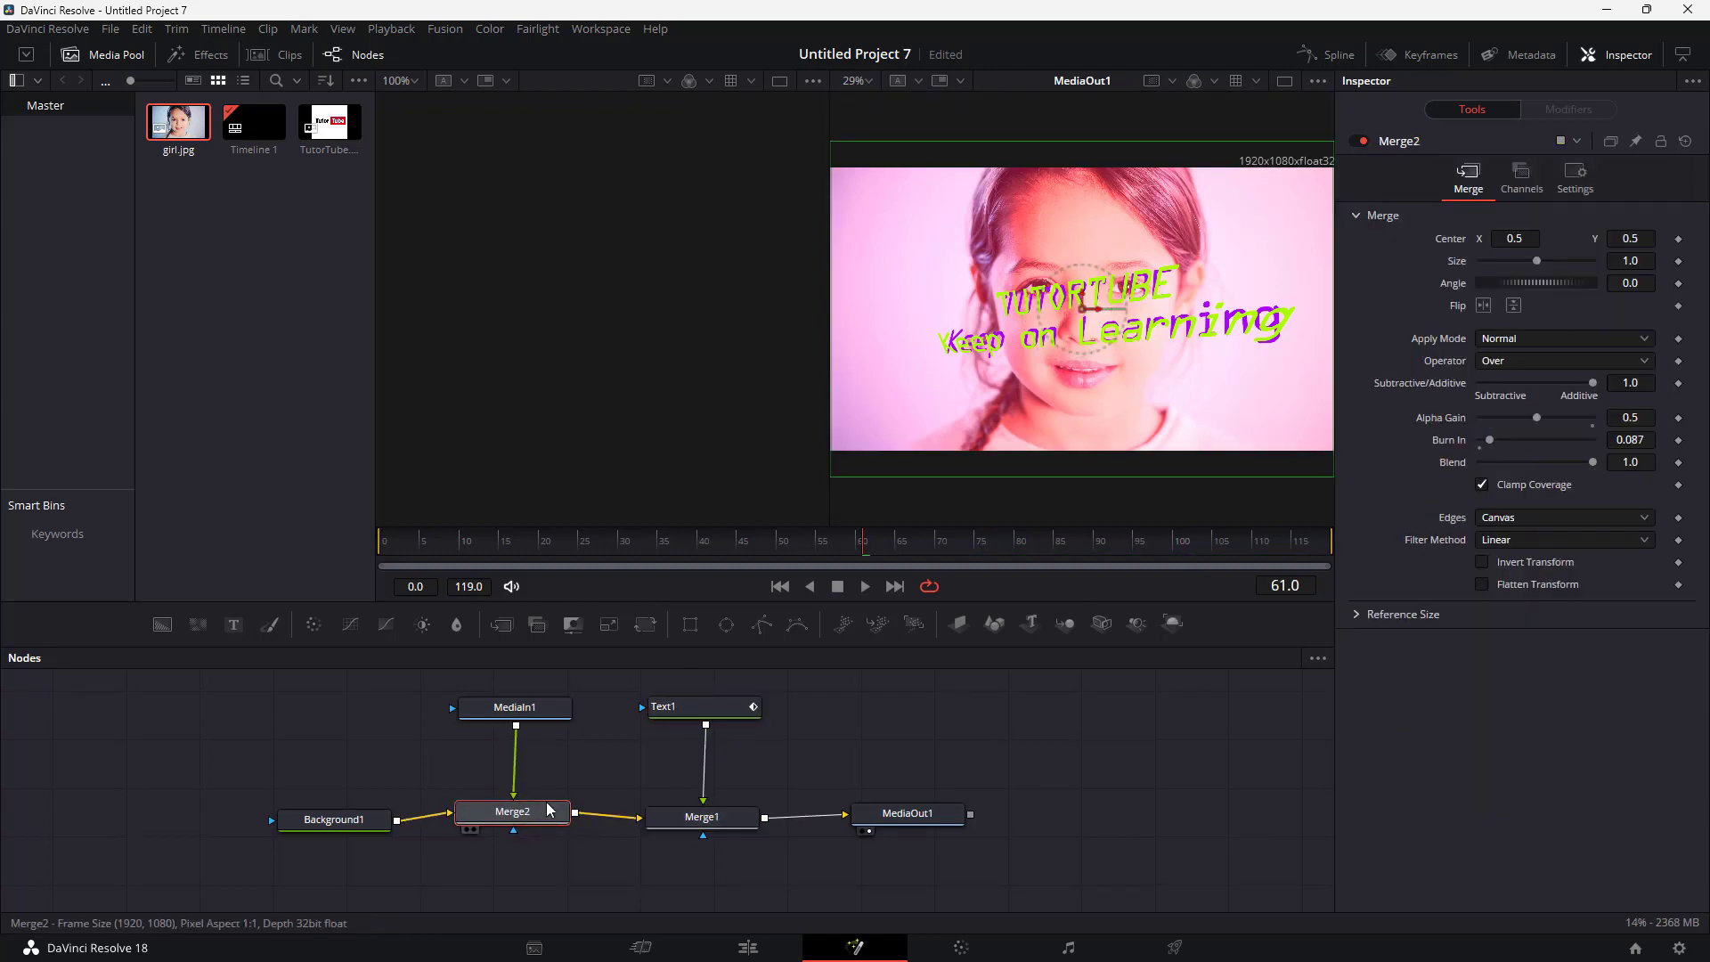
key(Delete)
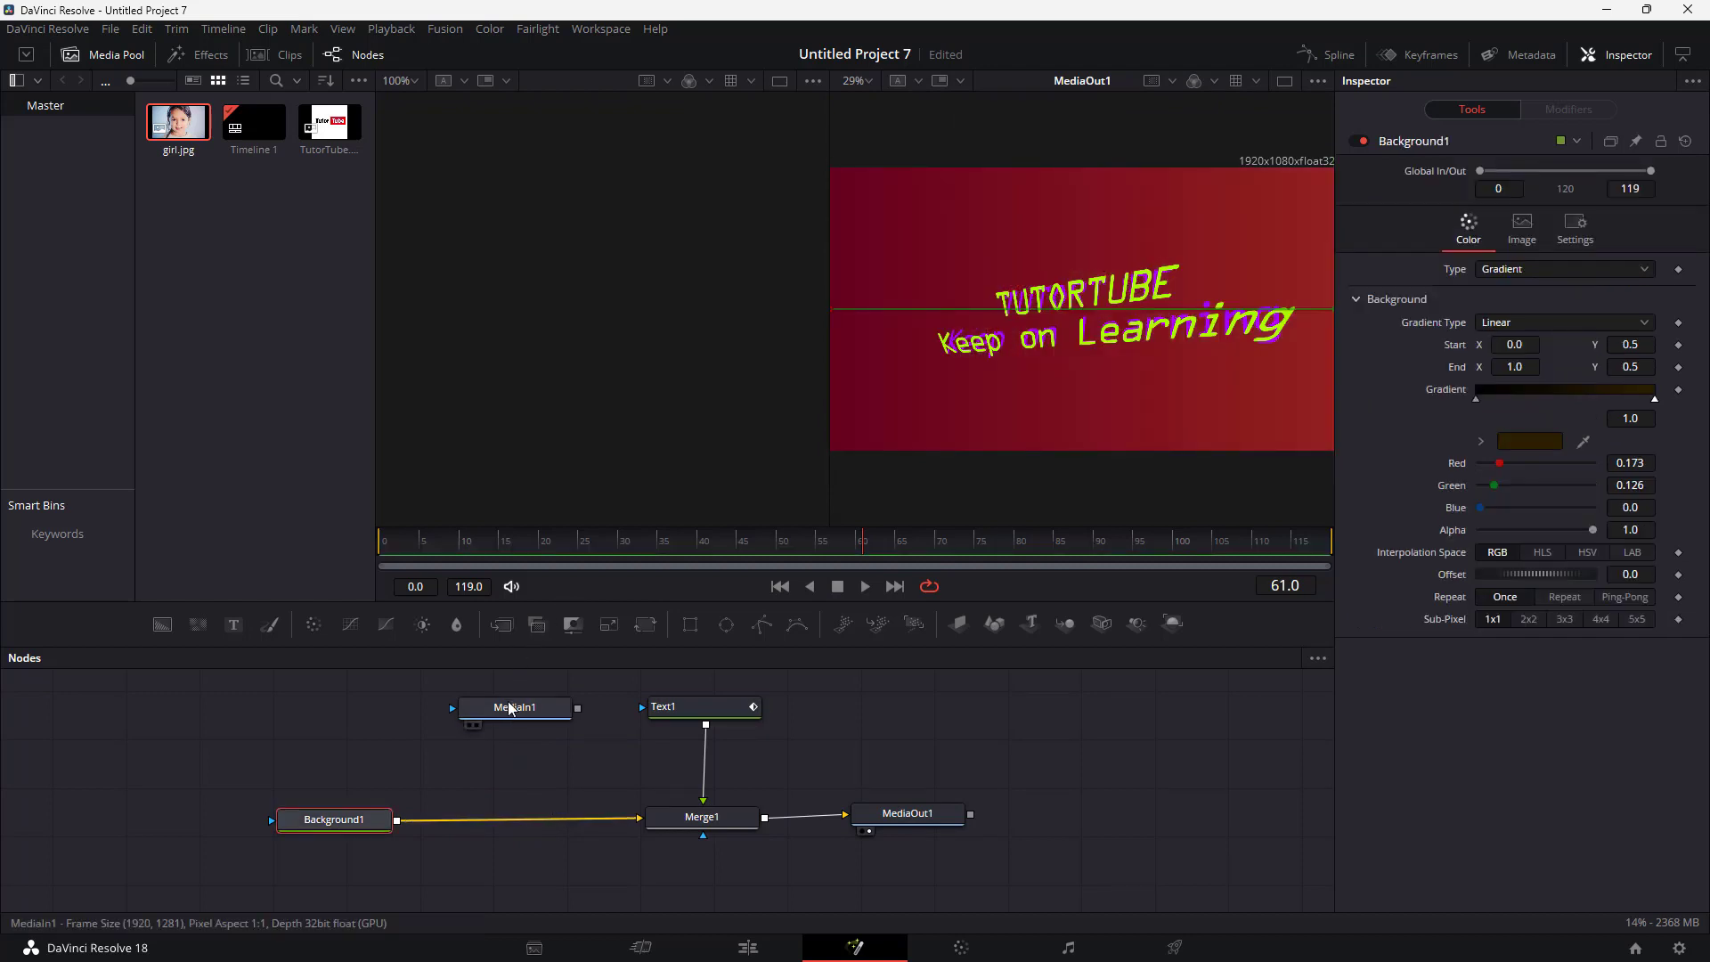
Merge the girl.jpg node over the Merge1 output and lower the image to a center Y of 0.418238
drag(516, 707, 765, 819)
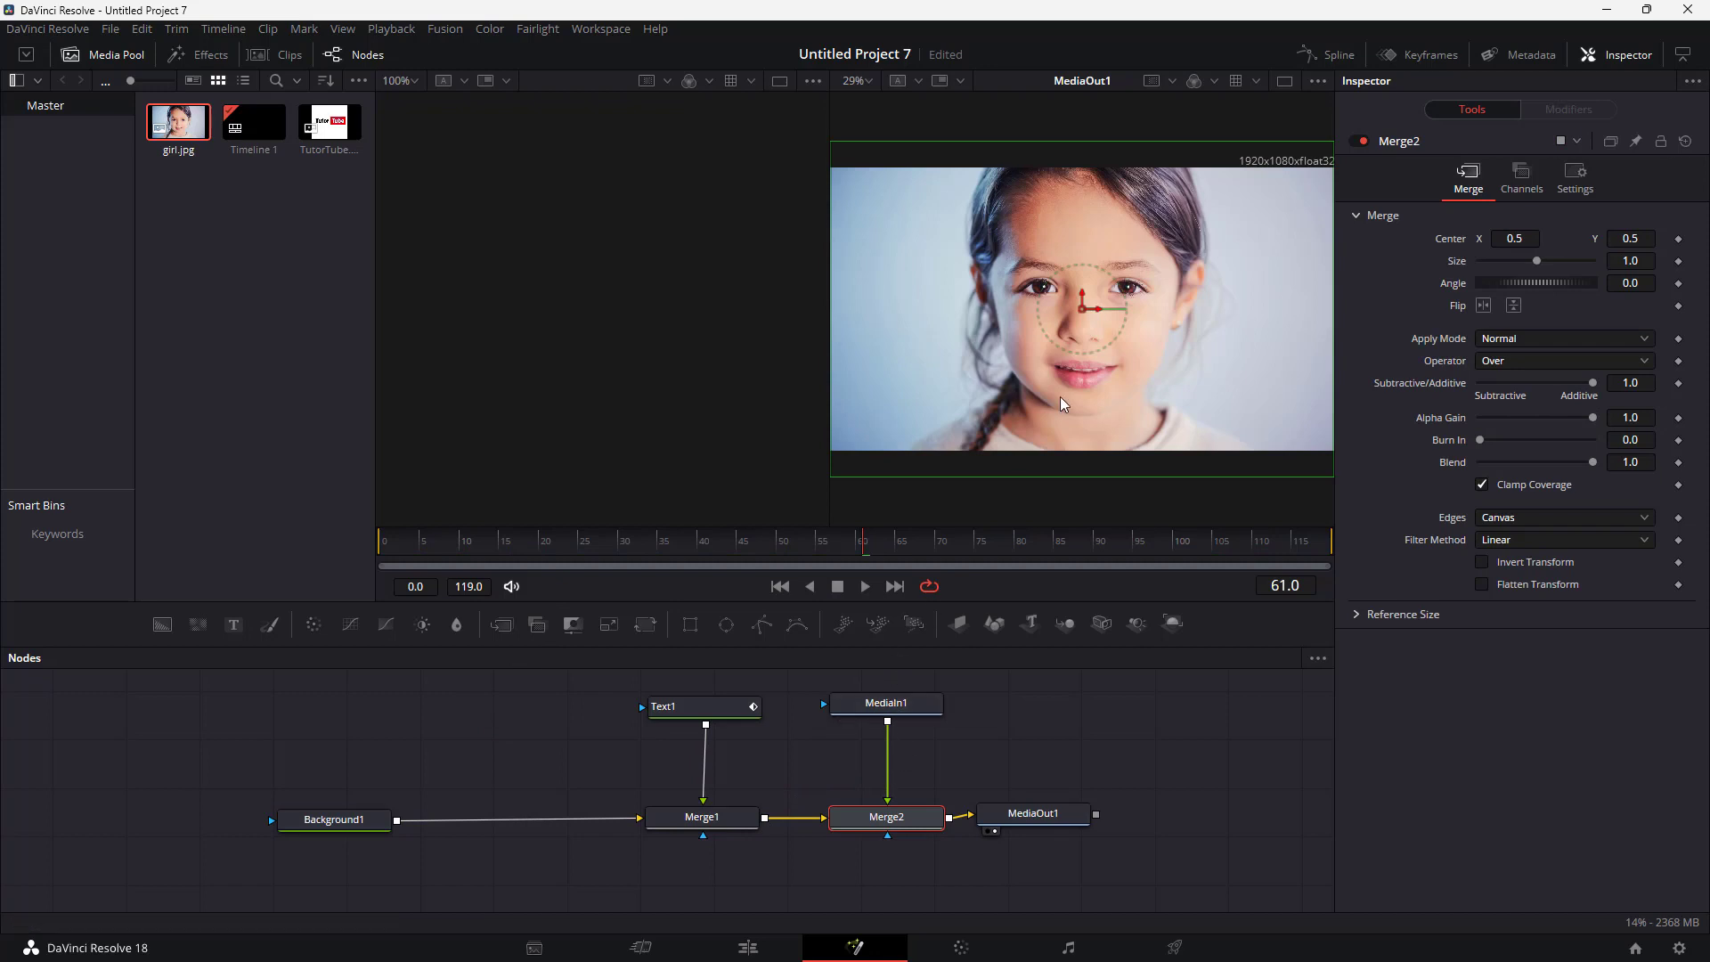
mouse_move(1082, 298)
mouse_down()
mouse_move(1087, 546)
mouse_move(1086, 357)
mouse_move(1144, 539)
mouse_move(1015, 276)
mouse_move(1107, 324)
mouse_move(1082, 331)
mouse_up()
drag(363, 821, 540, 818)
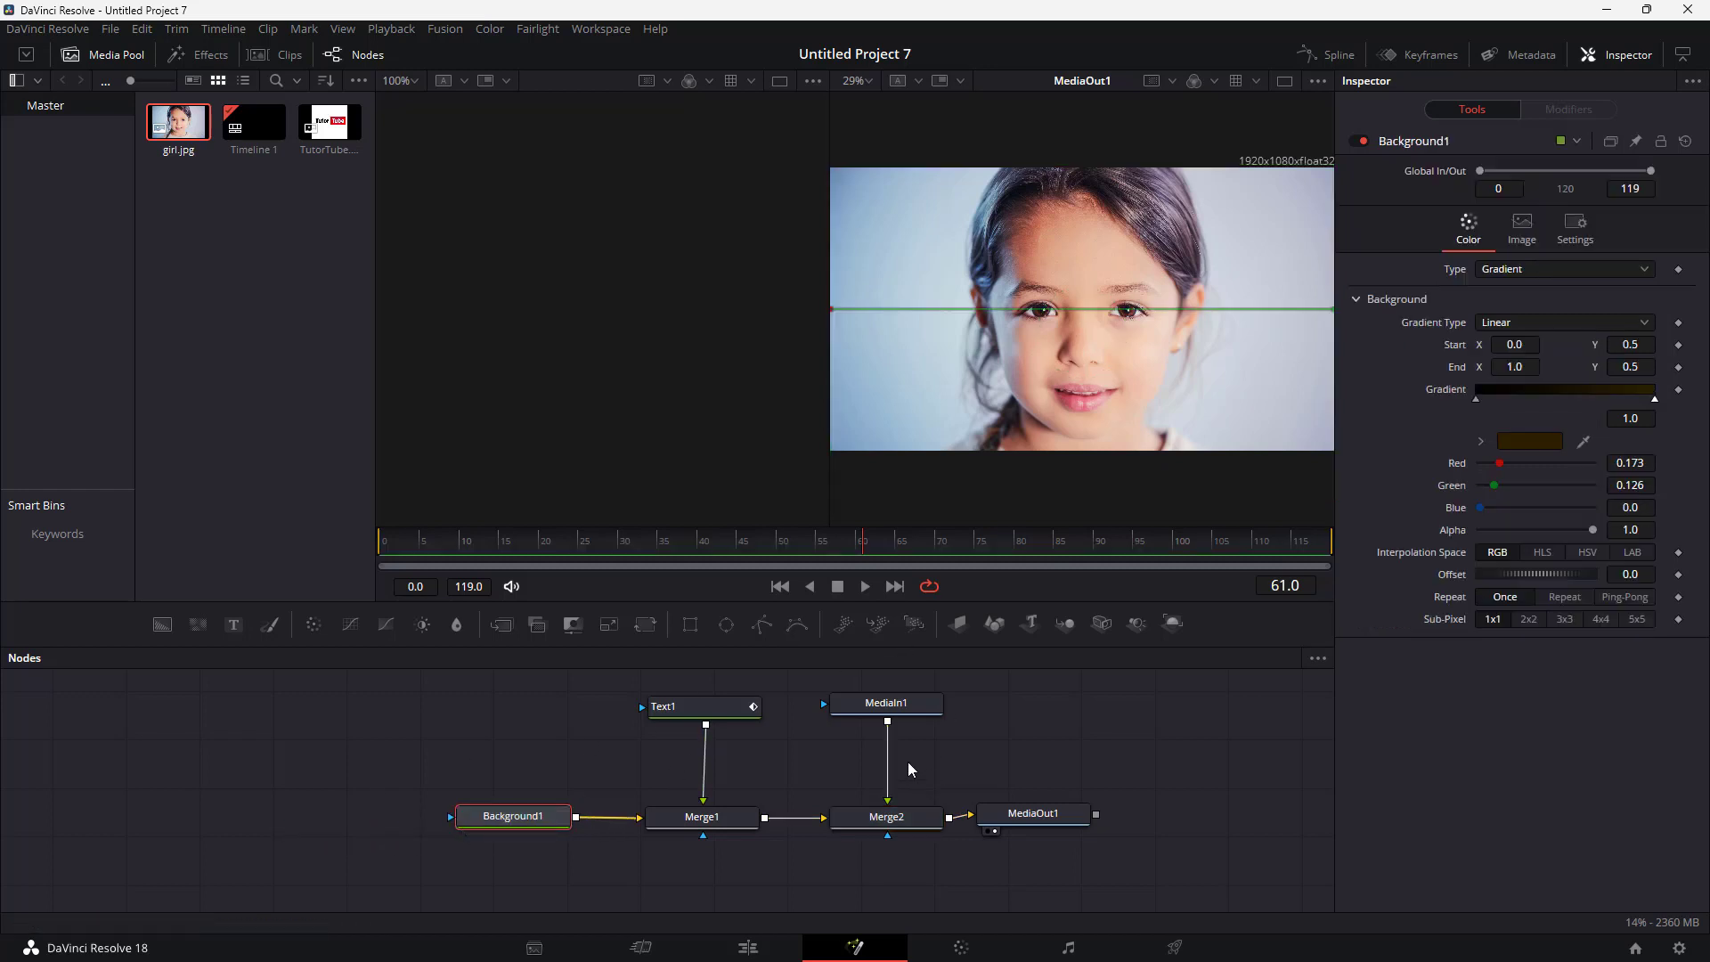
Delete the Merge2 node after Merge1 and the girl.jpg media node
click(878, 741)
click(886, 826)
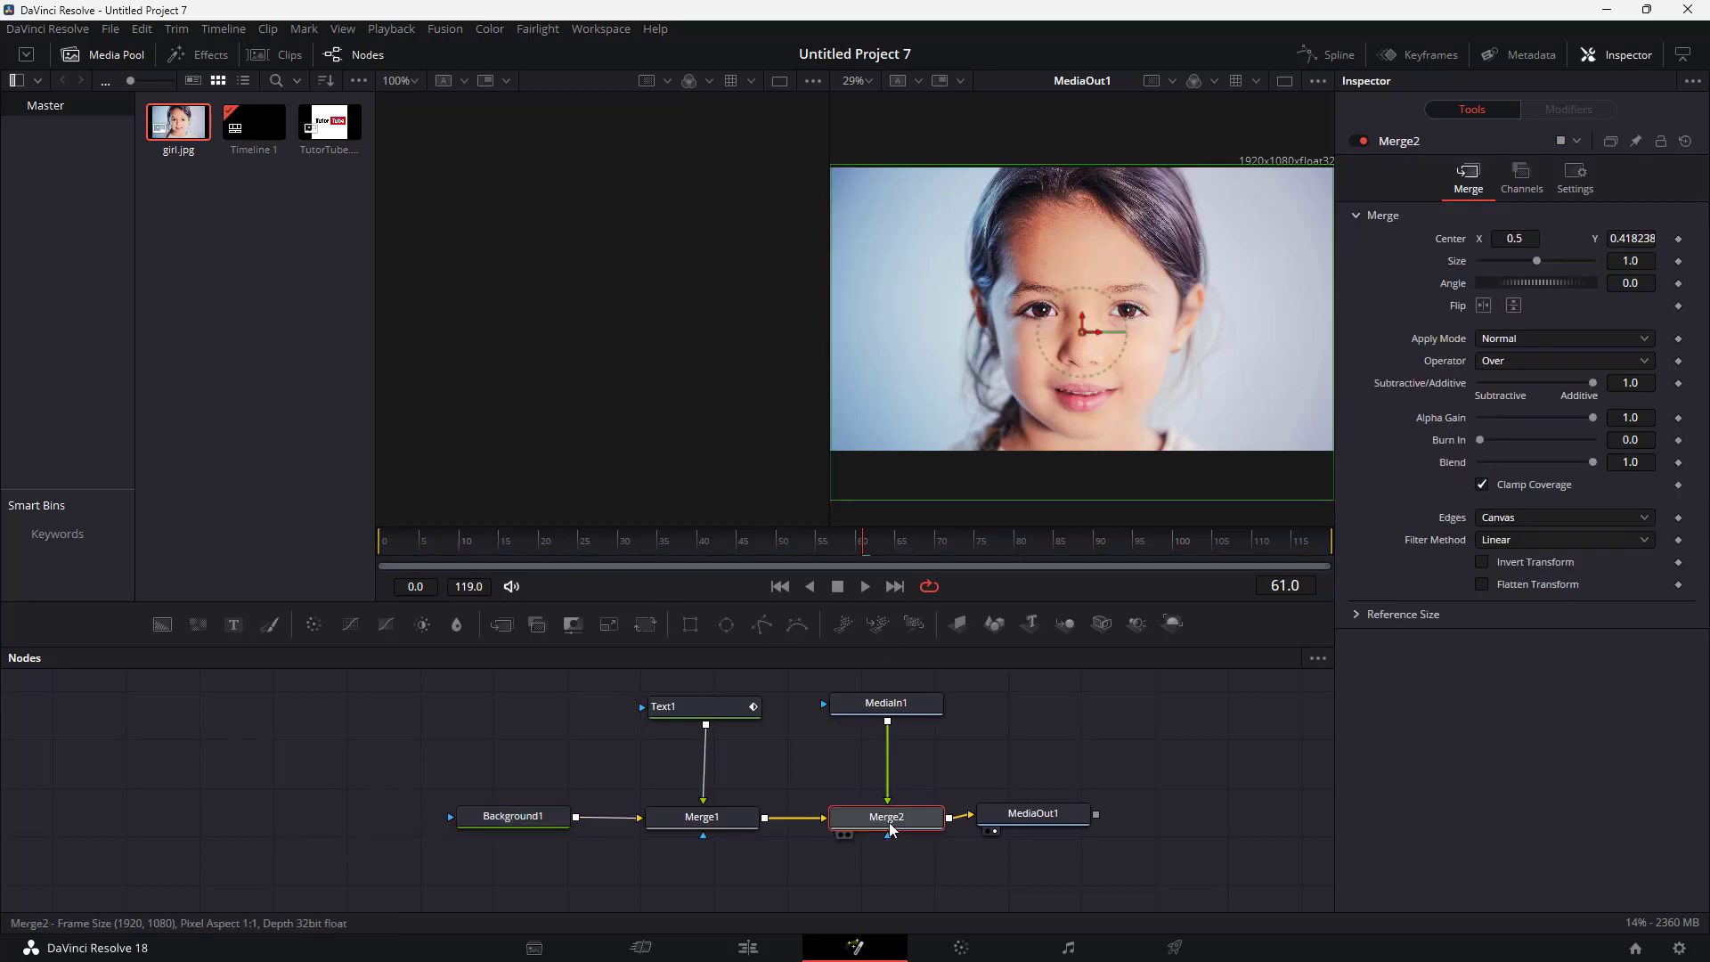
key(Delete)
click(876, 712)
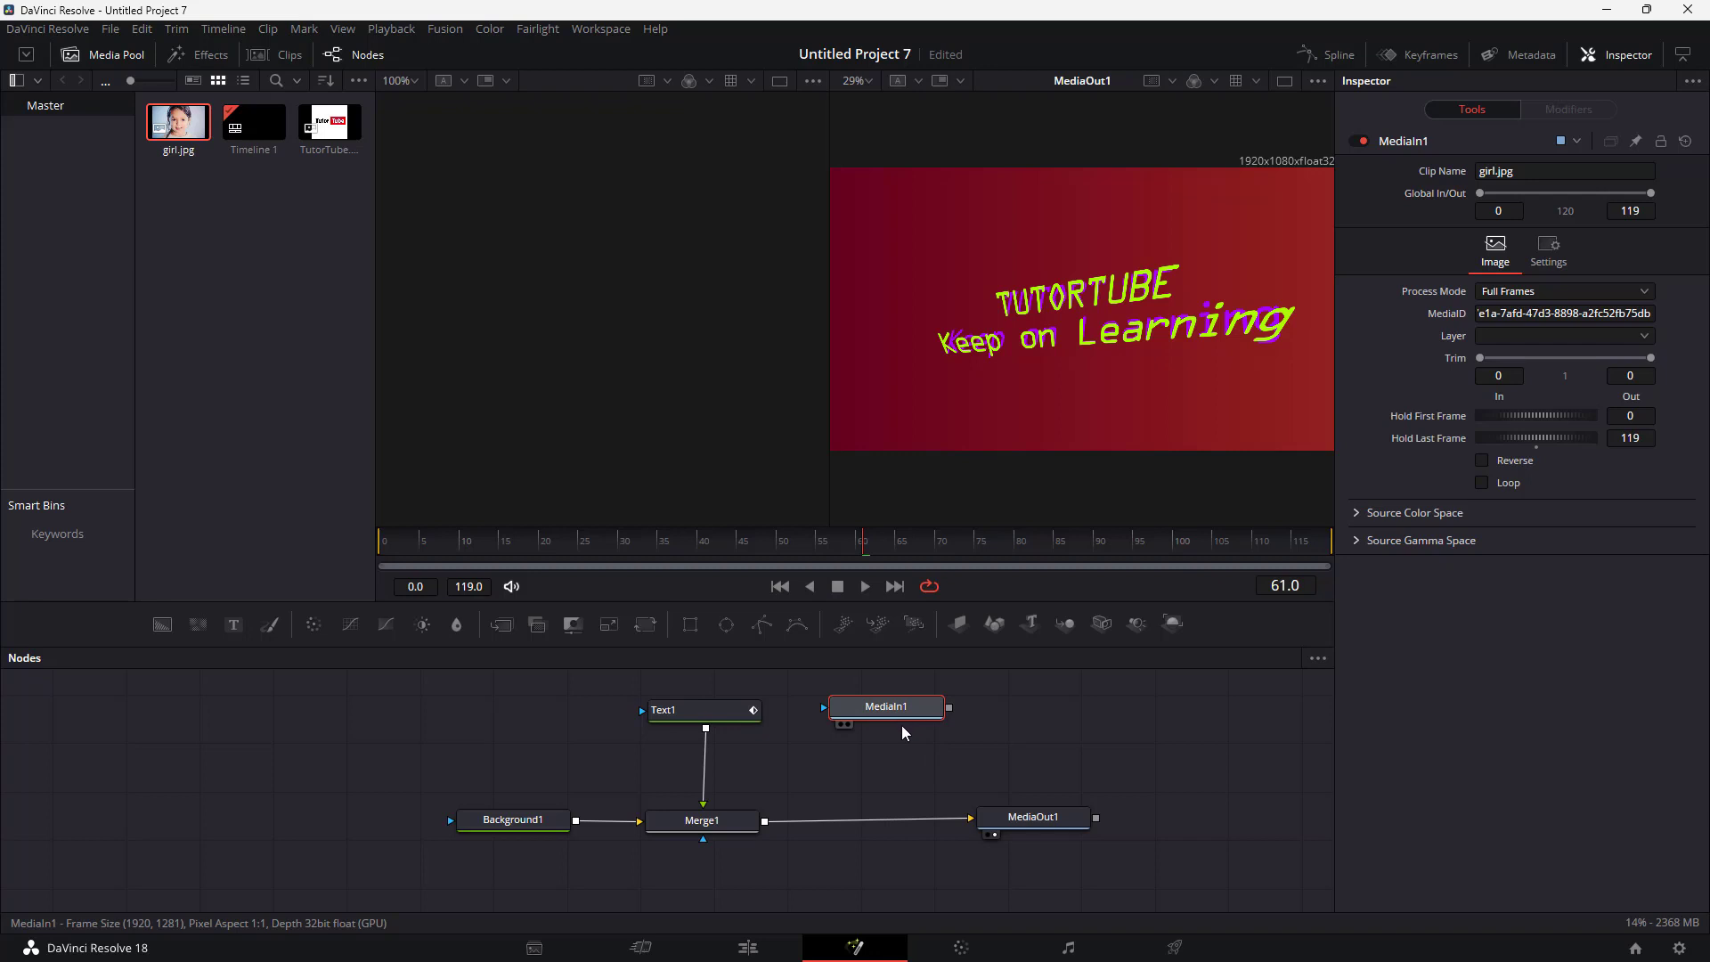
key(Delete)
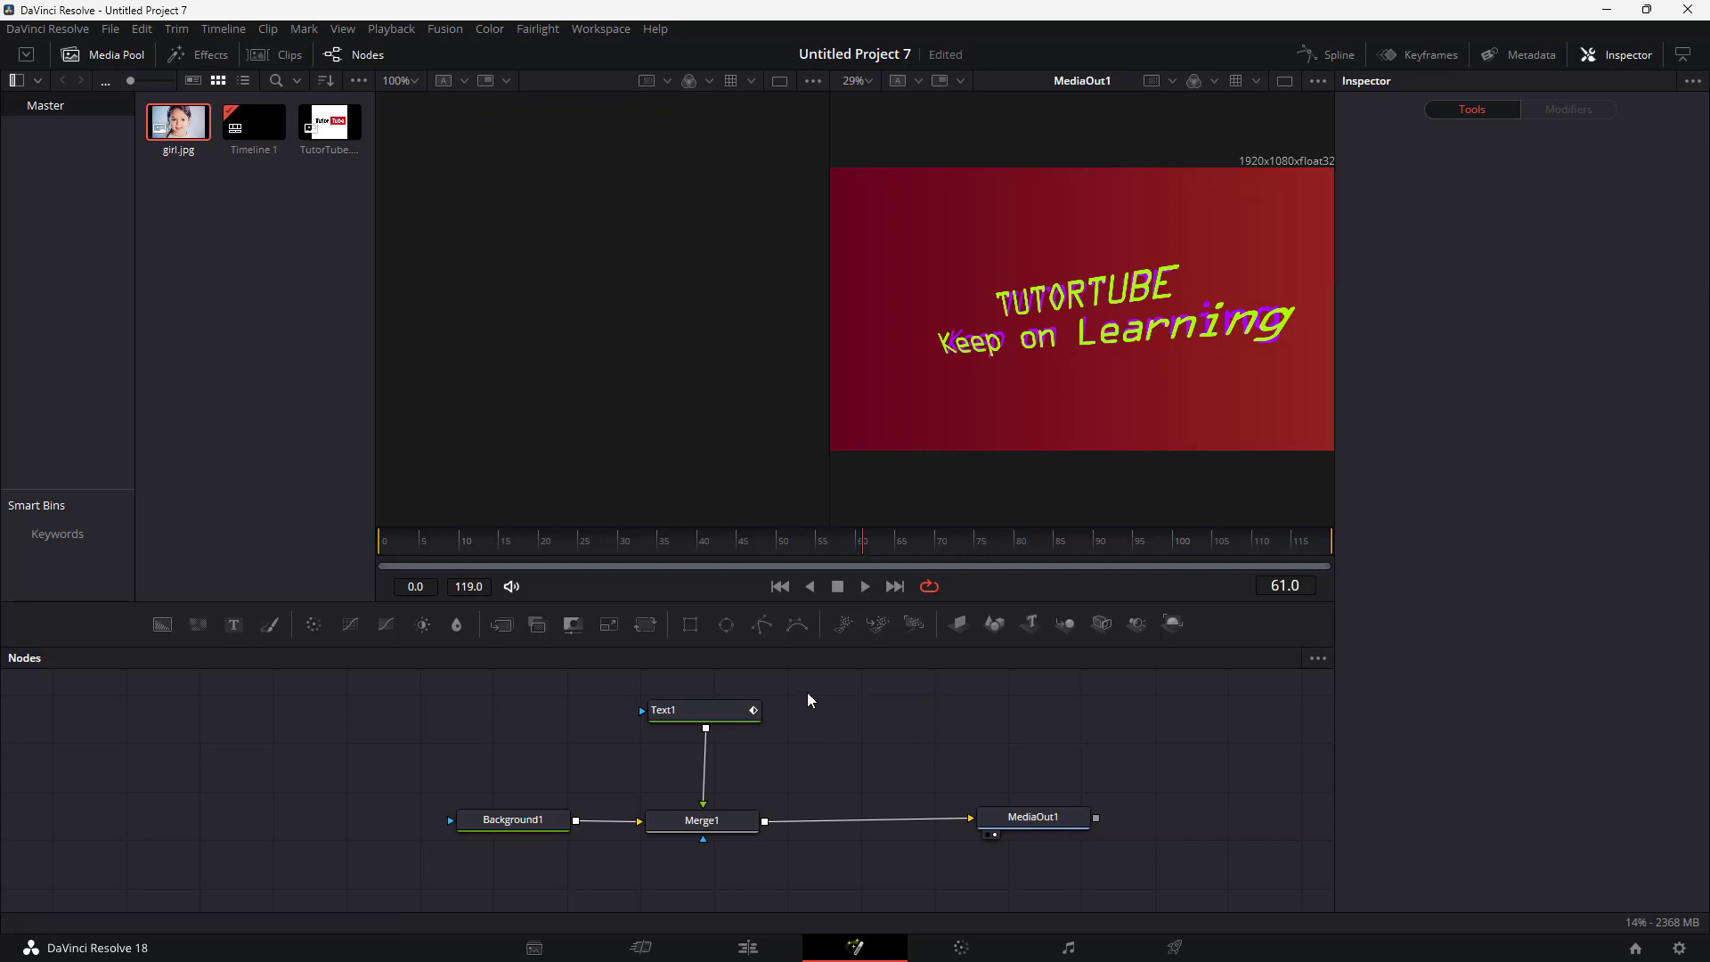